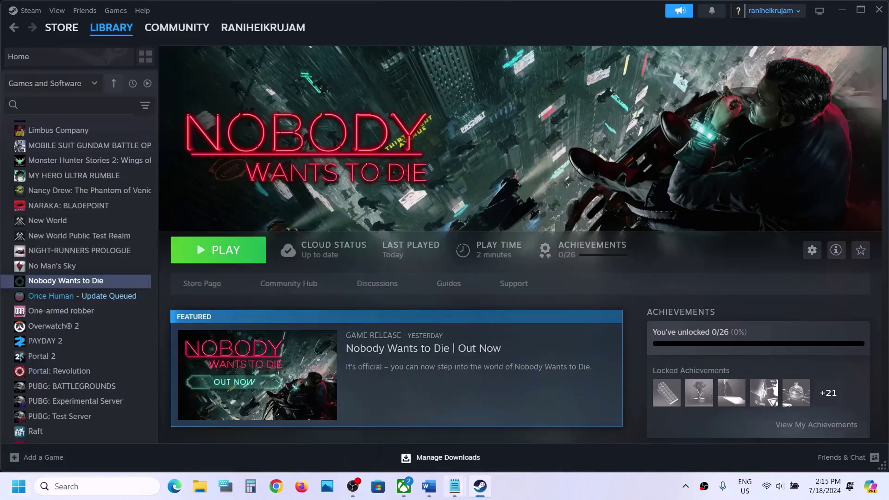
# - Switch to Word, highlight the Step 3 instruction to run the game as an administrator, and return to Steam
pyautogui.click(429, 486)
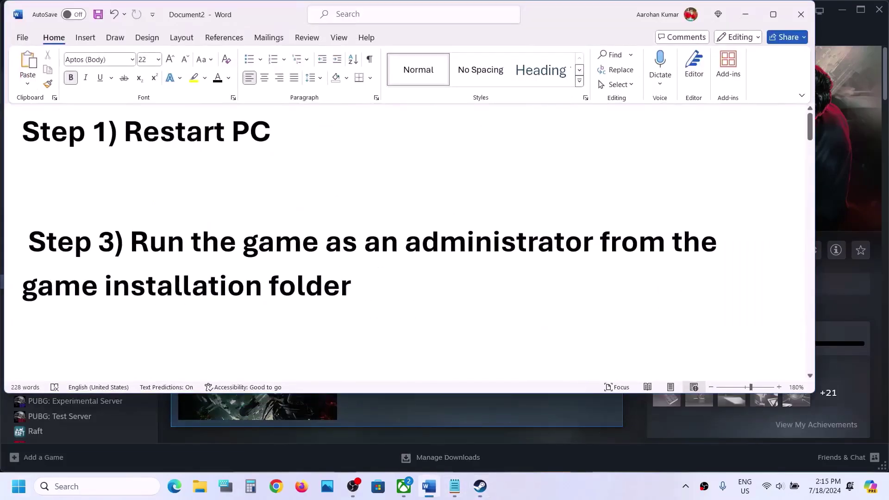
pyautogui.moveTo(131, 242); pyautogui.dragTo(351, 285)
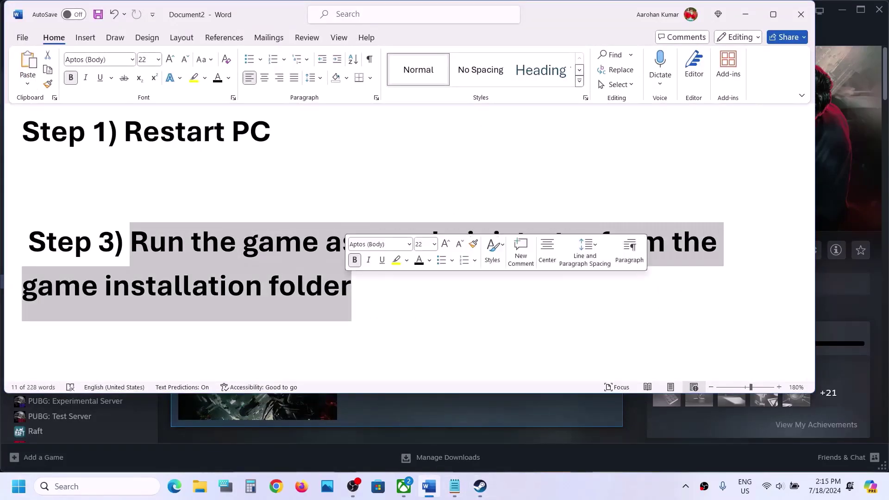
pyautogui.hotkey('alt', 'Tab')
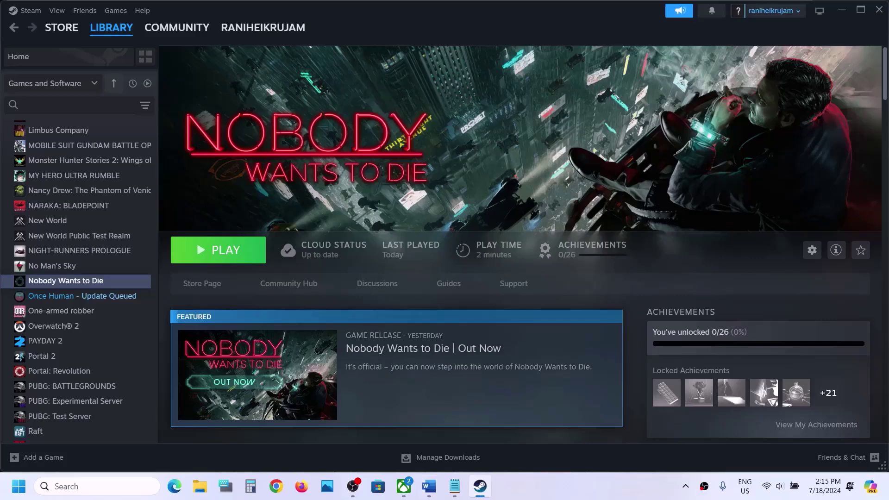
# - Open the local installation folder of Nobody Wants to Die from the Steam library
pyautogui.rightClick(84, 281)
pyautogui.moveTo(139, 330)
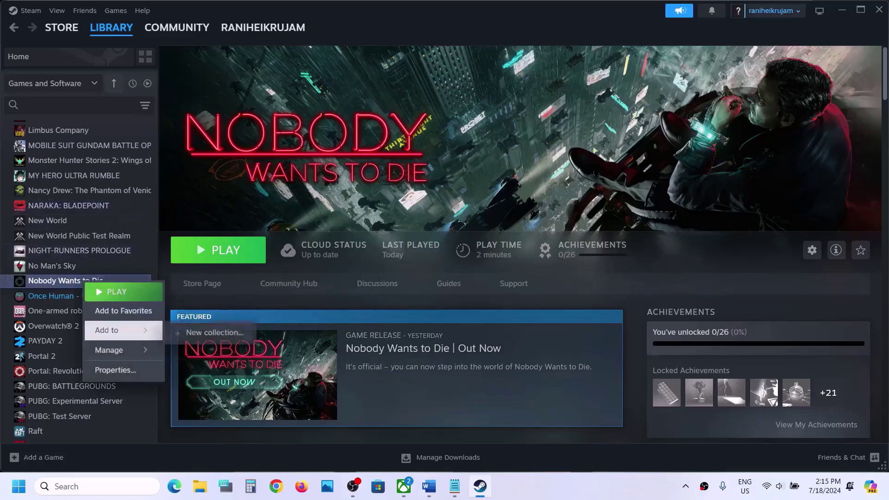
pyautogui.moveTo(121, 350)
pyautogui.click(205, 371)
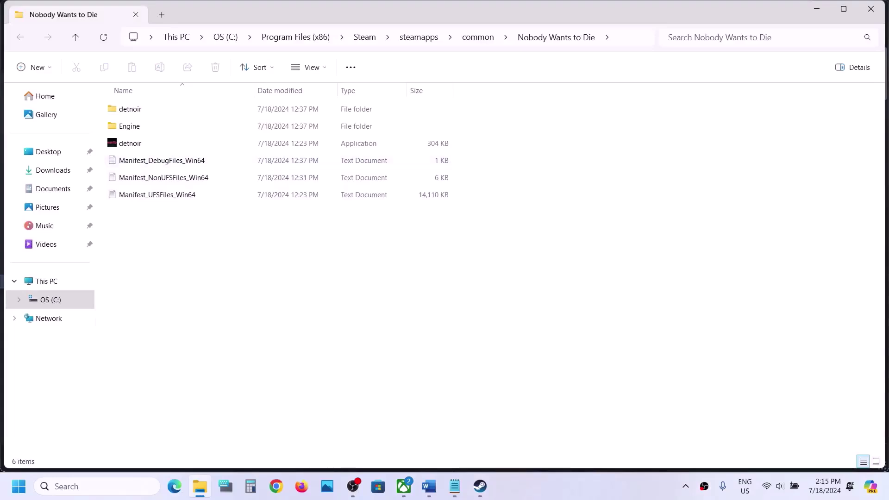
# - Set the detnoir application in the game folder to always run as an administrator
pyautogui.click(130, 144)
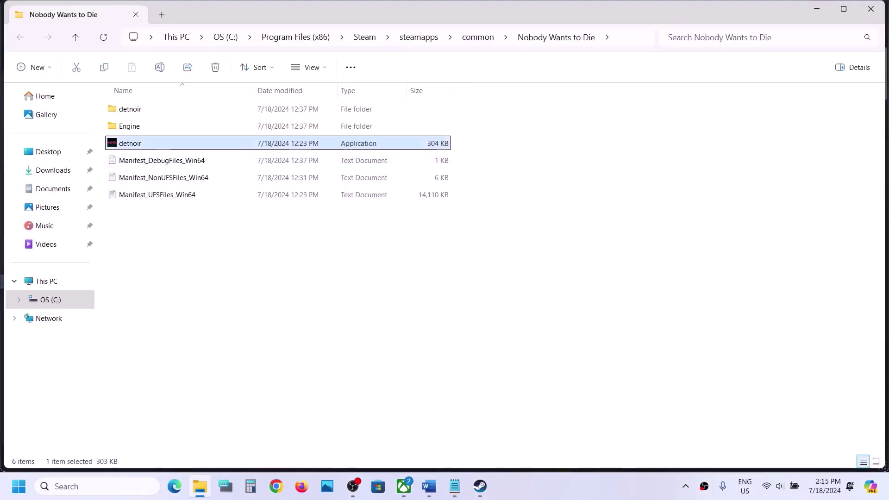
pyautogui.rightClick(155, 144)
pyautogui.click(198, 313)
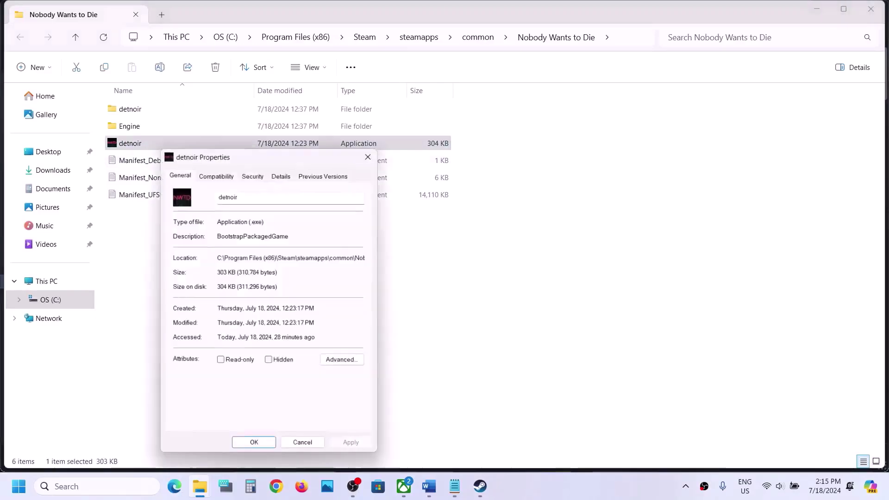
pyautogui.click(216, 172)
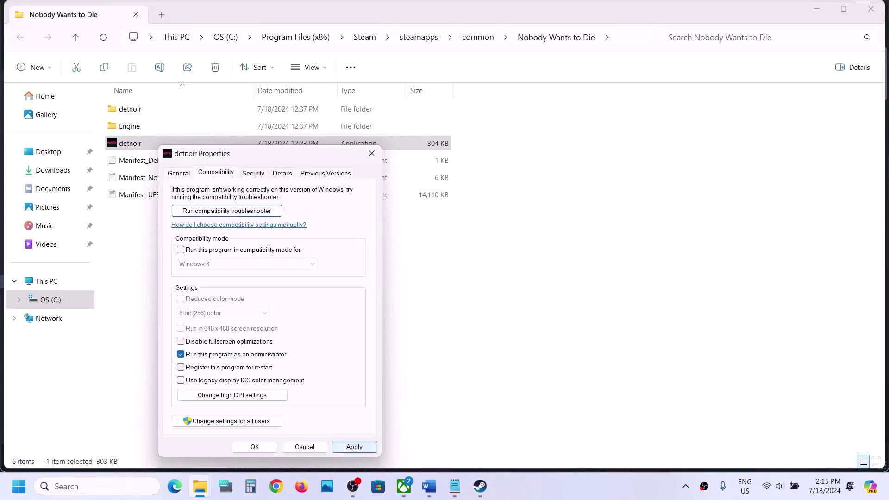
pyautogui.click(354, 447)
pyautogui.click(254, 447)
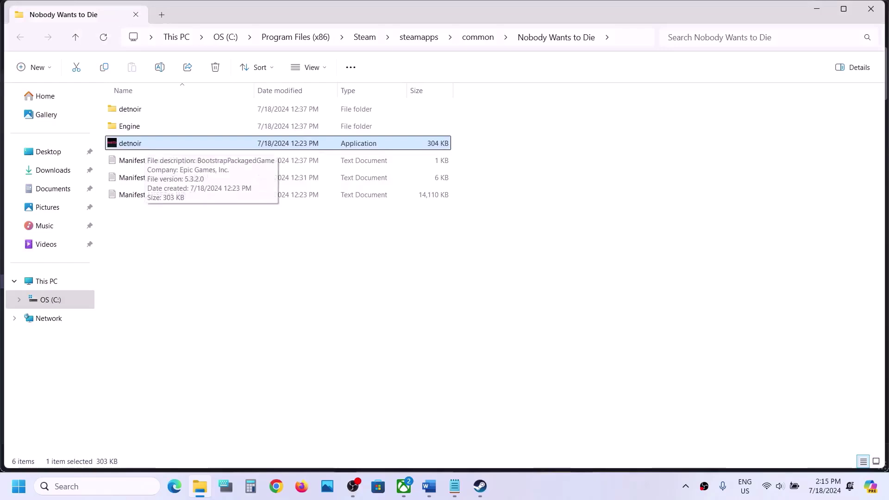
# - Open the Win64 folder inside detnoir\Binaries
pyautogui.click(139, 109)
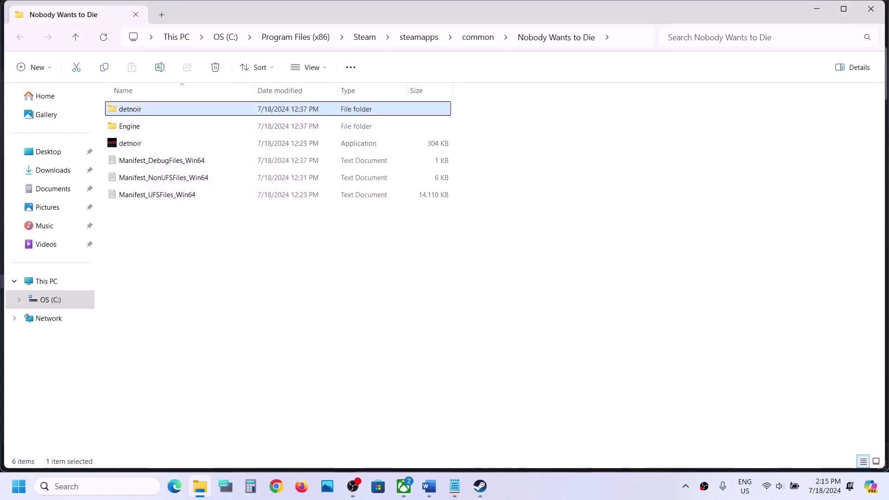
pyautogui.doubleClick(139, 110)
pyautogui.doubleClick(138, 109)
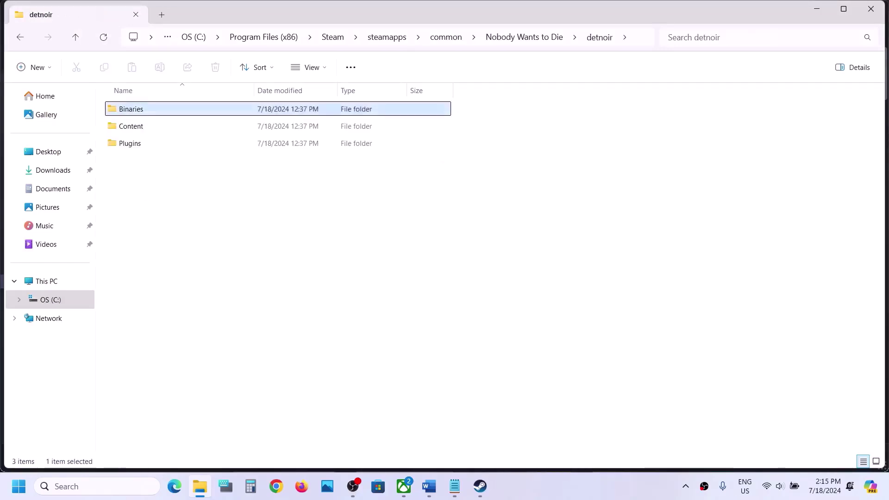
pyautogui.doubleClick(139, 109)
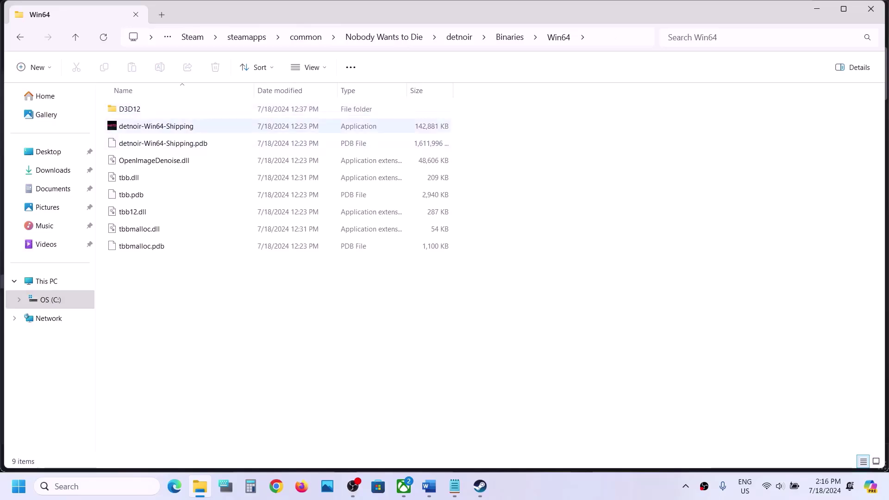
# - Set the detnoir-Win64-Shipping application to always run as an administrator
pyautogui.click(156, 126)
pyautogui.rightClick(151, 130)
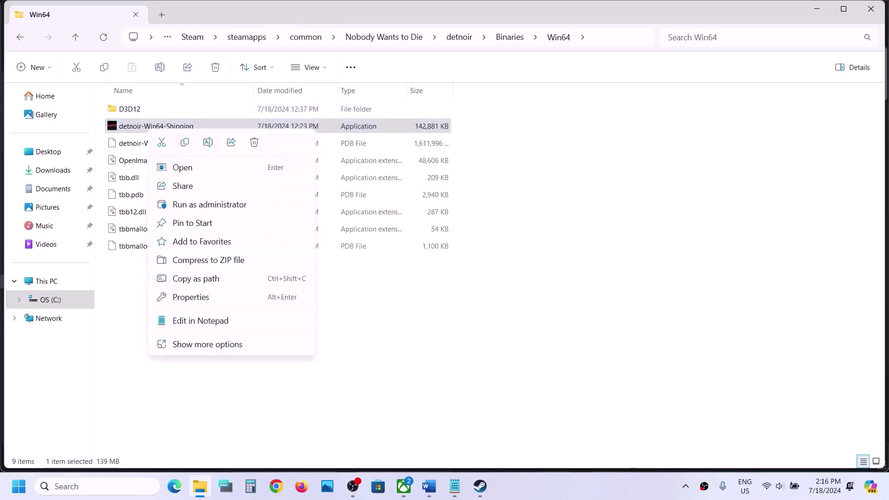
pyautogui.click(191, 297)
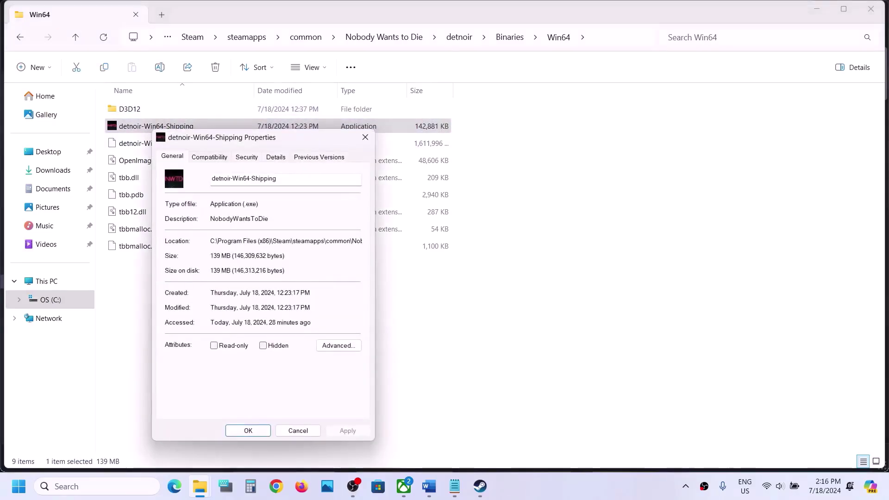
pyautogui.click(209, 156)
pyautogui.click(174, 338)
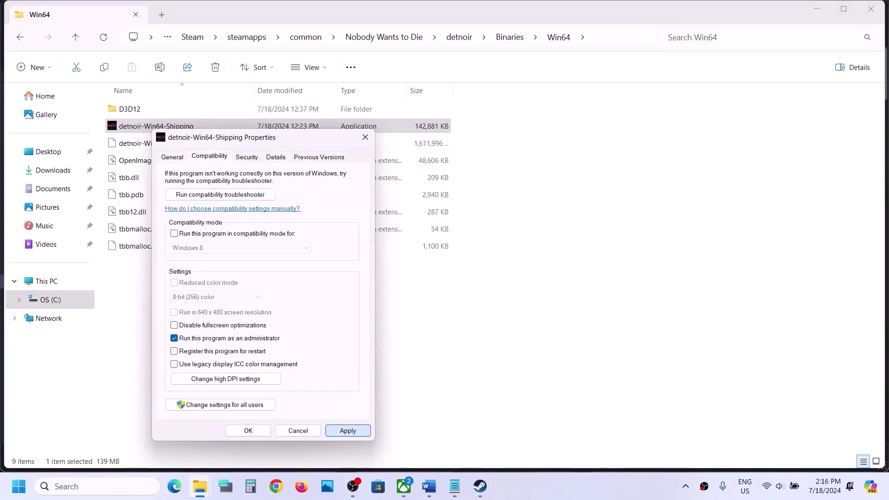
pyautogui.click(348, 431)
pyautogui.press('Return')
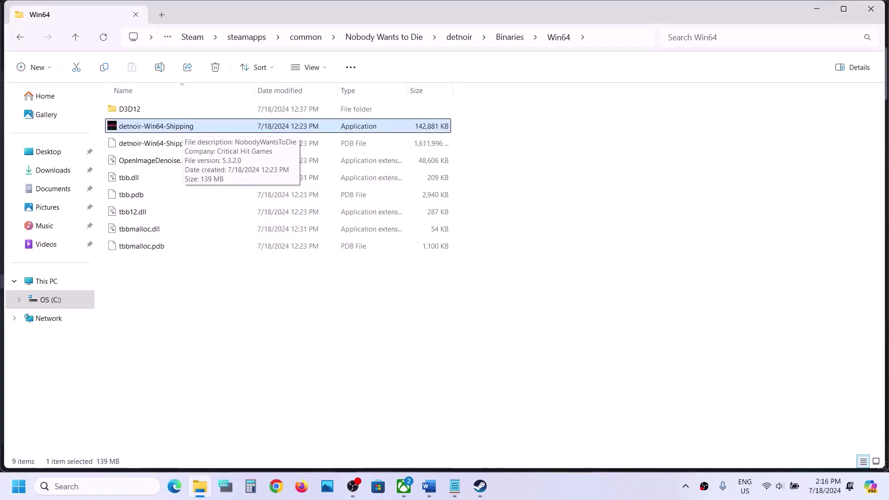
# - Enable compatibility mode for Windows 8 on the detnoir-Win64-Shipping application
pyautogui.rightClick(182, 130)
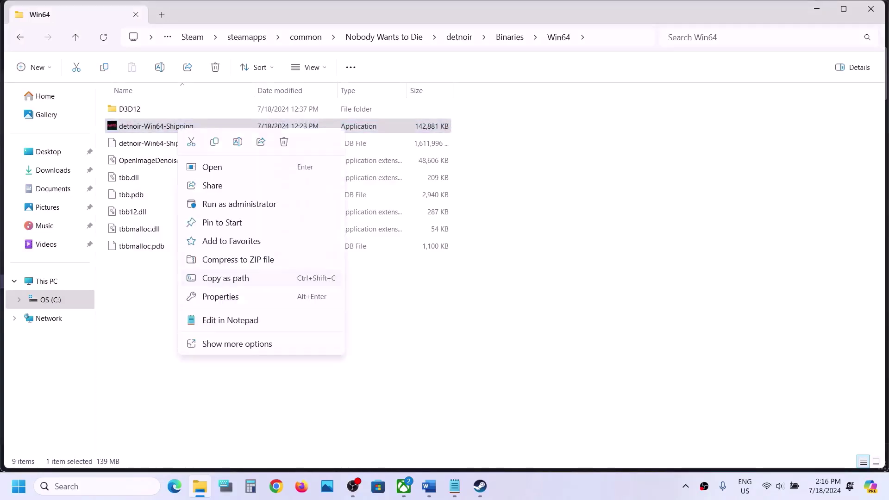
pyautogui.click(220, 297)
pyautogui.click(239, 157)
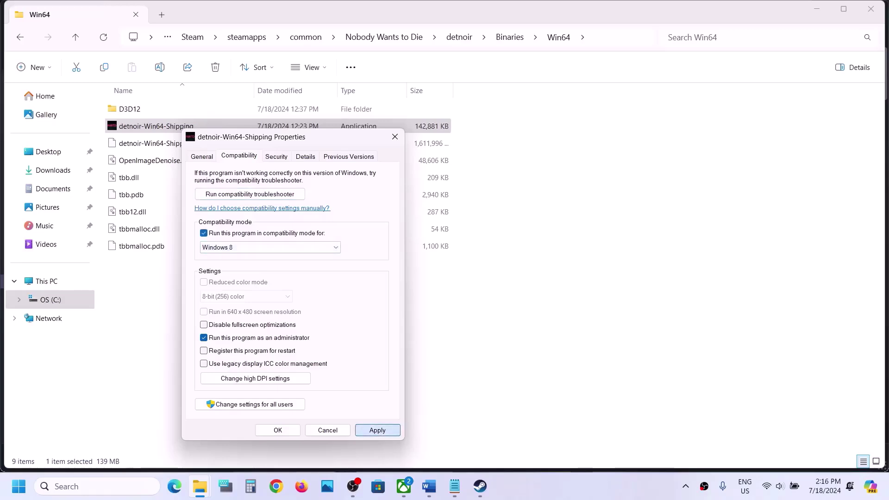
pyautogui.click(378, 430)
pyautogui.press('Return')
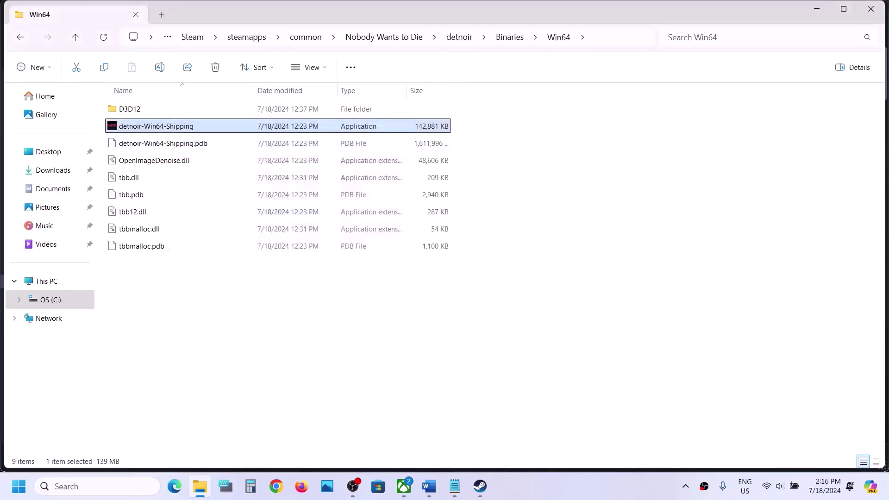
# - Change the compatibility mode of detnoir-Win64-Shipping to Windows 7 and apply it
pyautogui.hotkey('shift', 'F10')
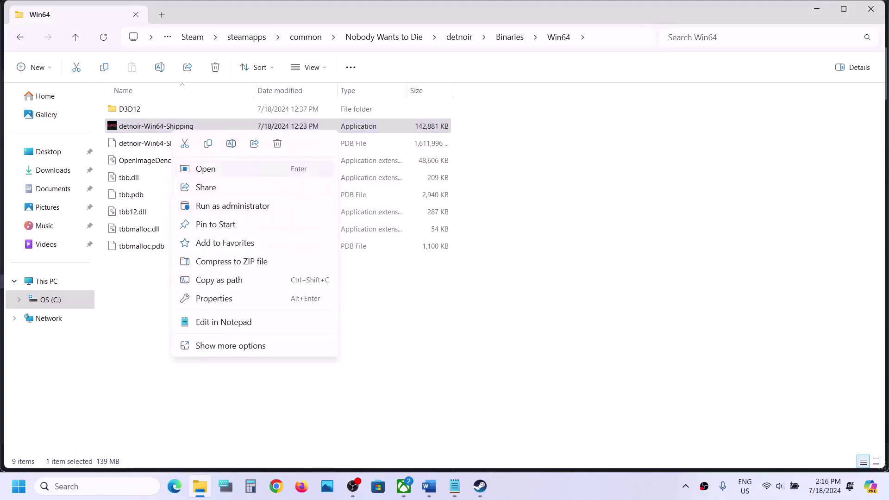
pyautogui.press('Return')
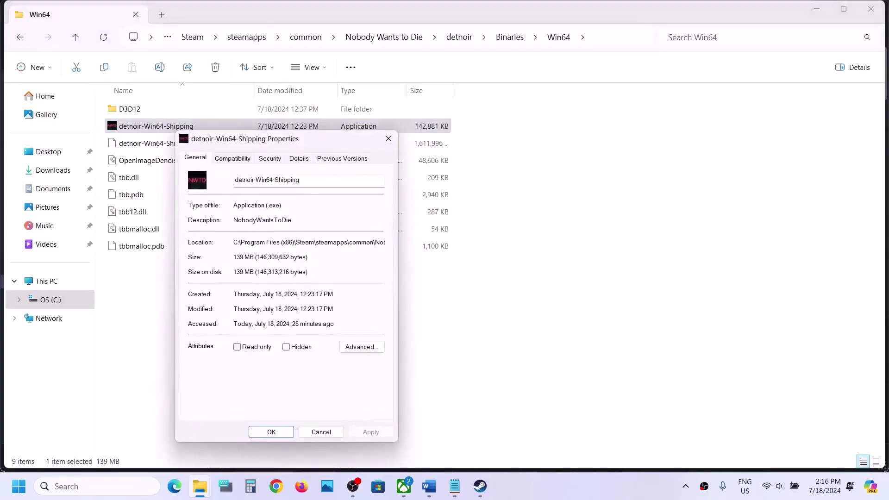
pyautogui.hotkey('ctrl', 'Tab')
pyautogui.click(264, 250)
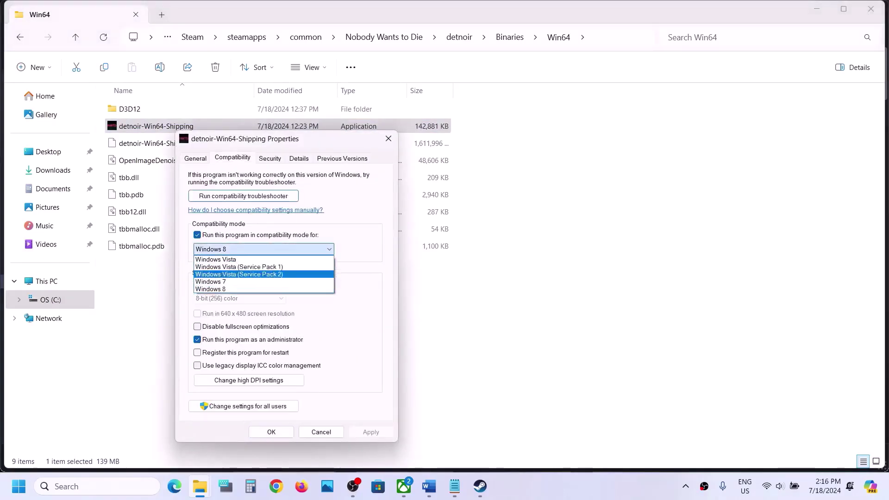
pyautogui.click(245, 282)
pyautogui.click(371, 432)
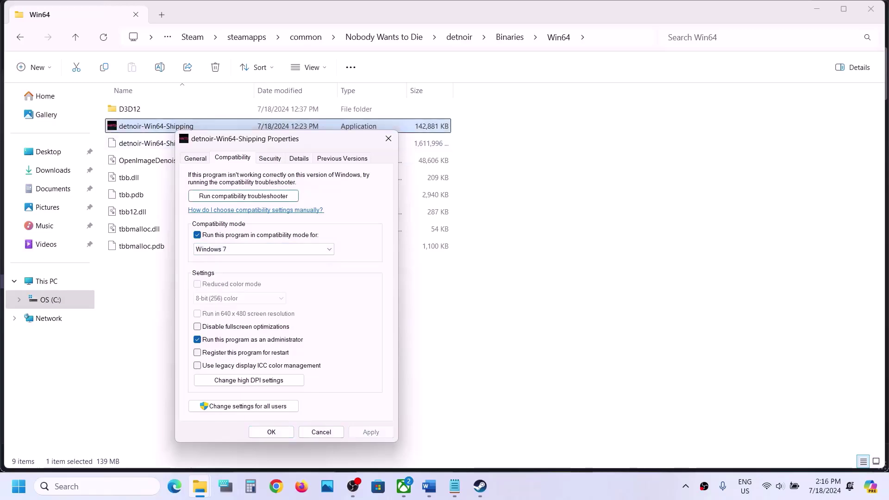
# - Disable fullscreen optimizations for detnoir-Win64-Shipping and save its properties
pyautogui.click(197, 326)
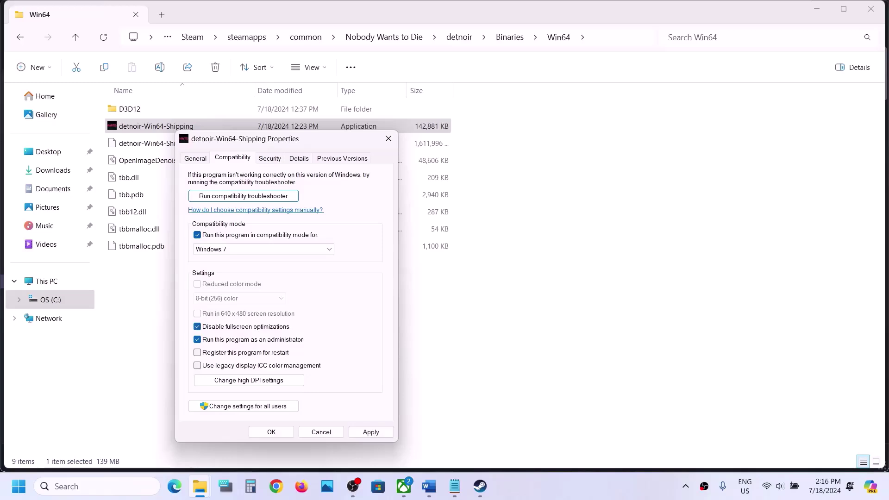
pyautogui.click(371, 432)
pyautogui.click(271, 432)
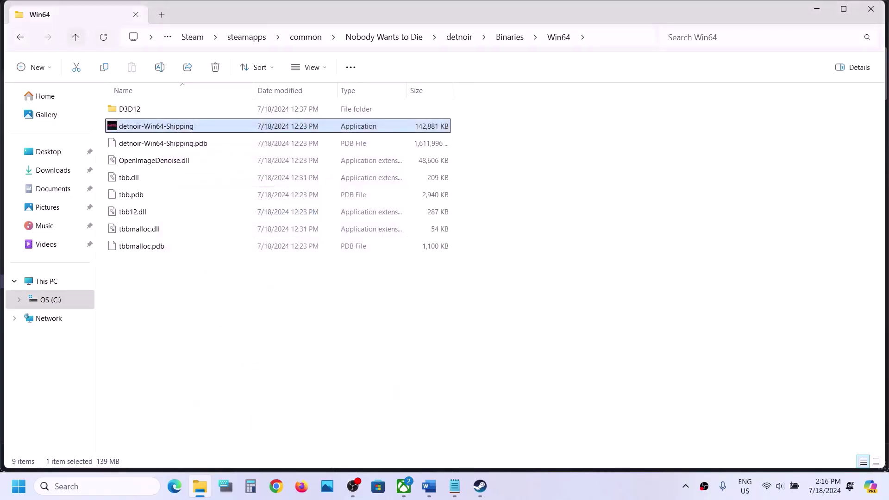
# - Go back up to the Nobody Wants to Die installation folder
pyautogui.click(76, 37)
pyautogui.click(75, 37)
pyautogui.click(75, 37)
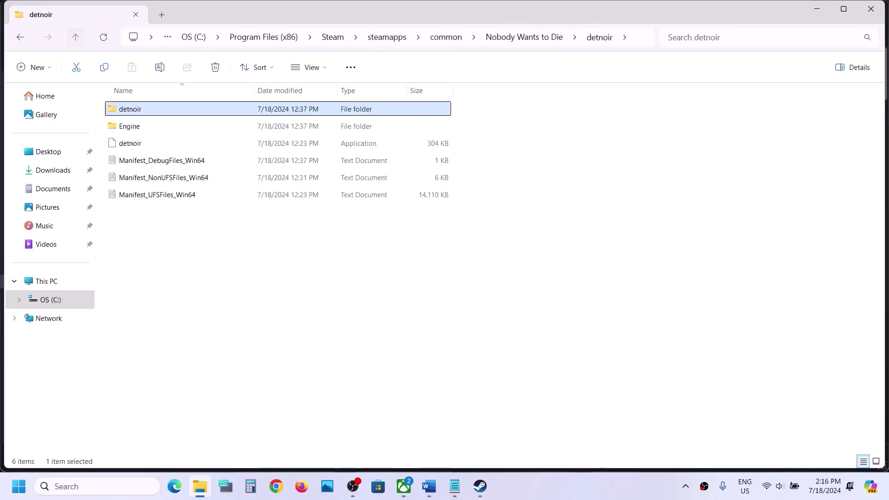
# - Set the detnoir application to Windows 7 compatibility mode with fullscreen optimizations disabled, and save its properties
pyautogui.click(130, 144)
pyautogui.rightClick(132, 143)
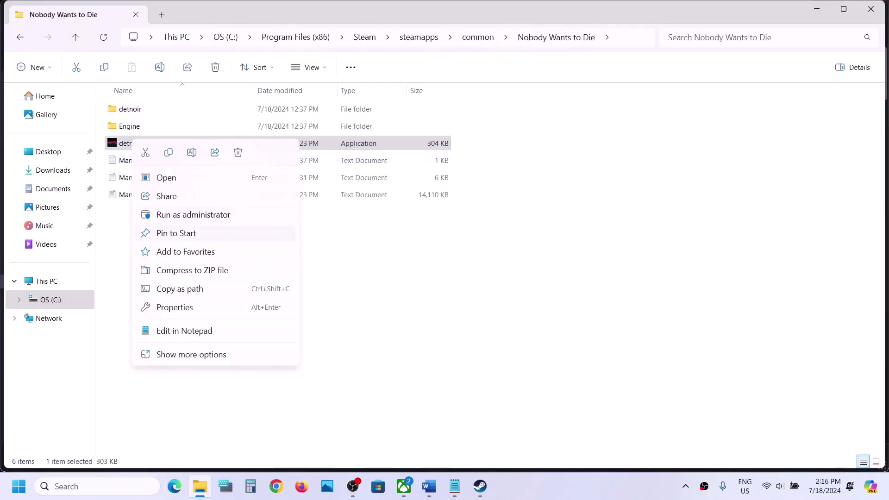
pyautogui.click(174, 307)
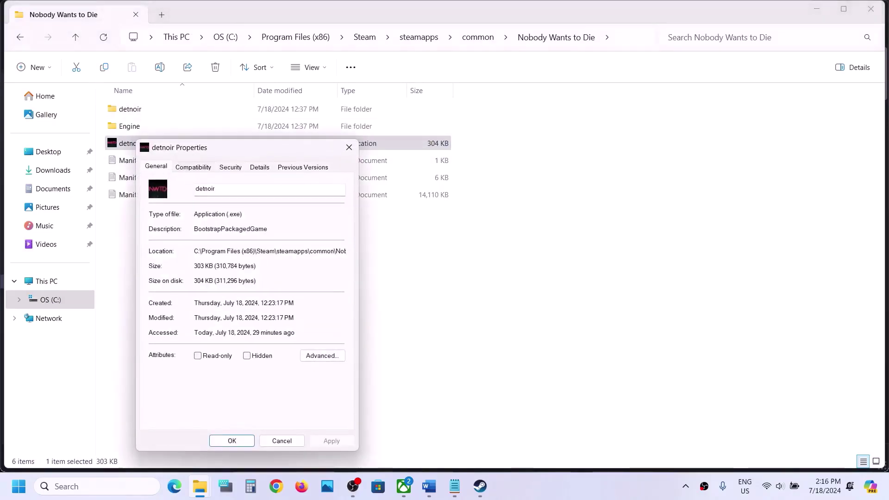
pyautogui.click(193, 167)
pyautogui.click(158, 244)
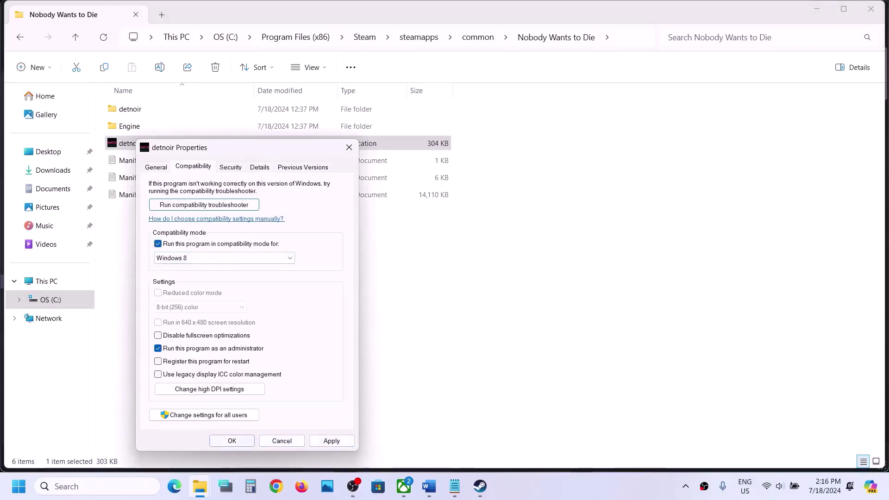
pyautogui.click(245, 258)
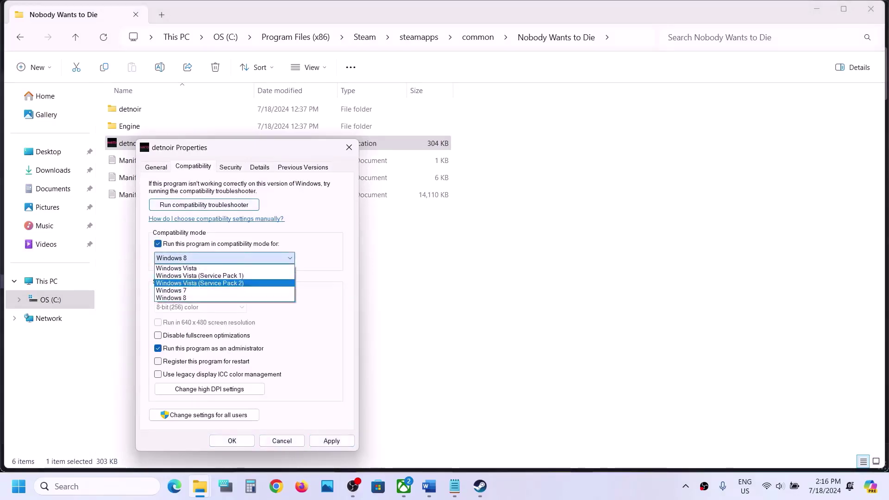
pyautogui.click(246, 291)
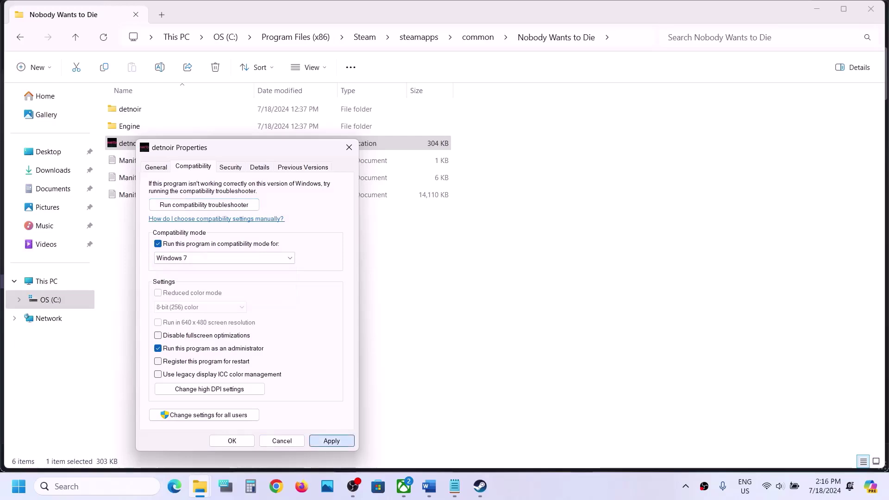
pyautogui.click(331, 441)
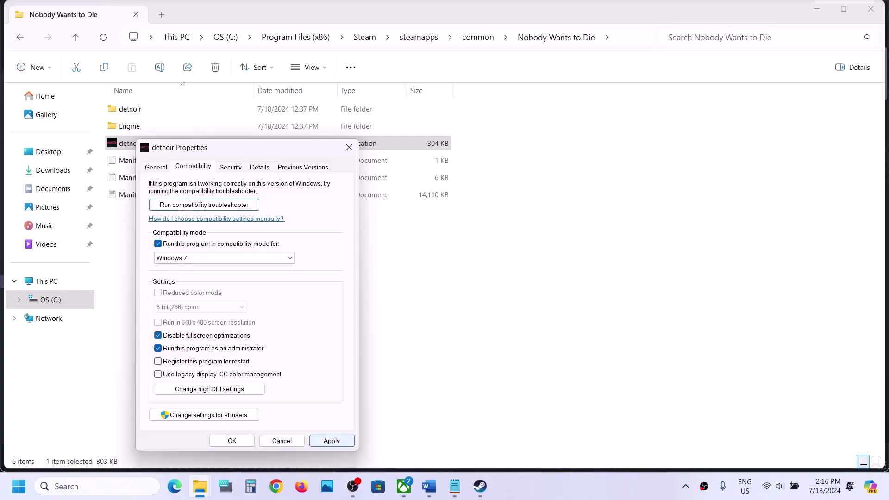
pyautogui.click(232, 441)
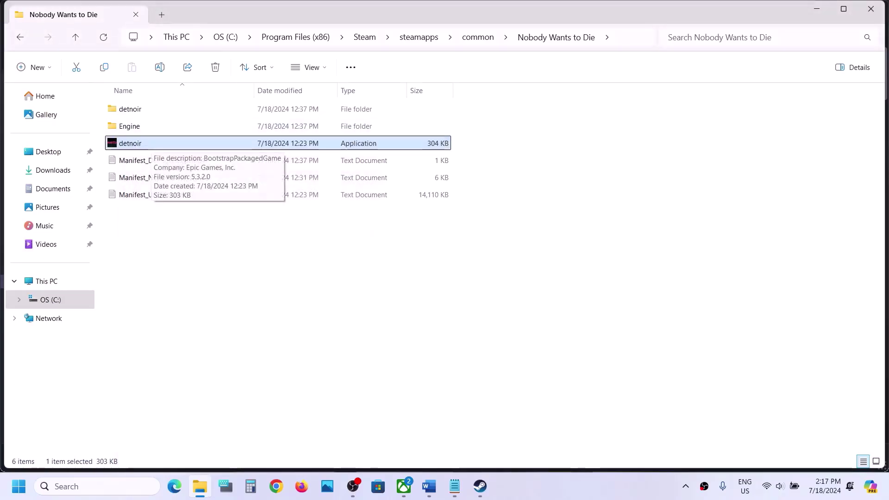
# - Return to the Win64 folder inside detnoir\Binaries
pyautogui.doubleClick(147, 109)
pyautogui.click(147, 109)
pyautogui.press('Return')
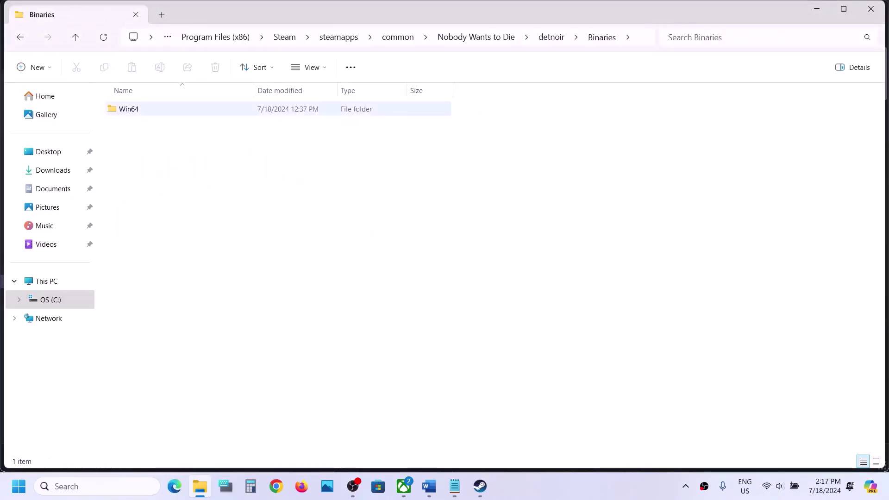
pyautogui.doubleClick(134, 110)
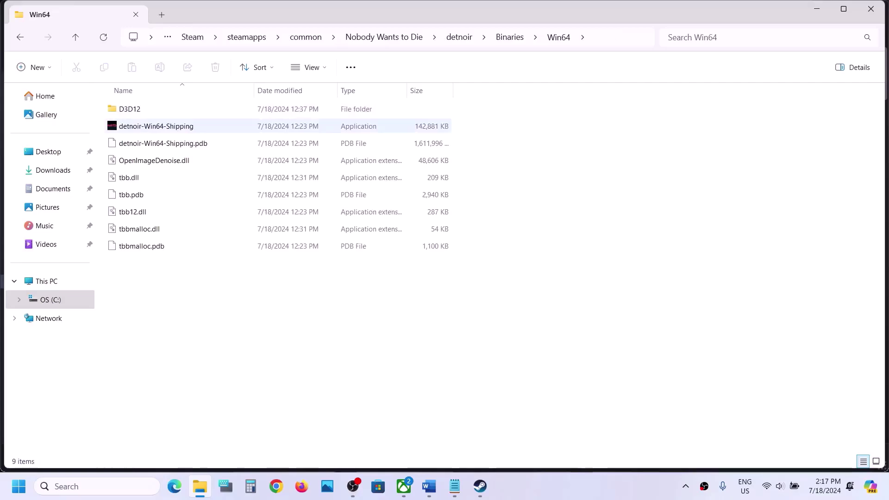
# - Clear all compatibility options of the detnoir application in the Nobody Wants to Die folder and save its properties
pyautogui.hotkey('alt', 'Up')
pyautogui.hotkey('alt', 'Up')
pyautogui.hotkey('alt', 'Up')
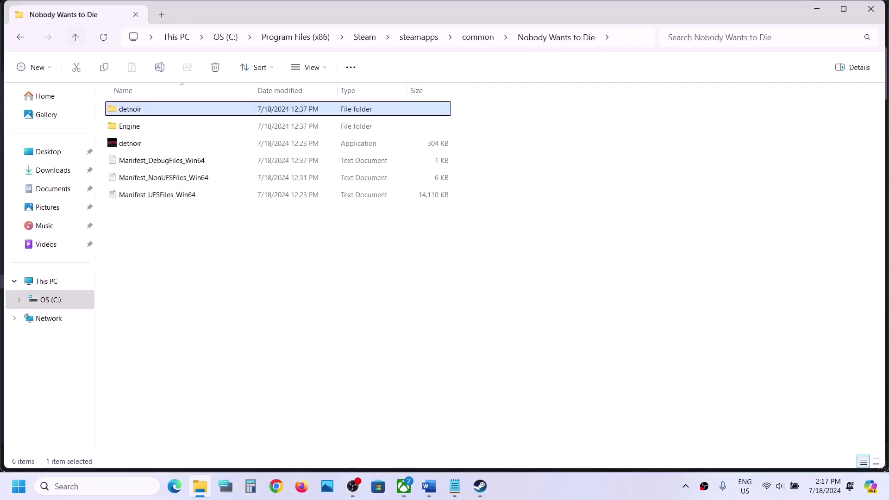
pyautogui.rightClick(137, 143)
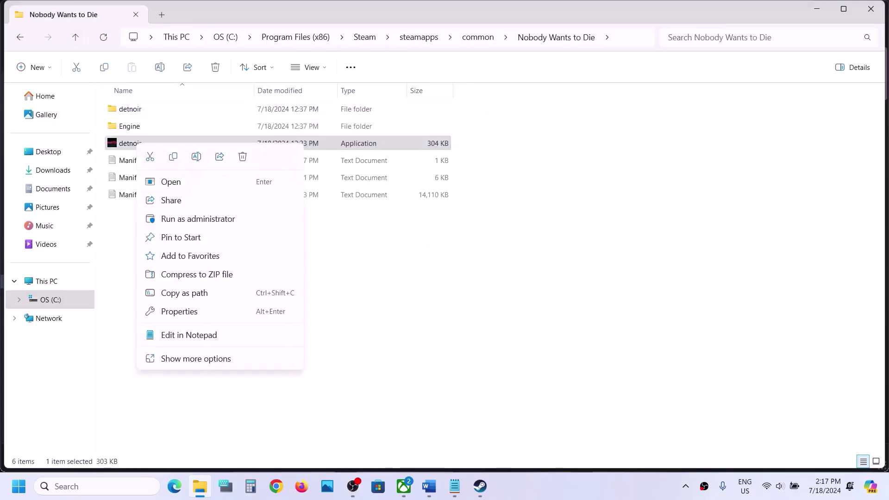
pyautogui.click(179, 312)
pyautogui.click(198, 171)
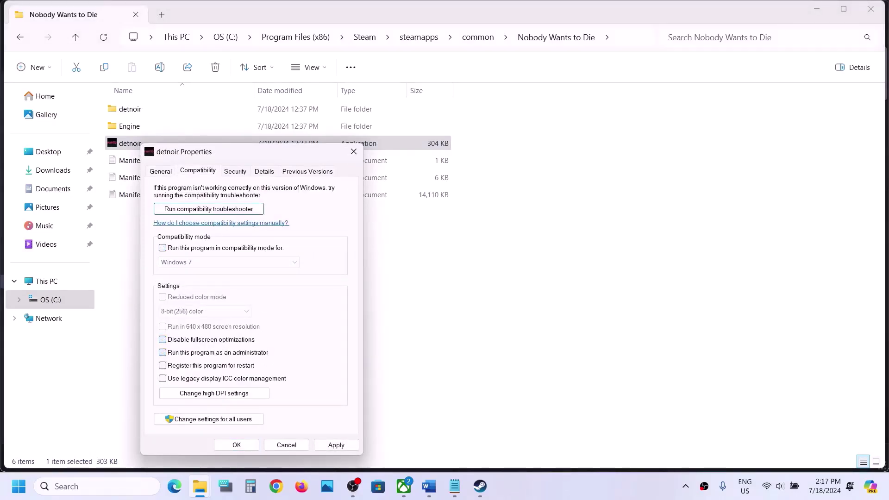
pyautogui.click(237, 445)
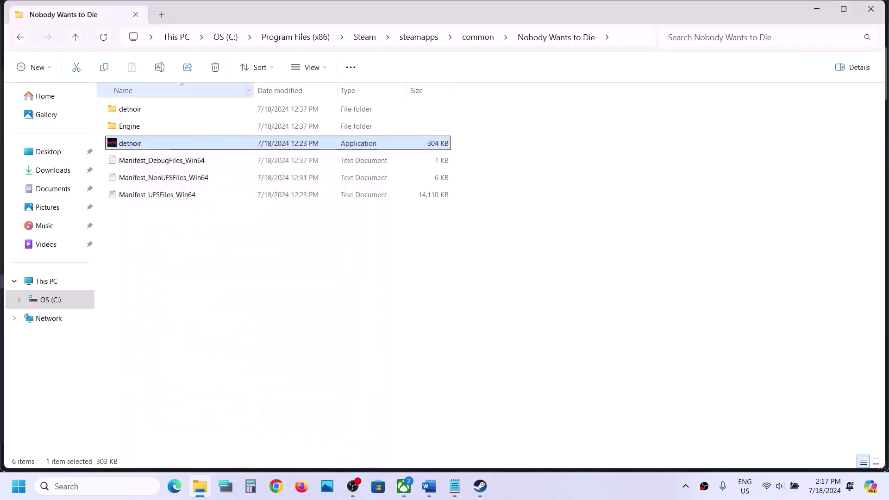
# - Open the Win64 folder inside detnoir\Binaries
pyautogui.doubleClick(131, 109)
pyautogui.doubleClick(130, 109)
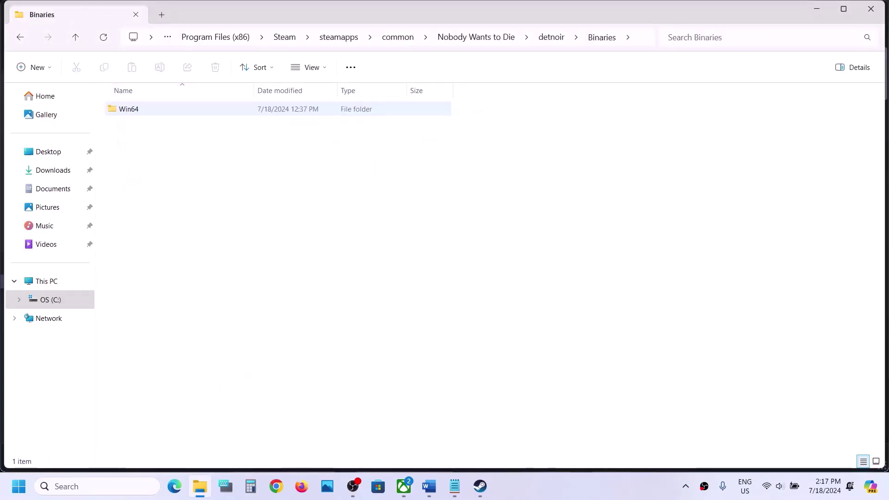
pyautogui.doubleClick(130, 109)
# - Clear compatibility mode, disabled fullscreen optimizations and administrator rights for detnoir-Win64-Shipping, save its properties and close the folder window
pyautogui.click(150, 126)
pyautogui.rightClick(150, 125)
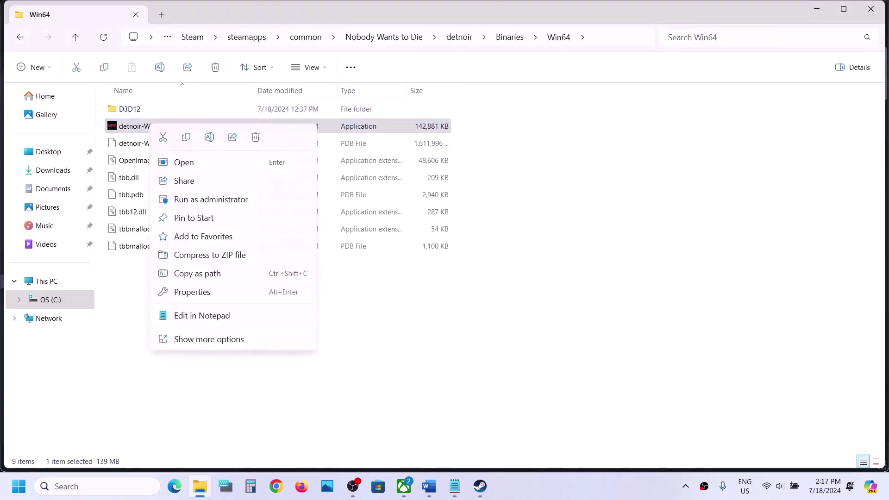
pyautogui.click(193, 292)
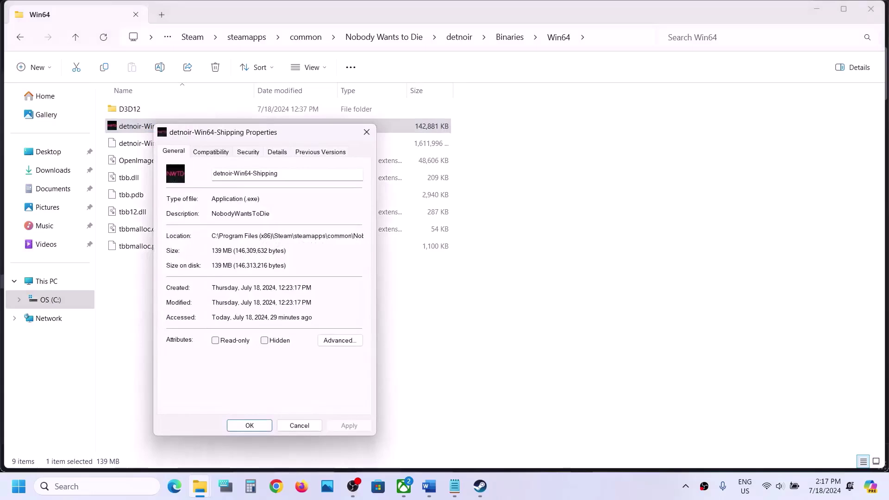
pyautogui.click(211, 152)
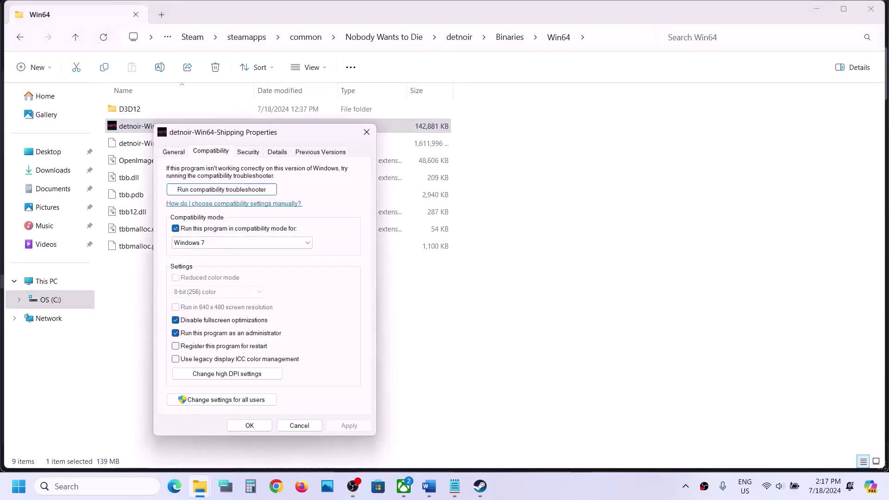
pyautogui.click(176, 228)
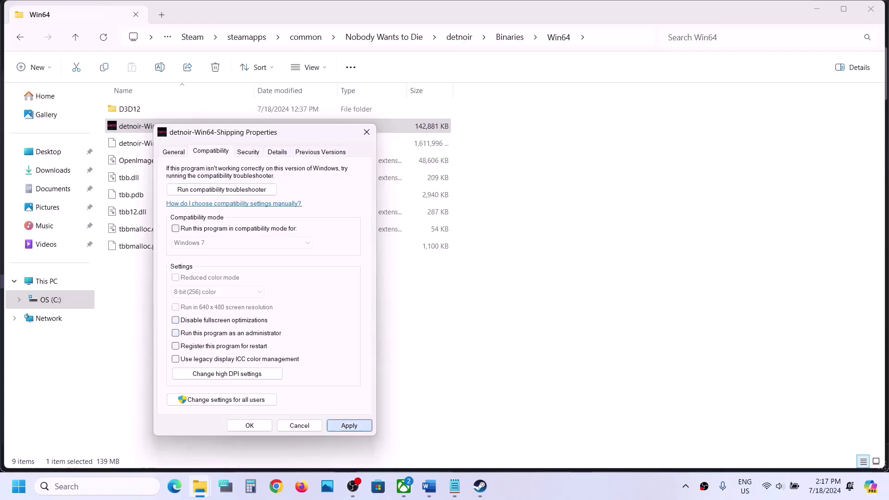
pyautogui.click(349, 425)
pyautogui.click(249, 426)
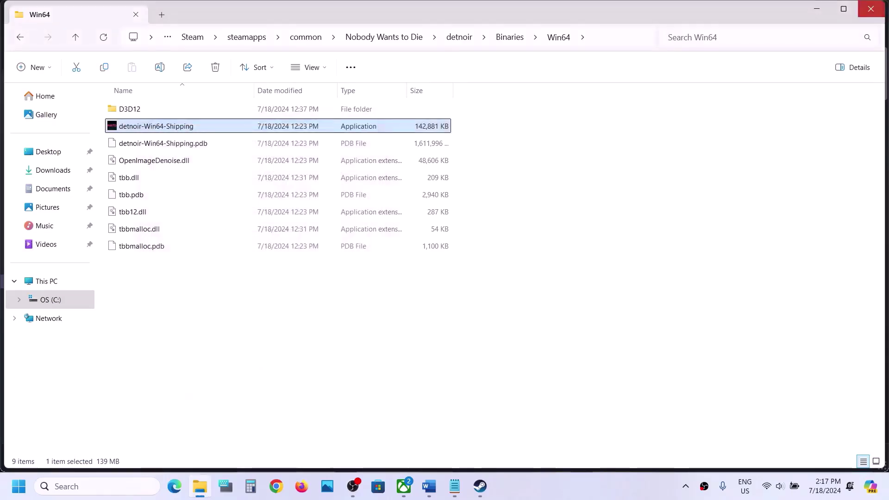
pyautogui.click(871, 8)
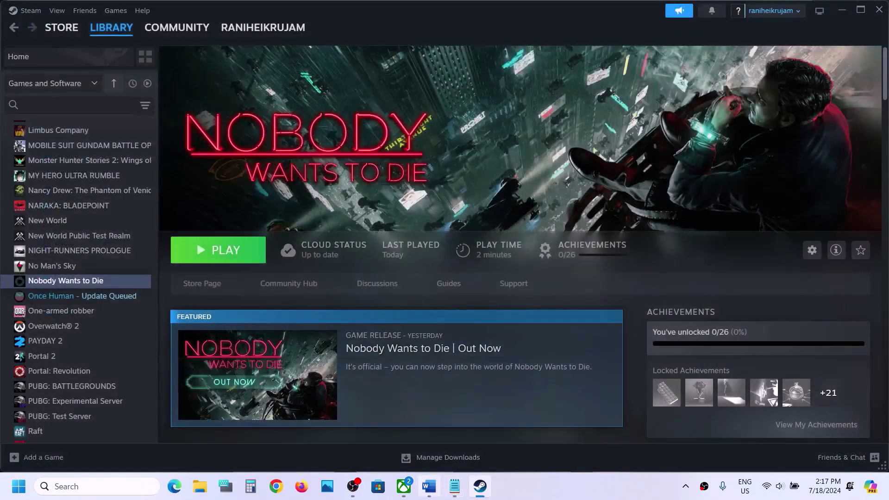
# - Switch to the Word document and read Step 4 on allowing the game exe through Windows Security or third-party antivirus
pyautogui.click(429, 486)
pyautogui.scroll(-3, 417, 244)
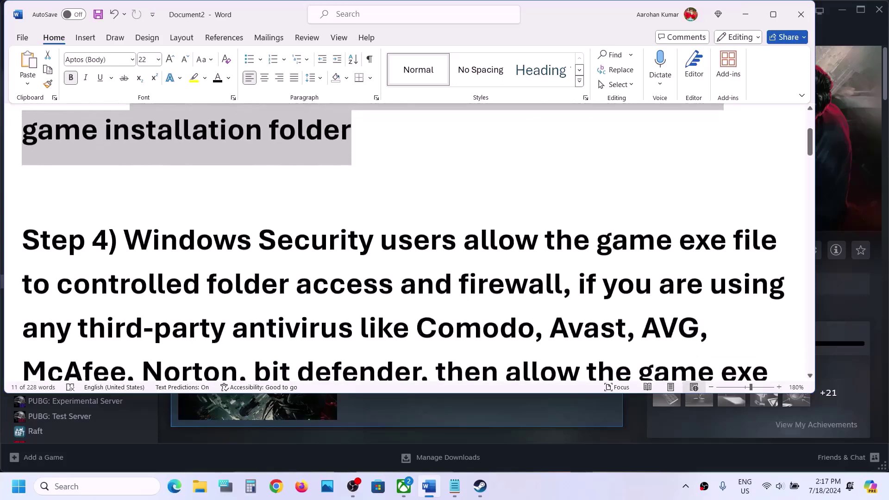
pyautogui.scroll(-3, 417, 244)
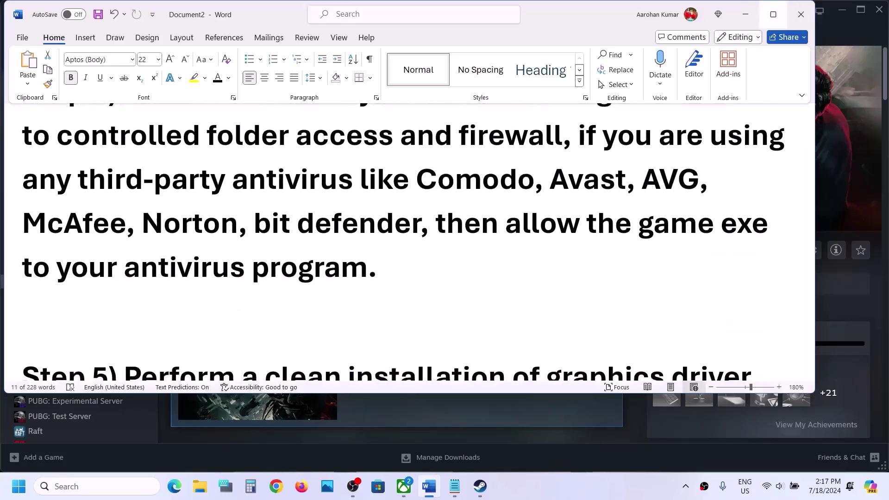
pyautogui.click(773, 15)
pyautogui.scroll(3, 412, 278)
pyautogui.scroll(-2, 452, 276)
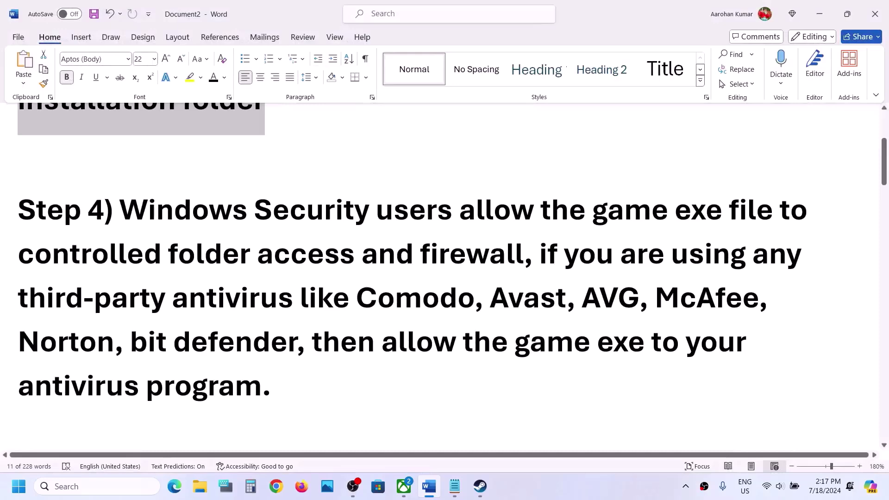
pyautogui.moveTo(475, 299); pyautogui.dragTo(262, 387)
pyautogui.click(312, 343)
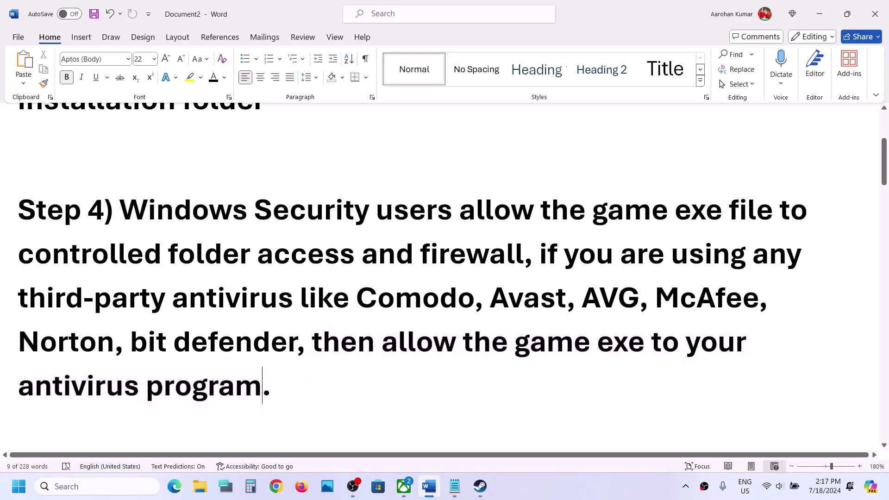
pyautogui.moveTo(120, 210); pyautogui.dragTo(375, 211)
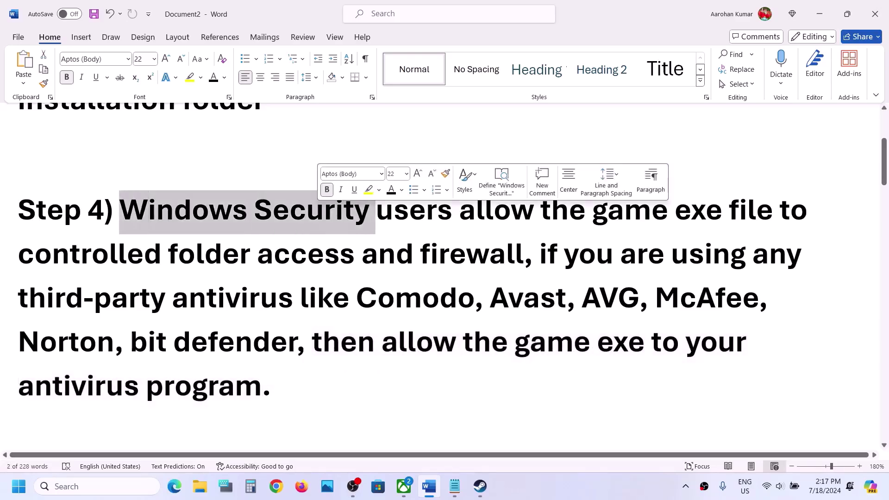
# - Open the list of apps allowed through Controlled folder access in the Windows Security ransomware protection settings
pyautogui.press('super+i')
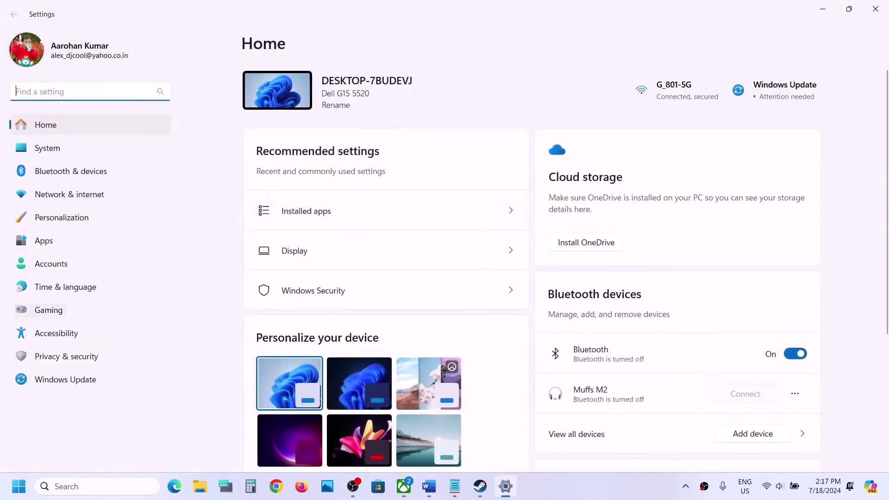
pyautogui.click(66, 356)
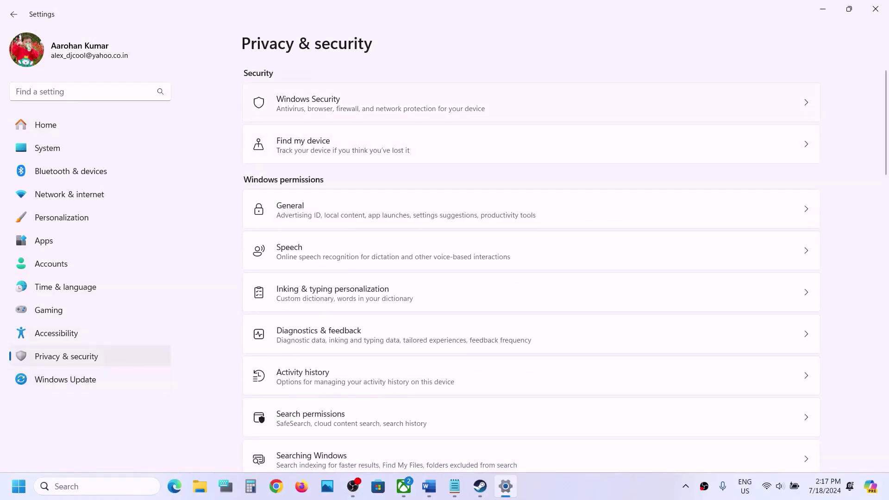
pyautogui.click(308, 102)
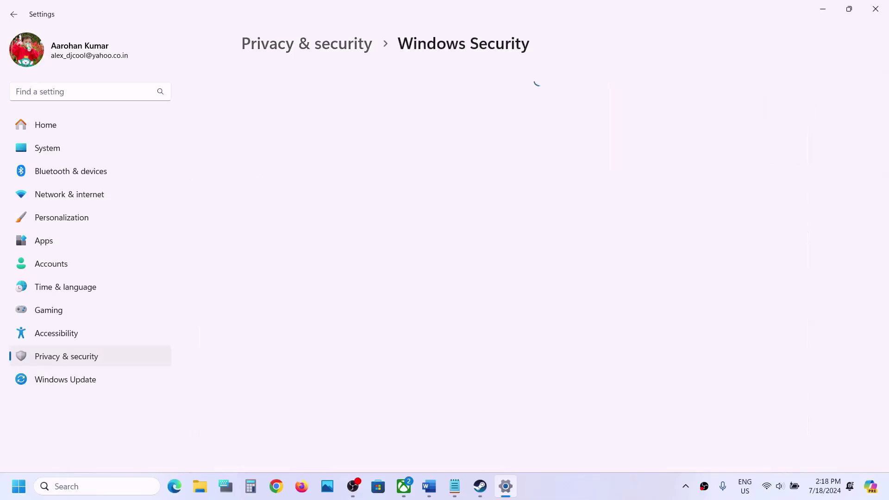
pyautogui.click(310, 168)
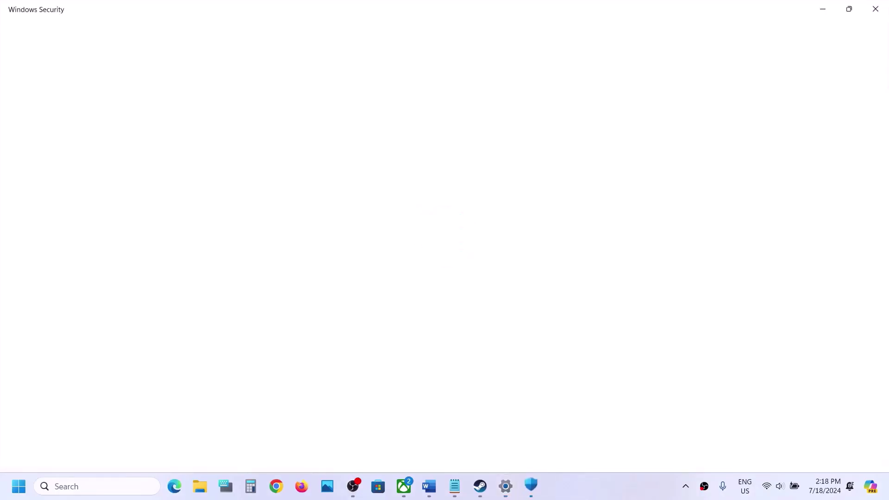
pyautogui.scroll(-3, 537, 246)
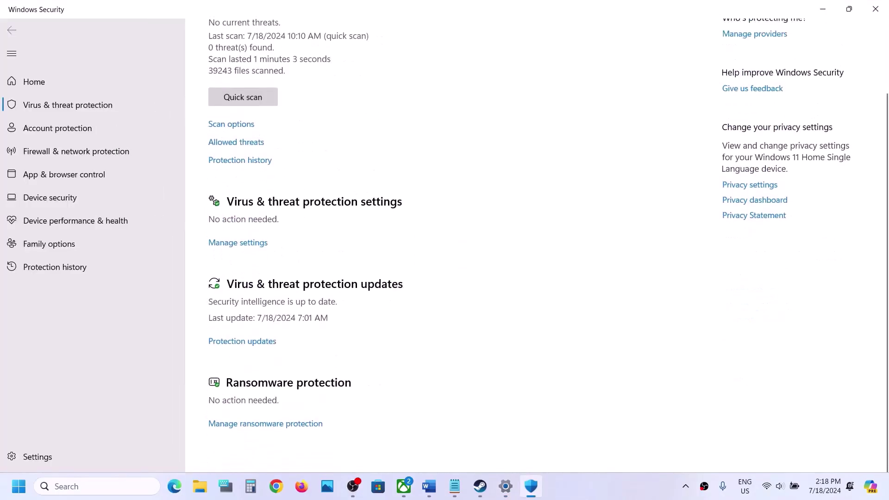
pyautogui.click(266, 436)
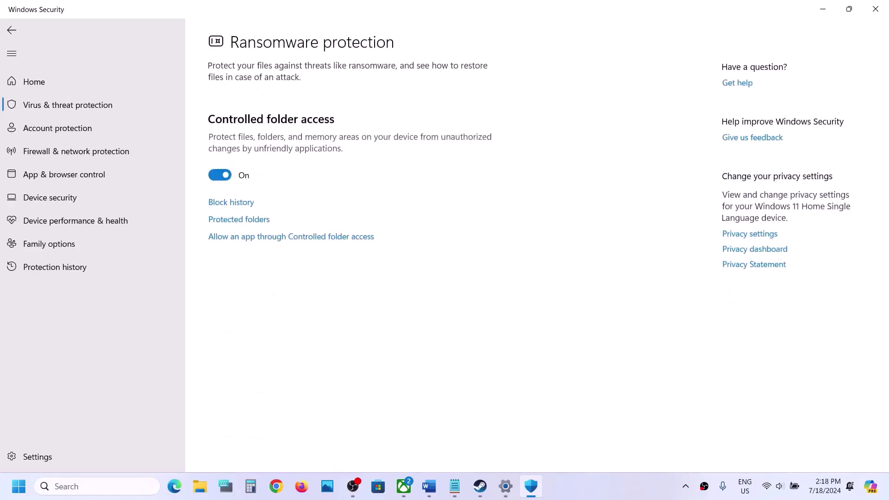
pyautogui.click(291, 236)
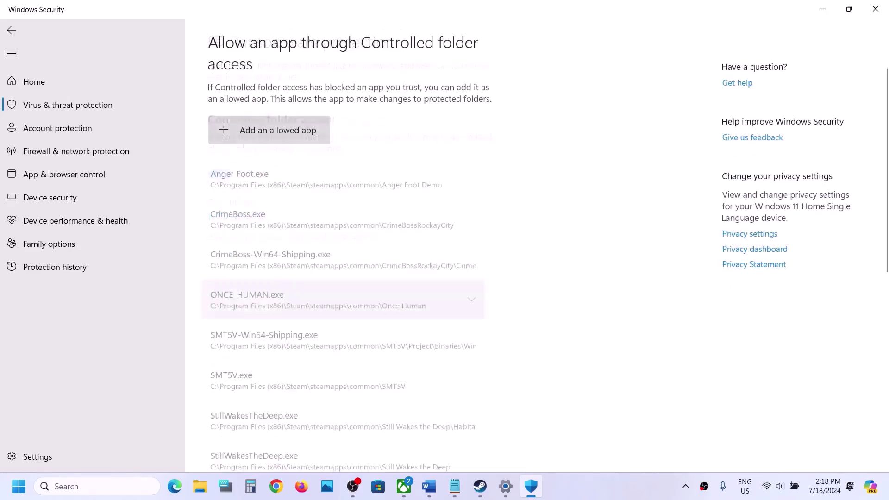
# - Start adding an allowed app by browsing all apps, and go to C:\Program Files (x86)\Steam
pyautogui.click(277, 130)
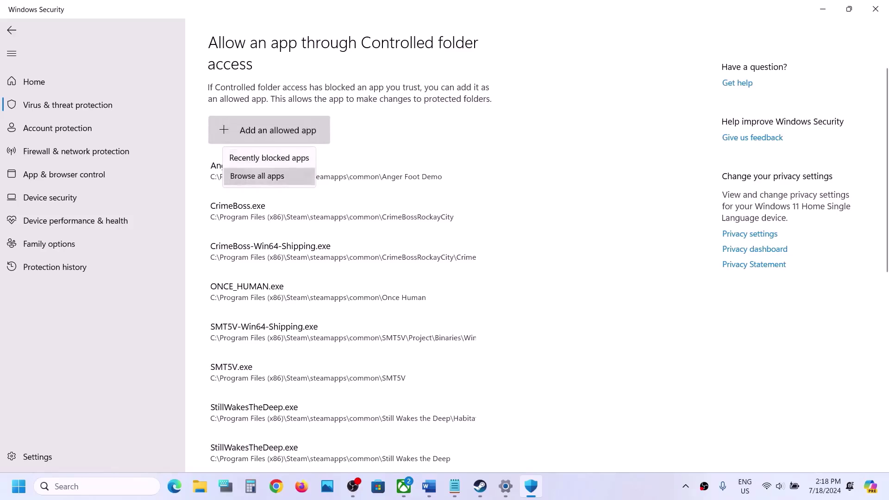
pyautogui.click(257, 177)
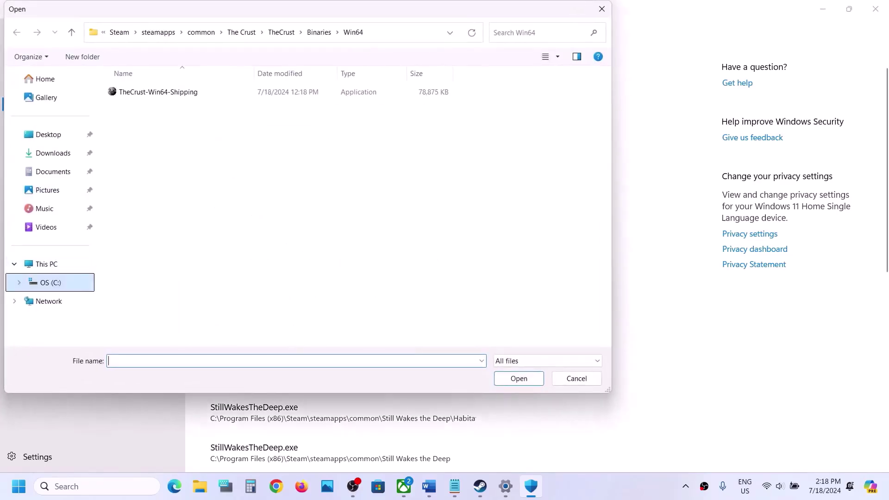
pyautogui.click(46, 264)
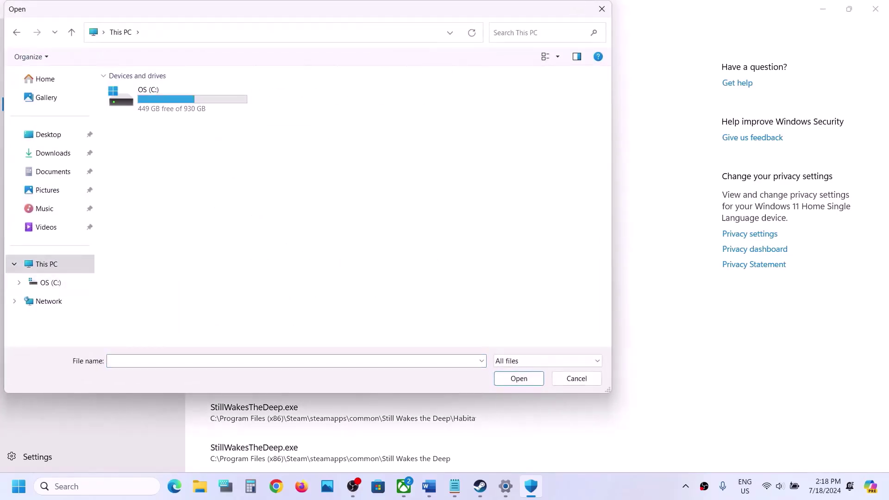
pyautogui.doubleClick(179, 100)
pyautogui.scroll(-2, 178, 208)
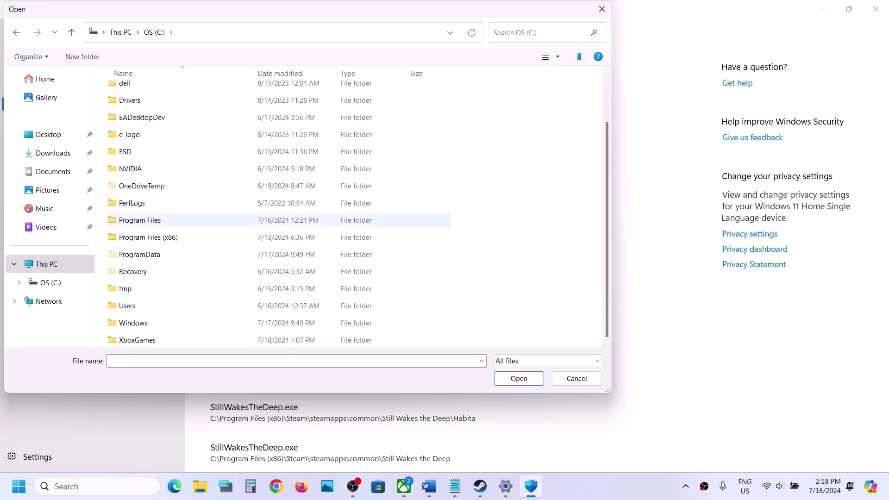
pyautogui.doubleClick(149, 237)
pyautogui.scroll(-5, 139, 236)
pyautogui.doubleClick(129, 219)
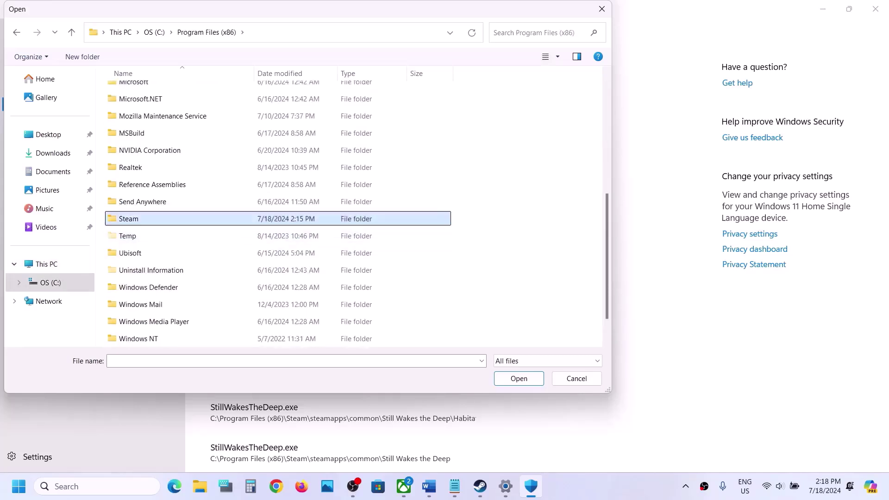
# - Allow the detnoir application from steamapps\common\Nobody Wants to Die through Controlled folder access
pyautogui.click(136, 169)
pyautogui.doubleClick(136, 168)
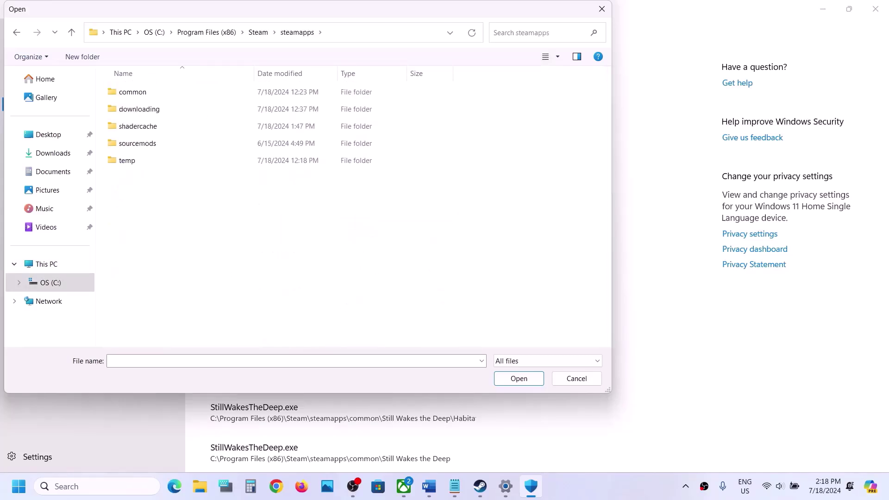
pyautogui.doubleClick(132, 92)
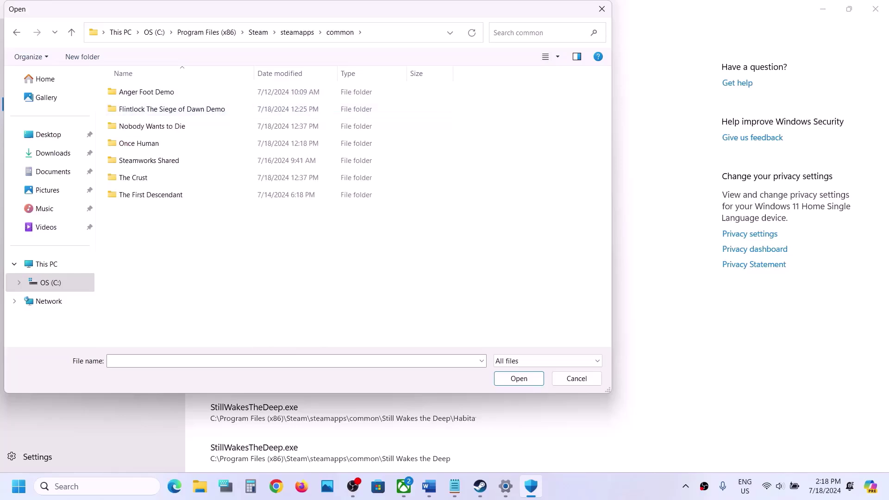
pyautogui.doubleClick(152, 126)
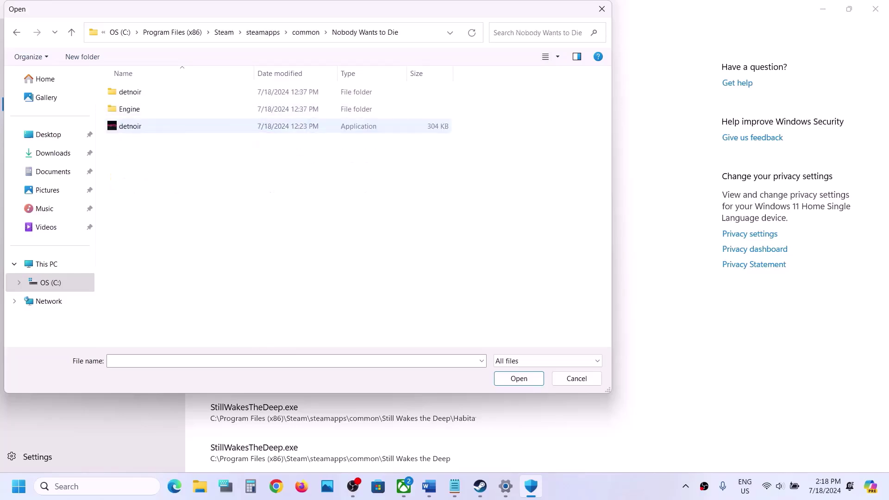
pyautogui.click(130, 126)
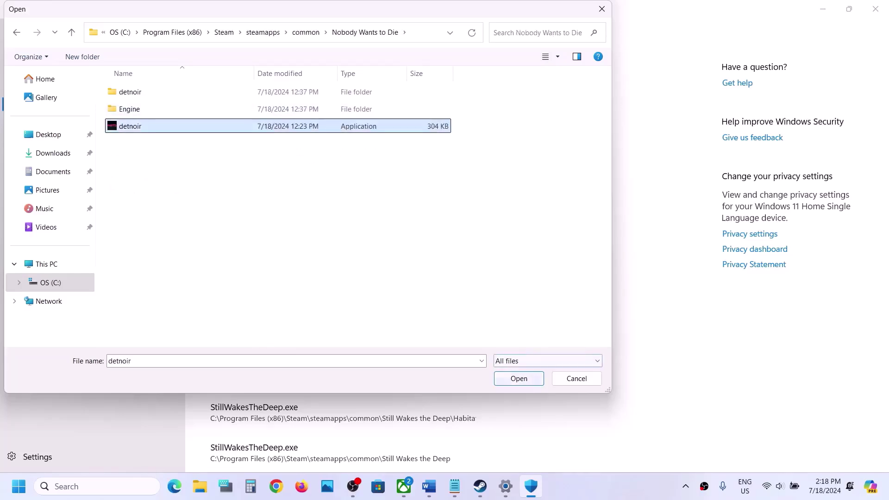
pyautogui.click(519, 378)
# - Allow the detnoir-Win64-Shipping application from Nobody Wants to Die\detnoir\Binaries\Win64 through Controlled folder access
pyautogui.click(269, 130)
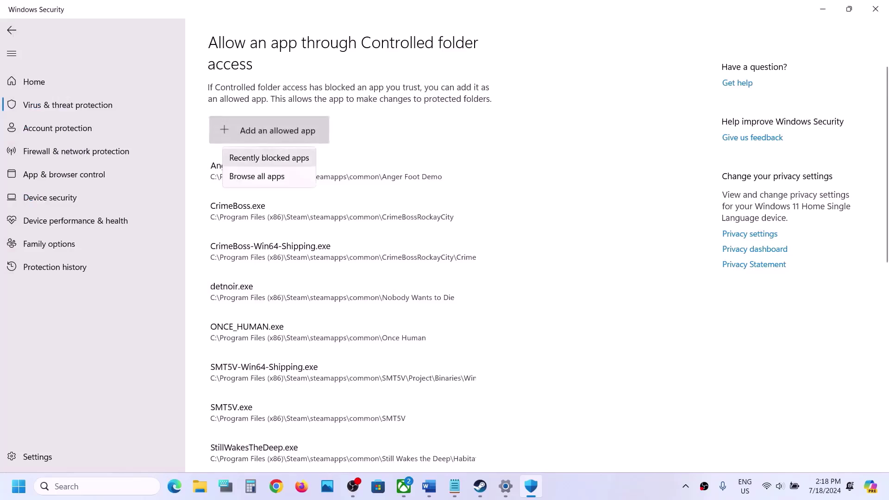
pyautogui.click(266, 176)
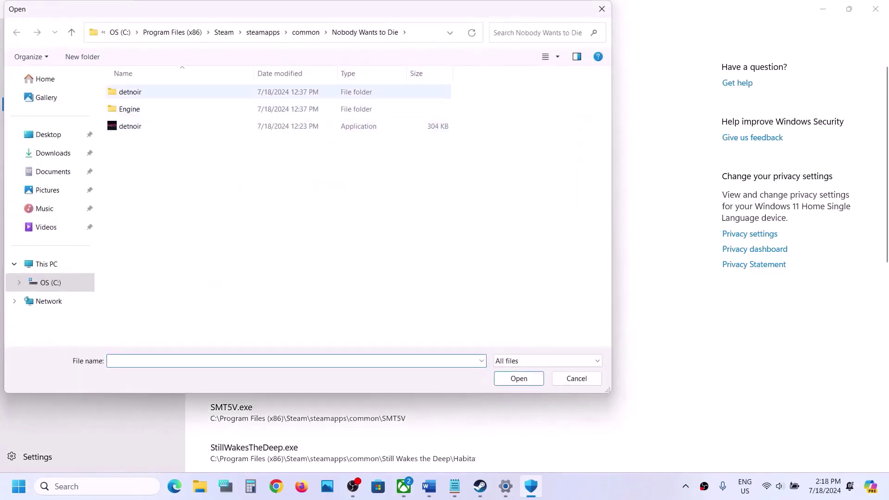
pyautogui.doubleClick(131, 92)
pyautogui.doubleClick(130, 92)
pyautogui.doubleClick(130, 92)
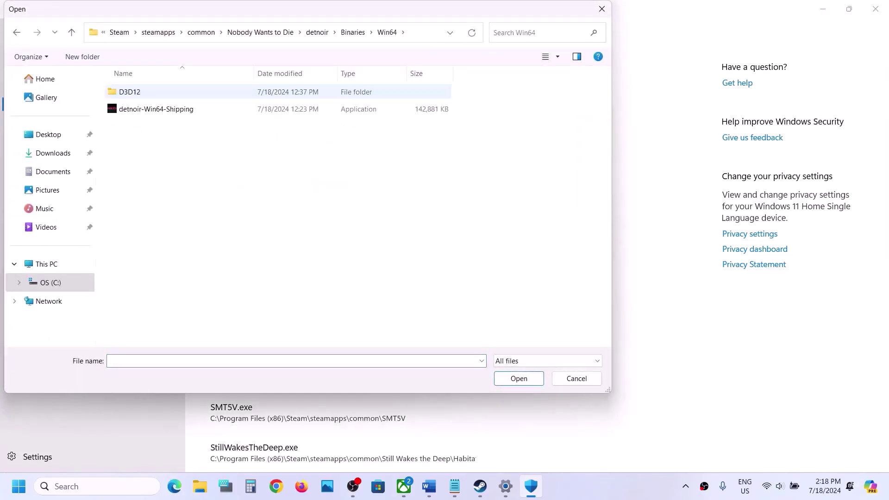
pyautogui.click(156, 109)
pyautogui.click(519, 378)
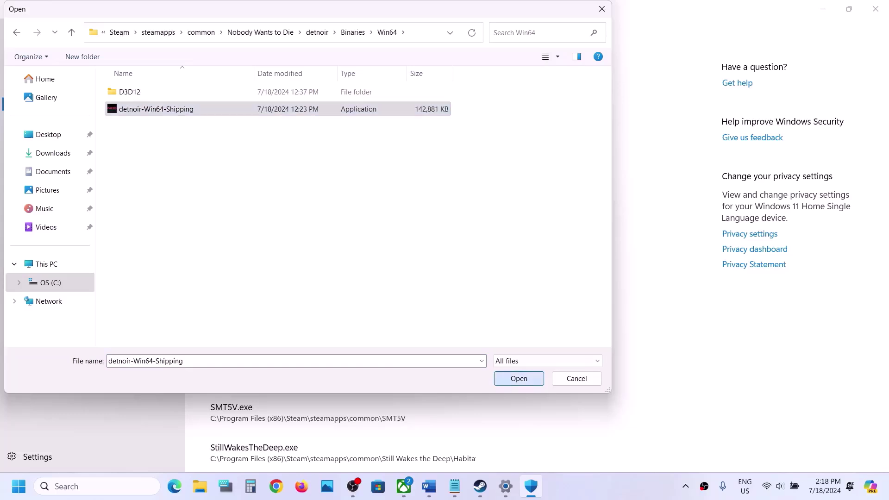
# - Open the Windows Defender Firewall allowed apps list from Control Panel's System and Security section and enable changing its settings
pyautogui.click(97, 486)
pyautogui.write('control')
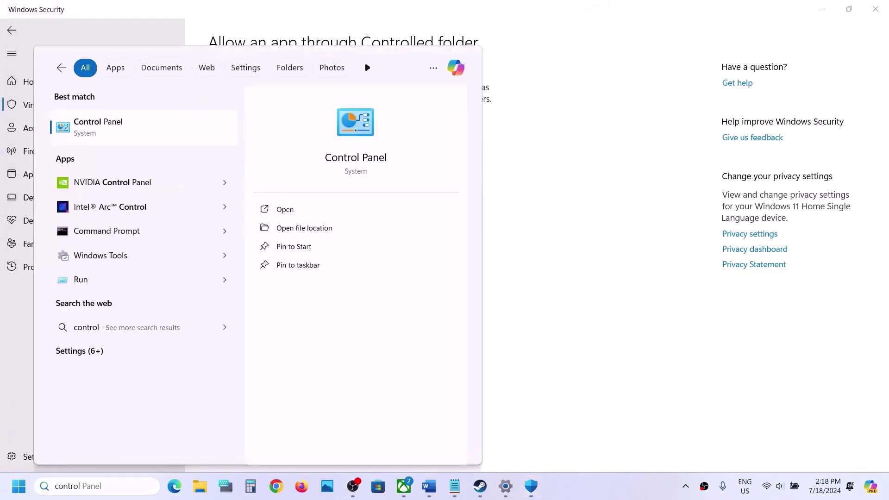
pyautogui.press('Return')
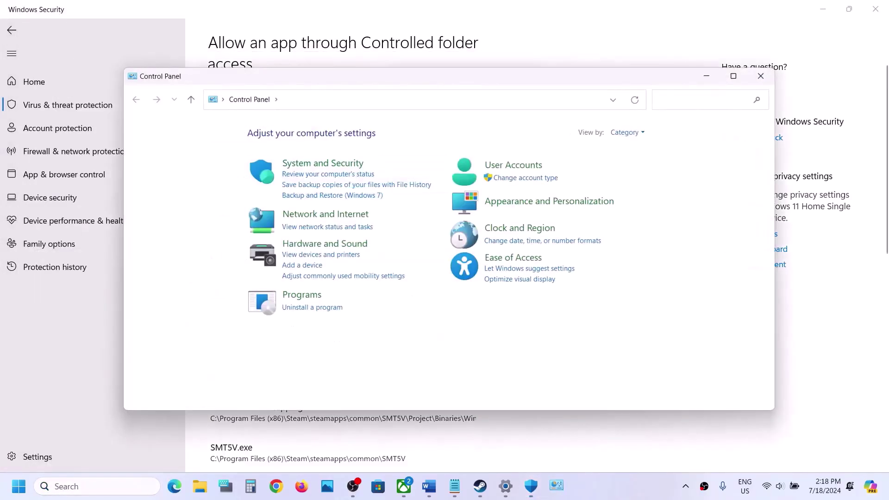
pyautogui.click(323, 163)
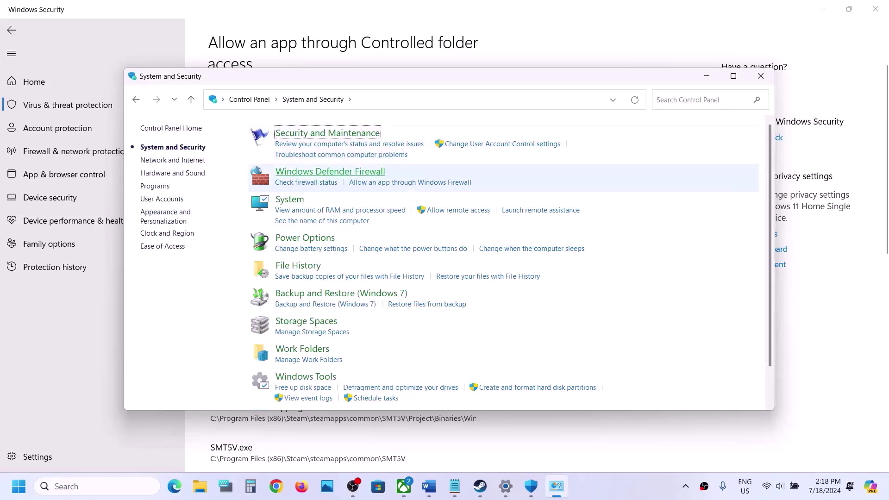
pyautogui.click(330, 171)
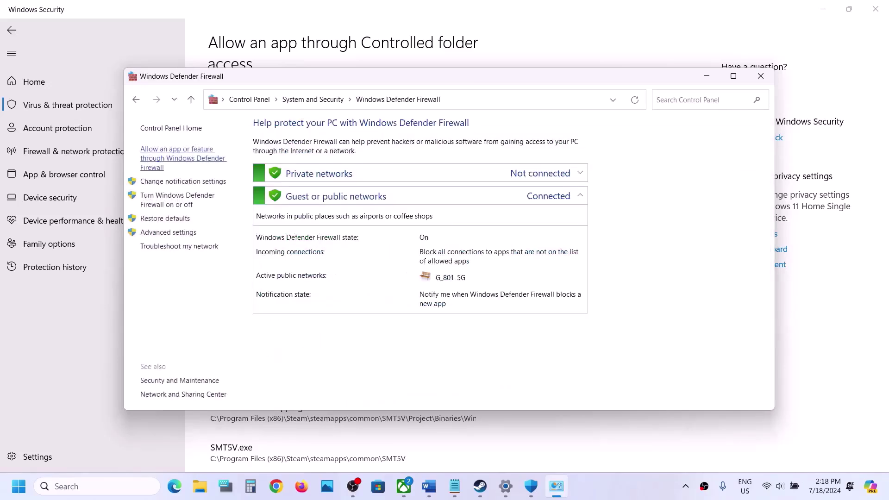
pyautogui.click(172, 150)
pyautogui.click(583, 161)
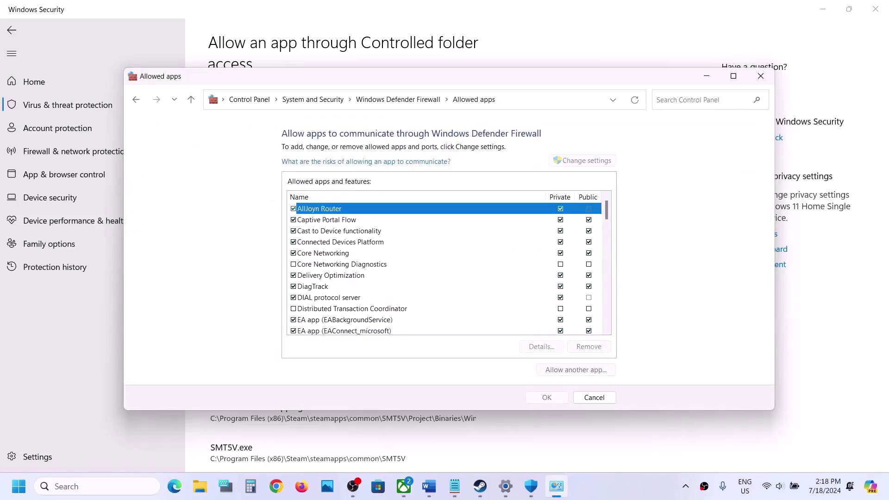
# - Add the detnoir application from steamapps\common\Nobody Wants to Die to the firewall's allowed apps
pyautogui.click(576, 370)
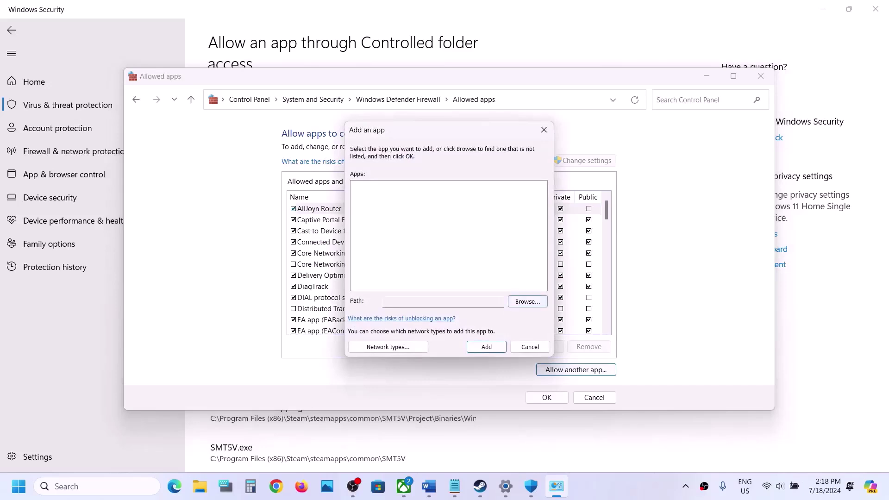
pyautogui.click(528, 302)
pyautogui.click(508, 170)
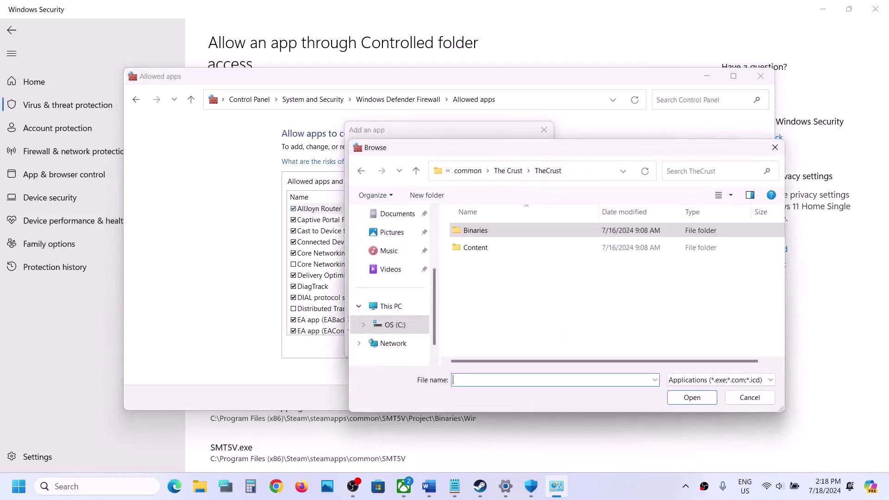
pyautogui.click(473, 171)
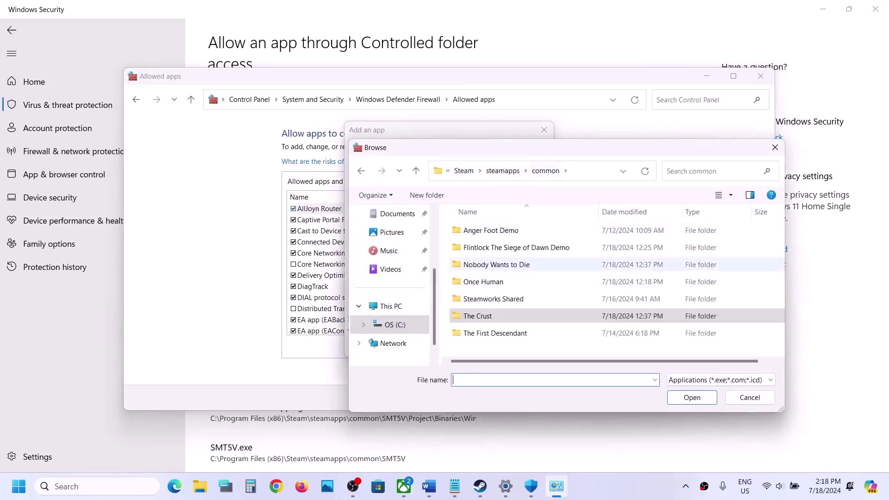
pyautogui.doubleClick(497, 264)
pyautogui.click(496, 264)
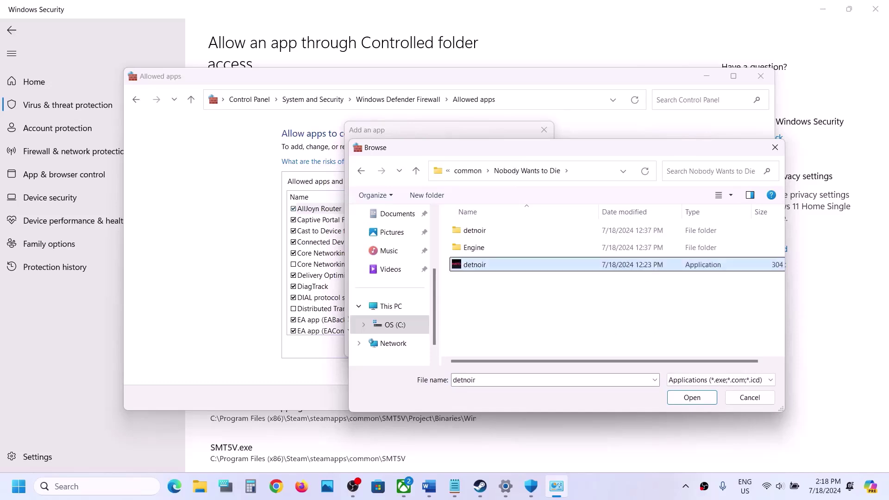
pyautogui.click(692, 398)
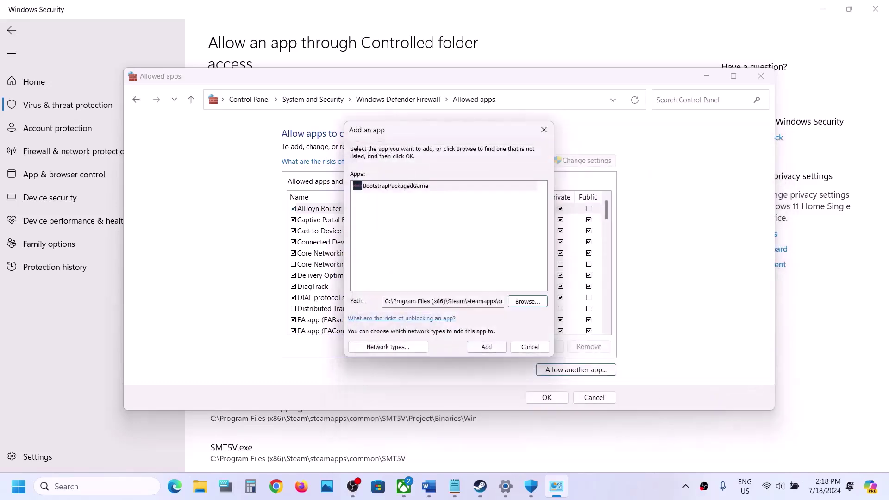
pyautogui.click(486, 347)
pyautogui.click(528, 284)
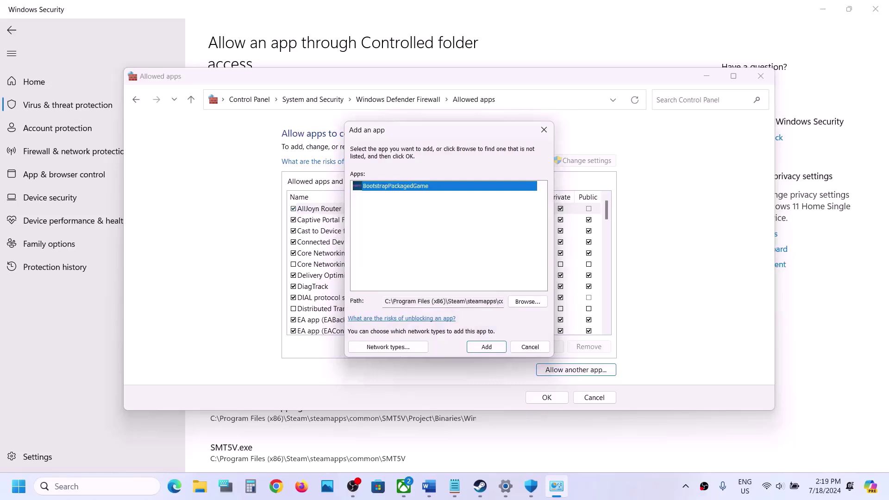
# - Add detnoir-Win64-Shipping from detnoir\Binaries\Win64 to the firewall's allowed apps and save the allowed apps list
pyautogui.click(527, 301)
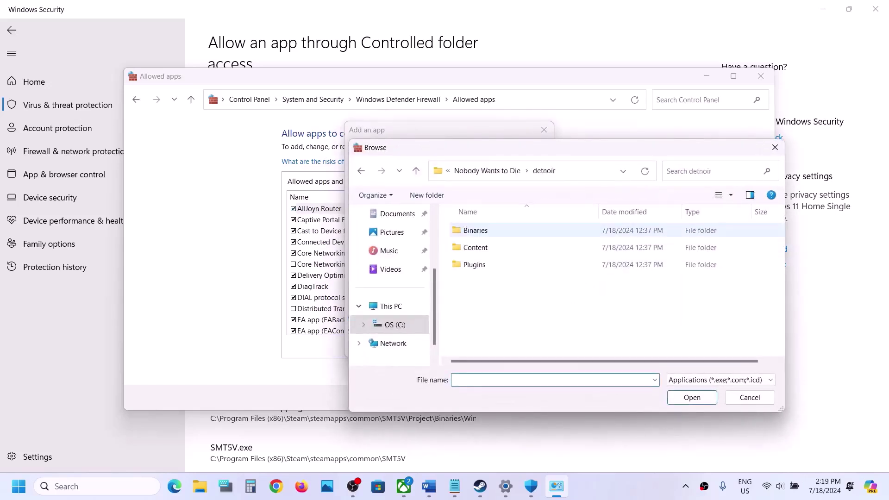
pyautogui.doubleClick(476, 230)
pyautogui.doubleClick(475, 230)
pyautogui.click(500, 248)
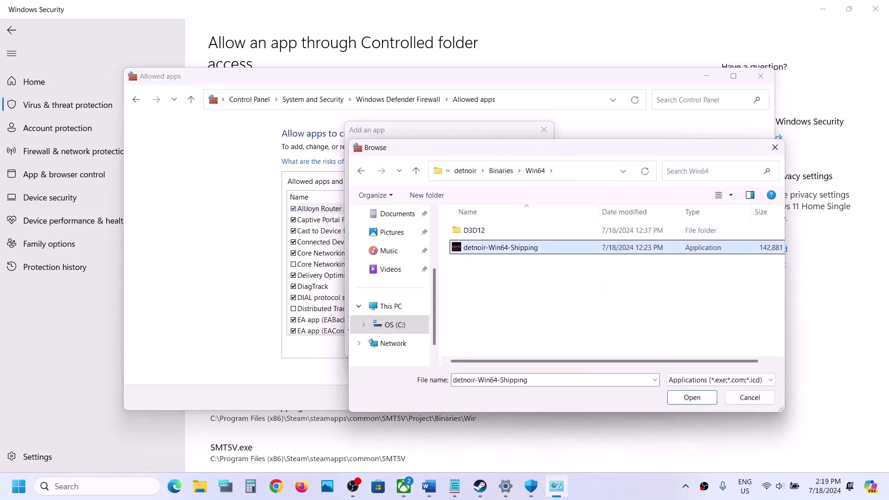
pyautogui.click(692, 398)
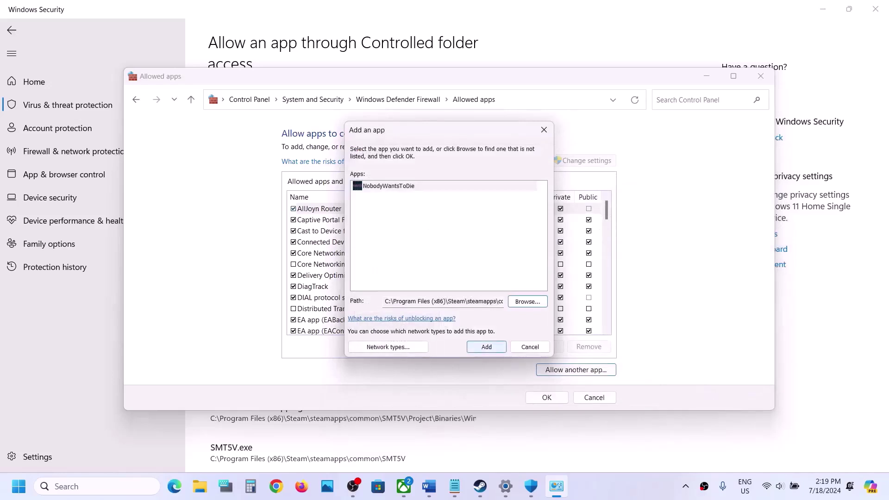
pyautogui.click(487, 347)
pyautogui.press('Return')
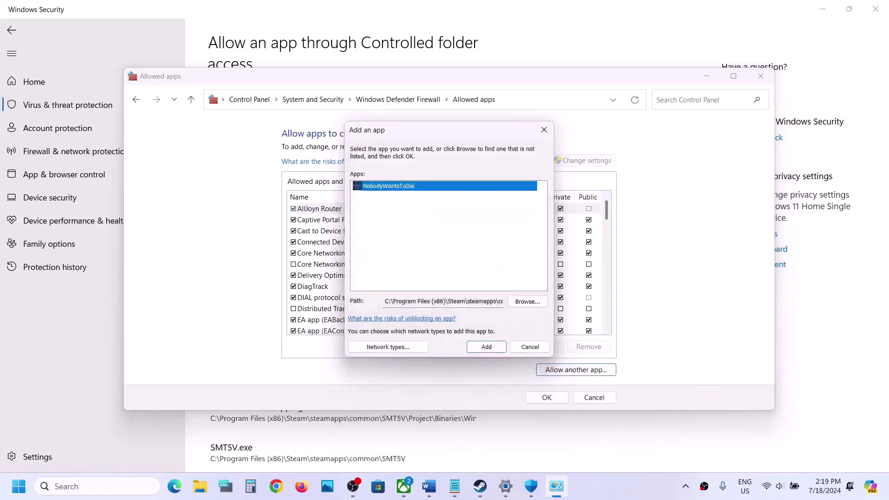
pyautogui.click(544, 130)
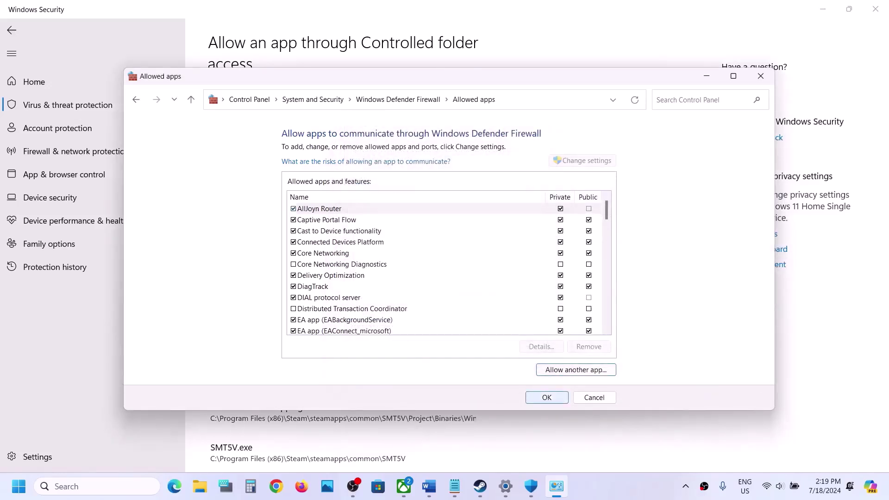
pyautogui.press('Return')
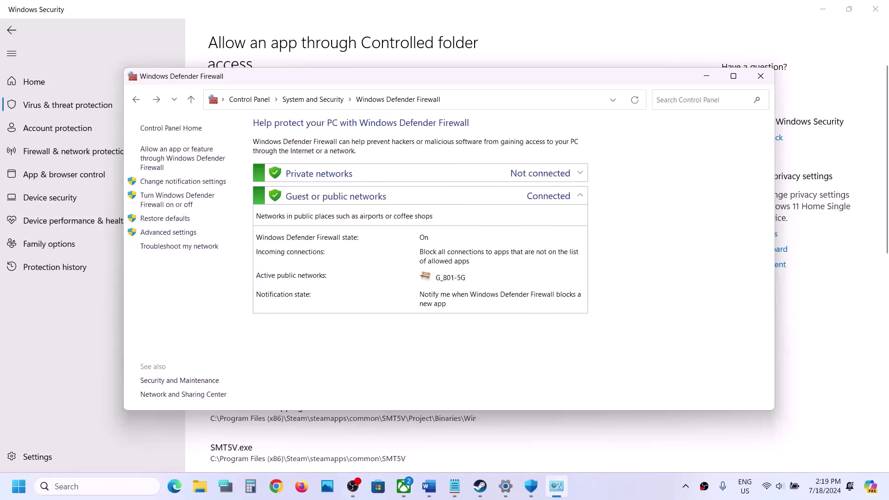
# - Close the Windows Defender Firewall, Windows Security and Settings windows to return to the Word document
pyautogui.click(751, 80)
pyautogui.click(875, 8)
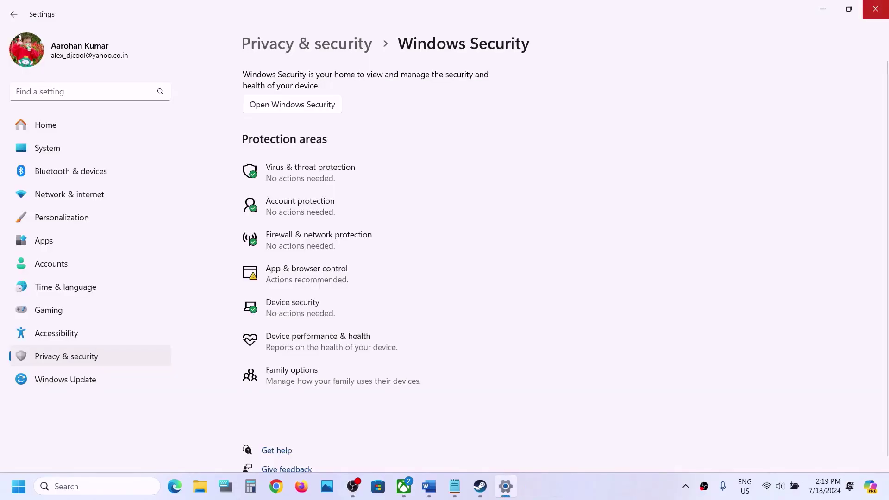
pyautogui.click(875, 9)
# - Read Step 5 in the Word document on a clean graphics driver installation, including the NVIDIA and AMD download links
pyautogui.scroll(-5, 444, 267)
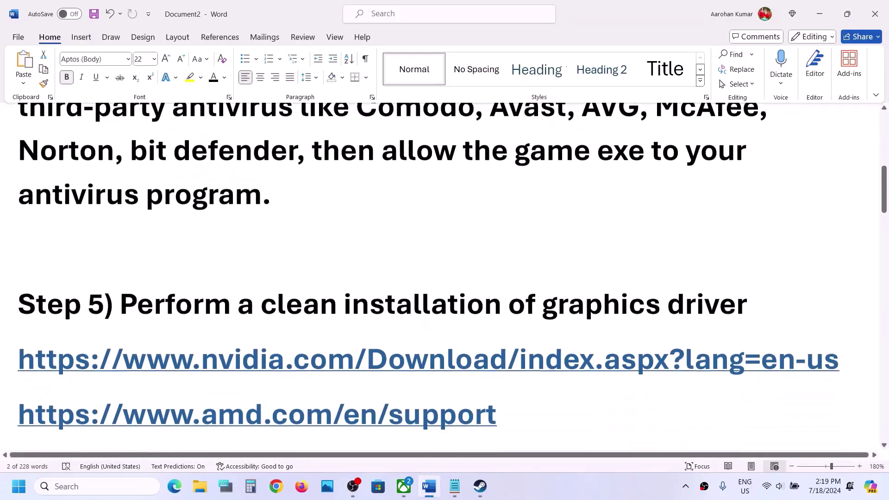
pyautogui.moveTo(120, 246); pyautogui.dragTo(748, 245)
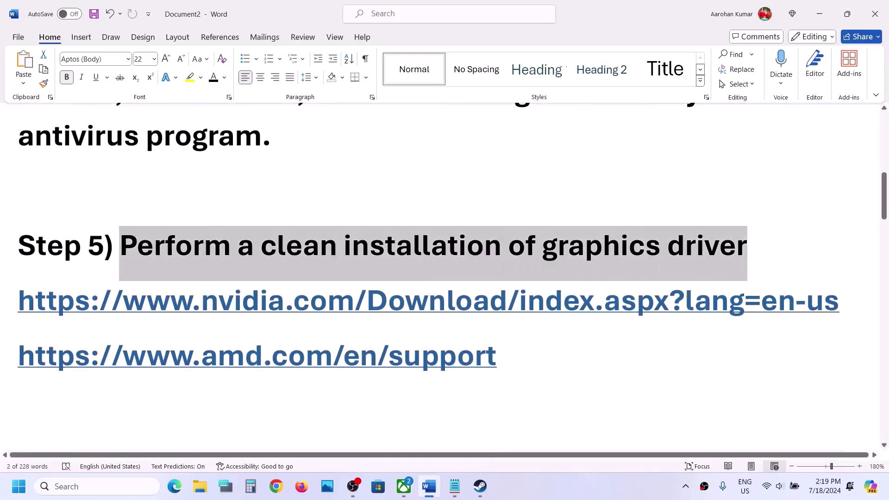
pyautogui.moveTo(242, 301); pyautogui.dragTo(594, 301)
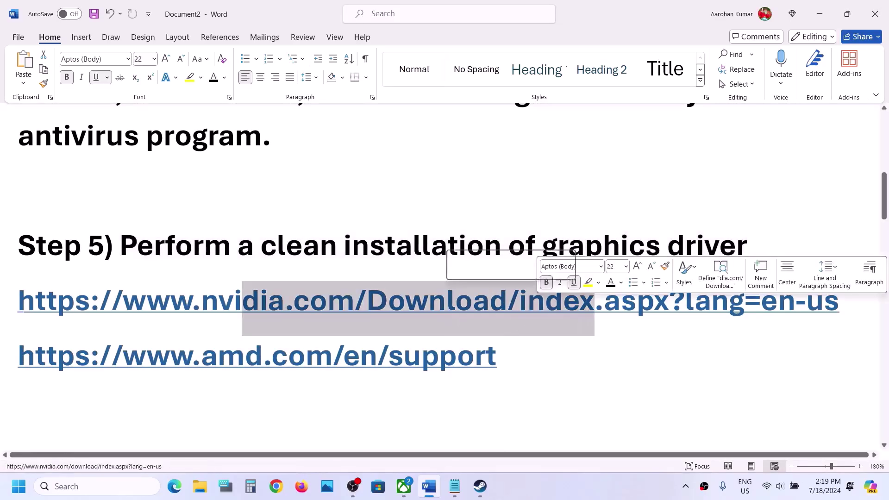
pyautogui.moveTo(347, 356); pyautogui.dragTo(504, 356)
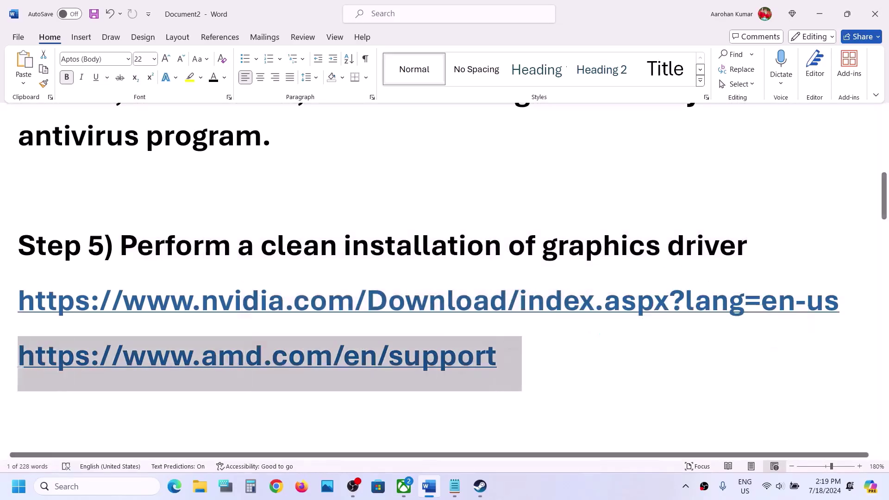
# - Switch to the NVIDIA Driver Downloads page in Chrome and choose product type GeForce and series GeForce RTX 30 Series (Notebooks)
pyautogui.moveTo(403, 486)
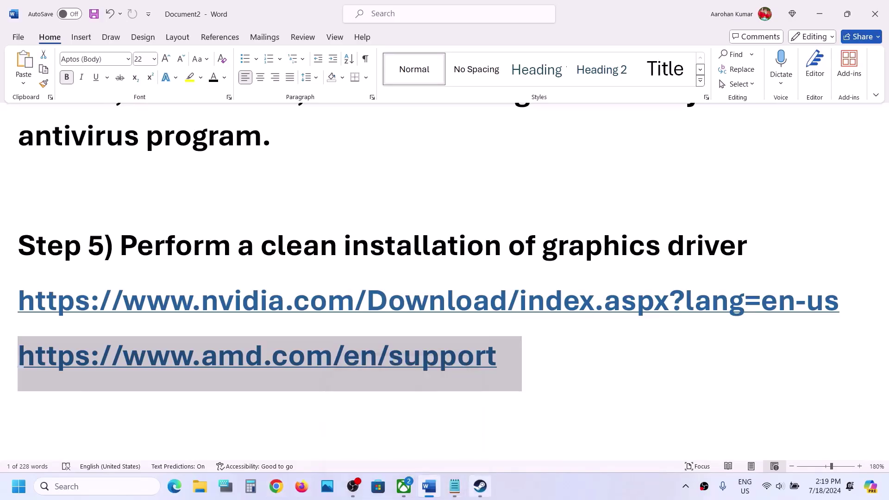
pyautogui.click(480, 486)
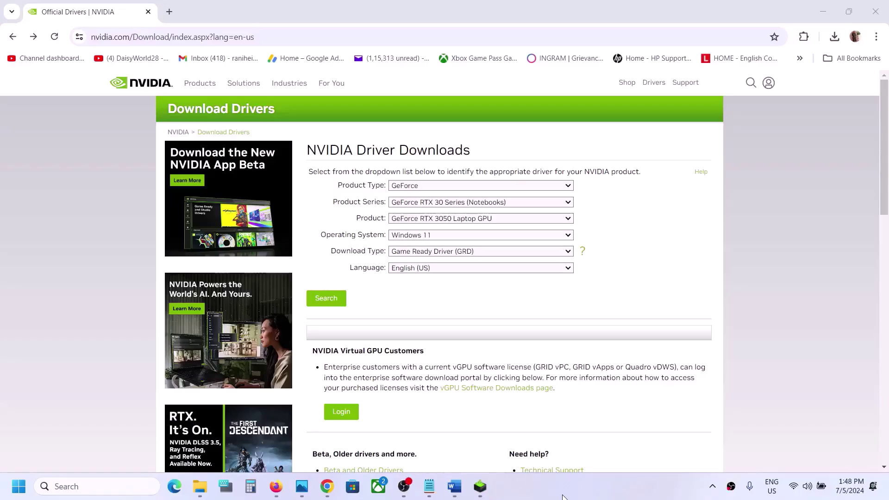
pyautogui.click(439, 187)
pyautogui.click(423, 198)
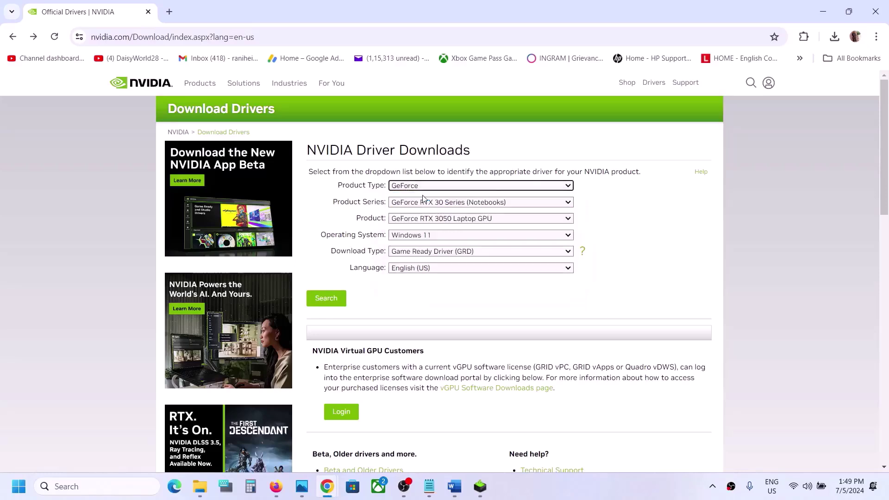
pyautogui.click(445, 204)
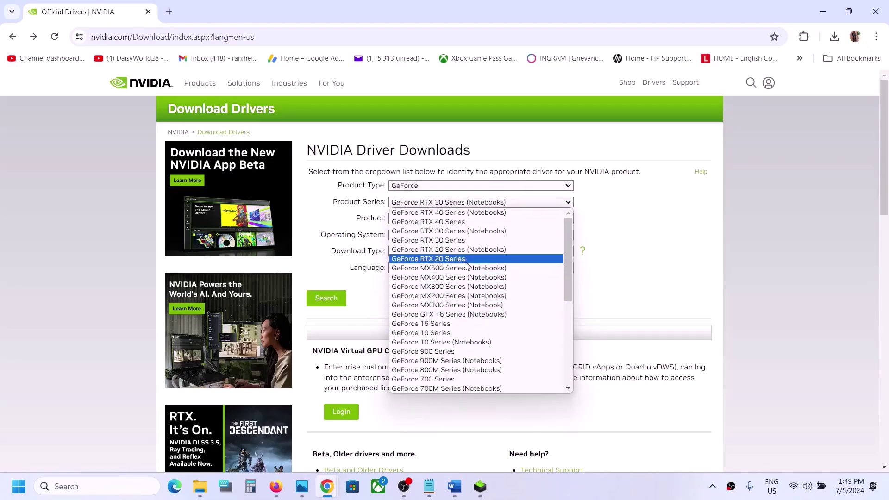
pyautogui.click(466, 232)
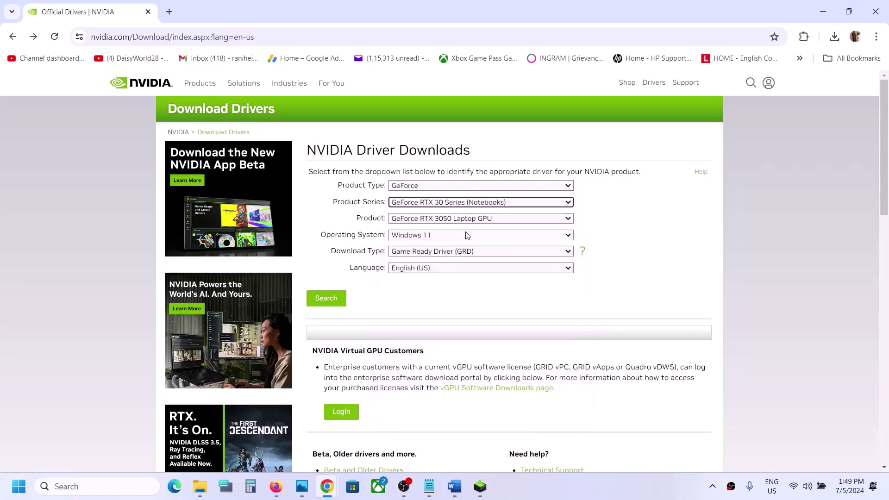
# - Set the driver search's product to GeForce RTX 3050 Laptop GPU and the operating system to Windows 11
pyautogui.click(489, 222)
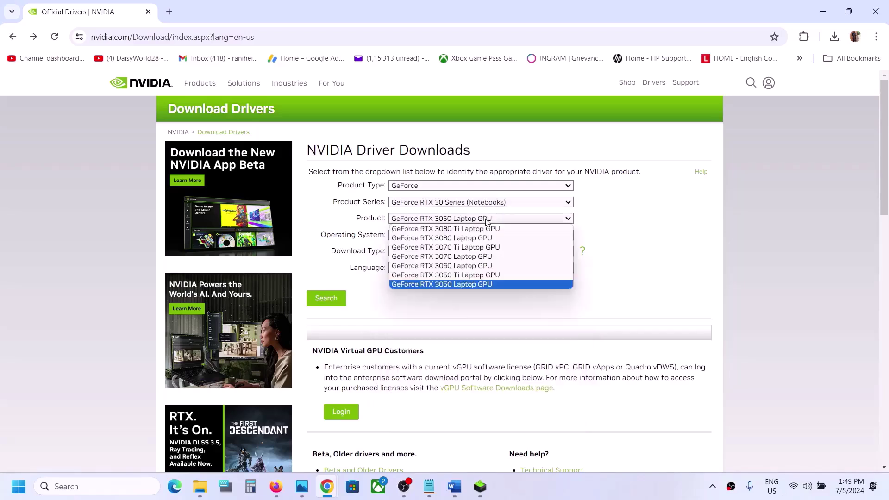
pyautogui.click(464, 285)
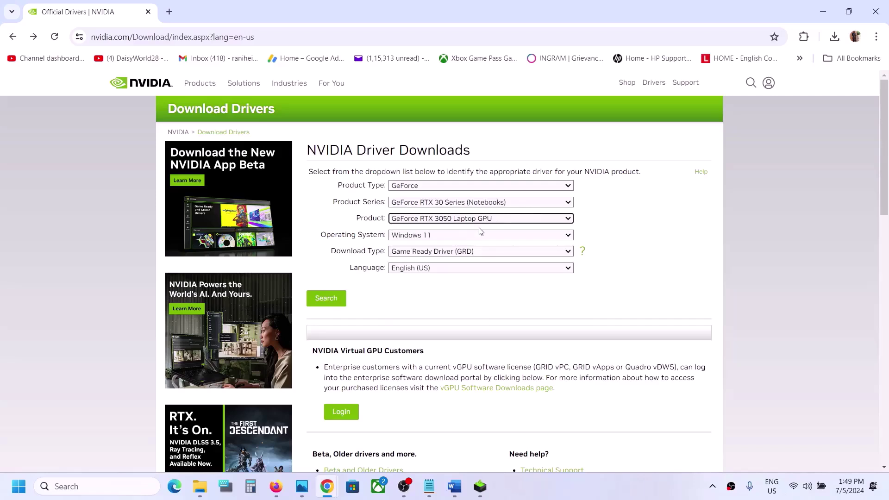
pyautogui.click(461, 239)
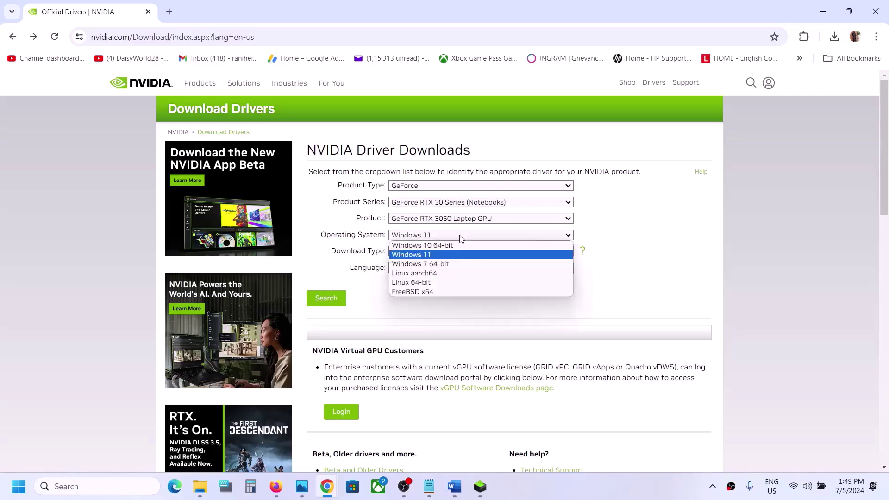
pyautogui.click(431, 257)
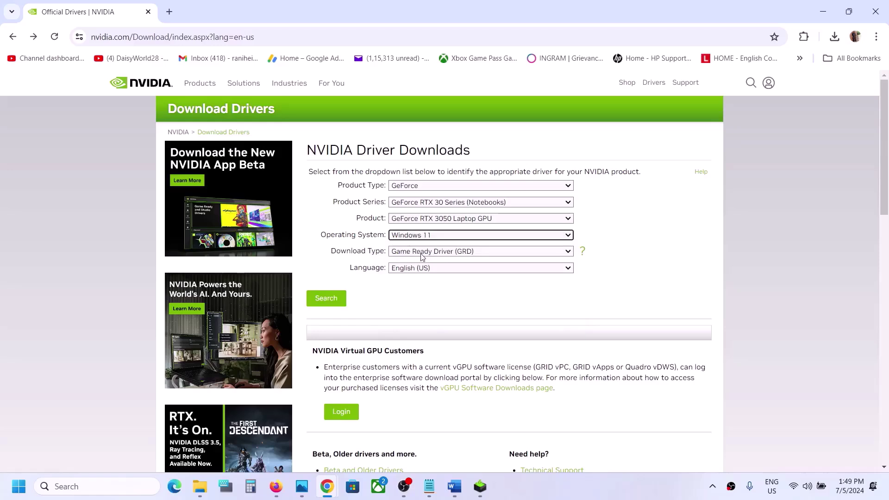
# - Search for the Game Ready Driver (GRD) in English (US) and download the resulting GeForce driver, version 556.12
pyautogui.click(422, 253)
pyautogui.click(422, 262)
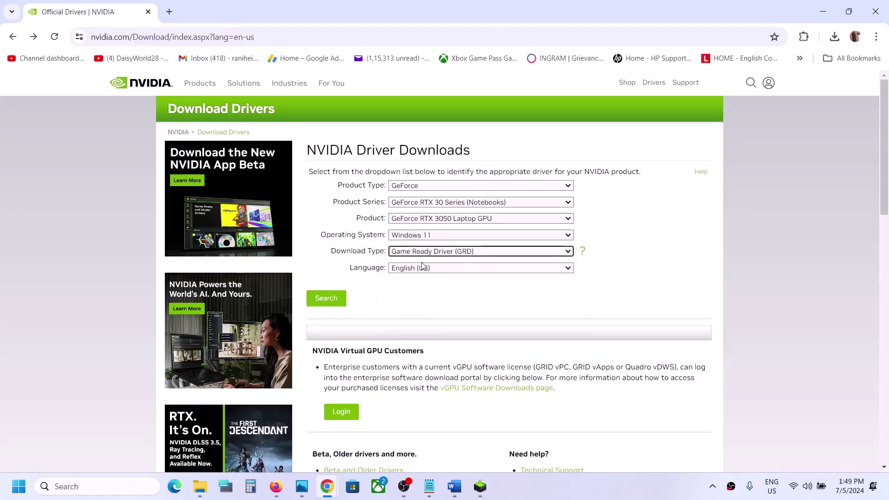
pyautogui.click(325, 303)
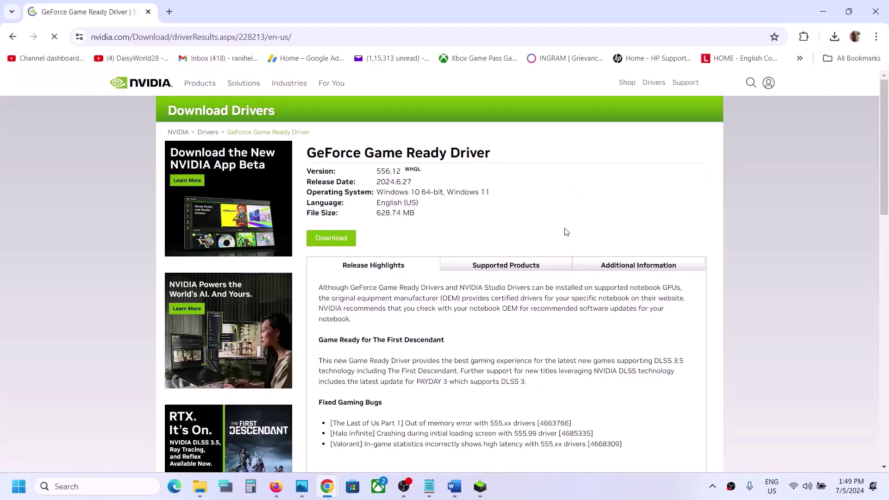
pyautogui.click(338, 245)
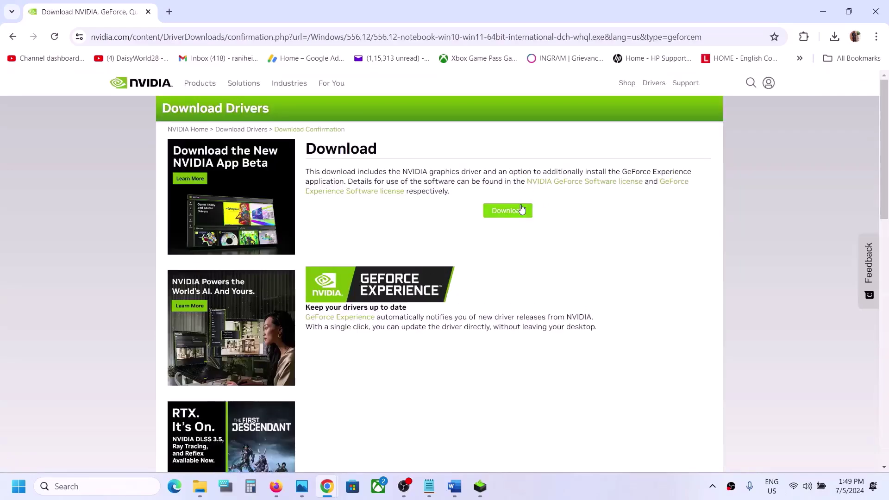
pyautogui.click(517, 213)
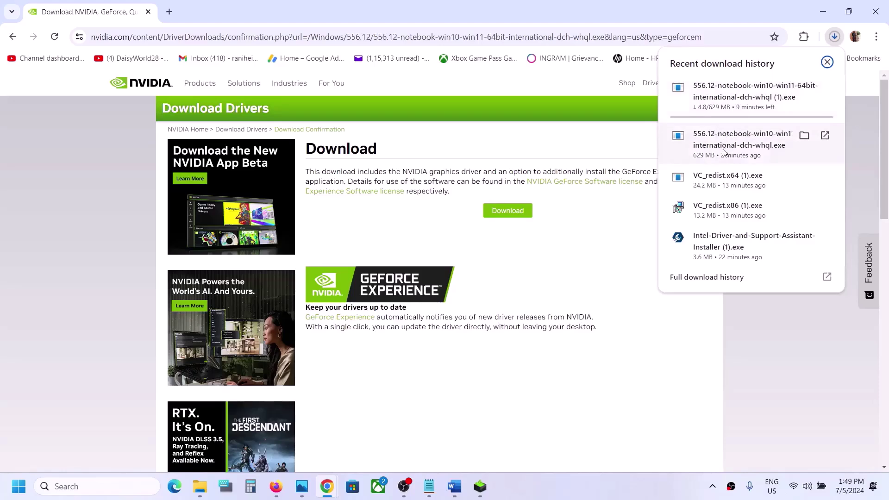
# - Start a Custom (Advanced) installation of the NVIDIA graphics driver and GeForce Experience in the NVIDIA Installer, with a clean installation enabled
pyautogui.click(481, 489)
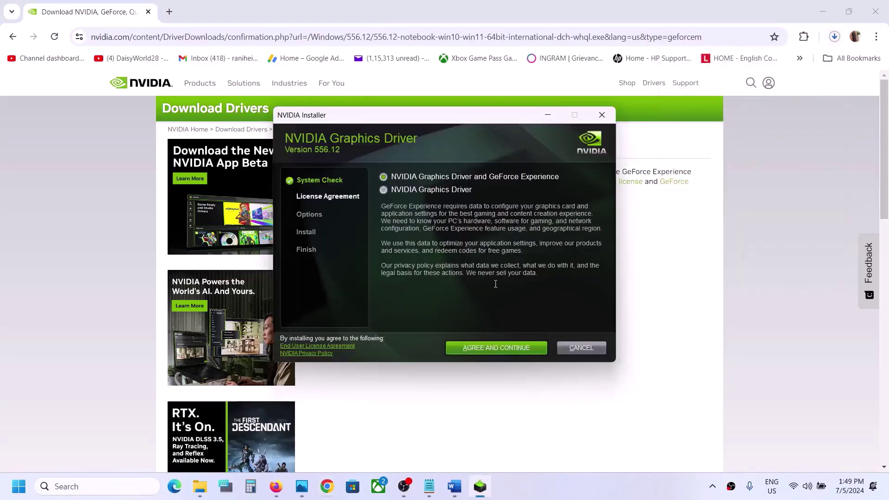
pyautogui.click(485, 348)
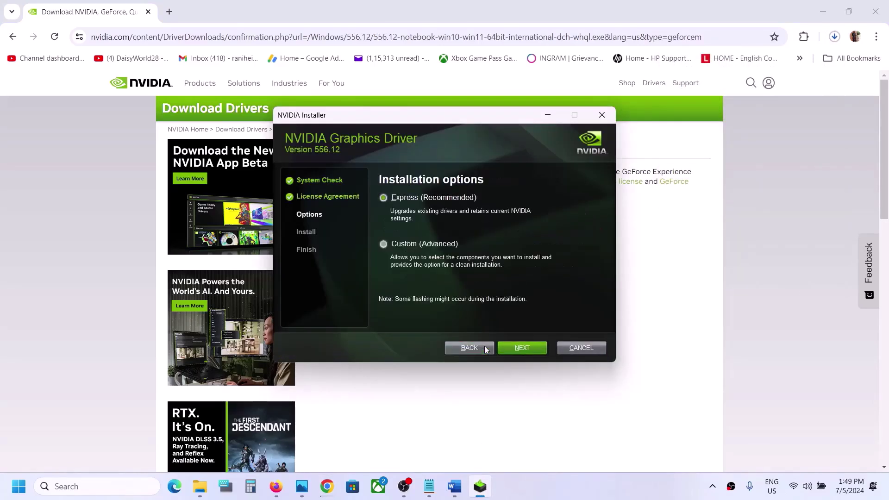
pyautogui.click(408, 244)
pyautogui.click(517, 352)
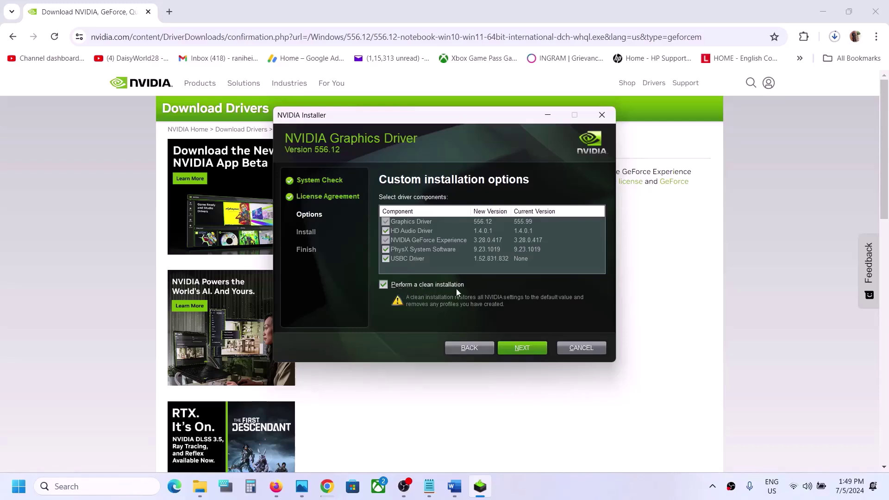
pyautogui.click(524, 348)
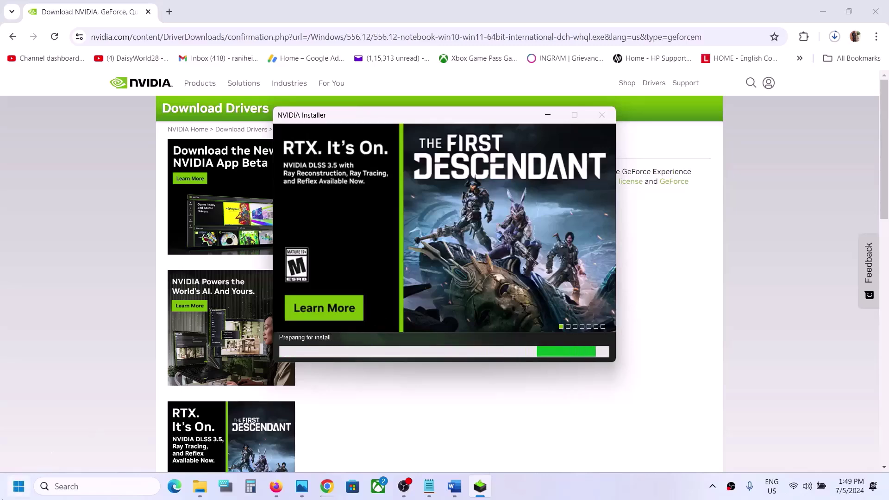
# - View the Windows power options for restarting the computer and close them again
pyautogui.click(19, 486)
pyautogui.click(336, 447)
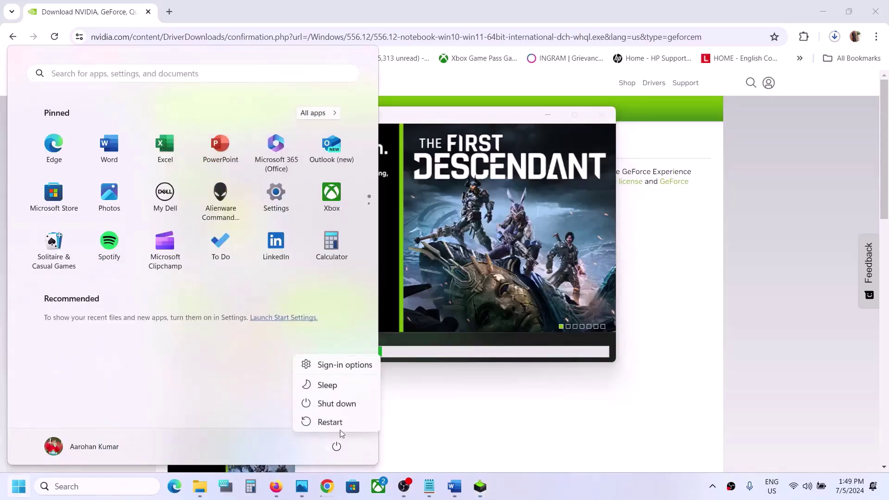
pyautogui.click(502, 320)
pyautogui.click(502, 320)
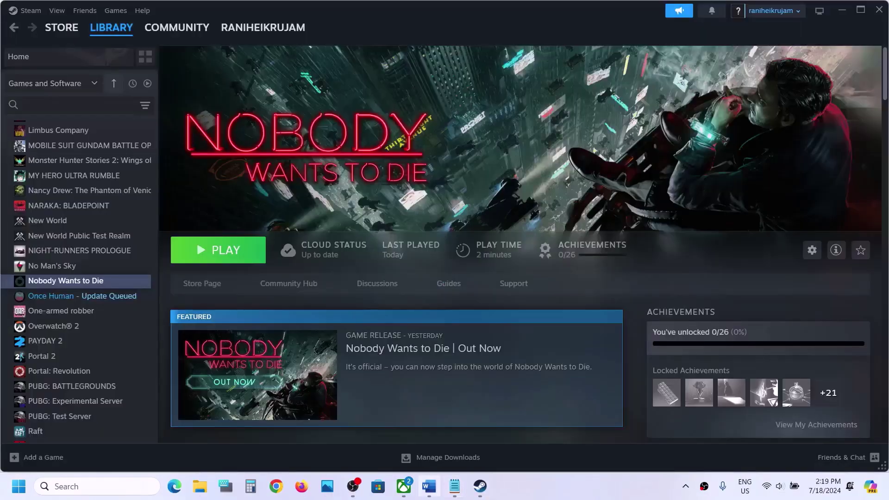
# - Switch to the Word document and read Step 6, highlighting "Delete the Config file"
pyautogui.click(429, 486)
pyautogui.scroll(-4, 440, 278)
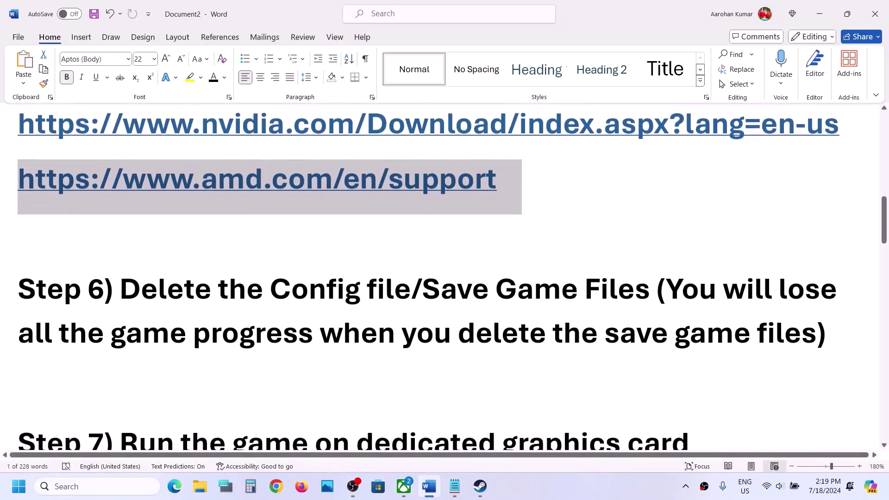
pyautogui.moveTo(120, 290); pyautogui.dragTo(411, 289)
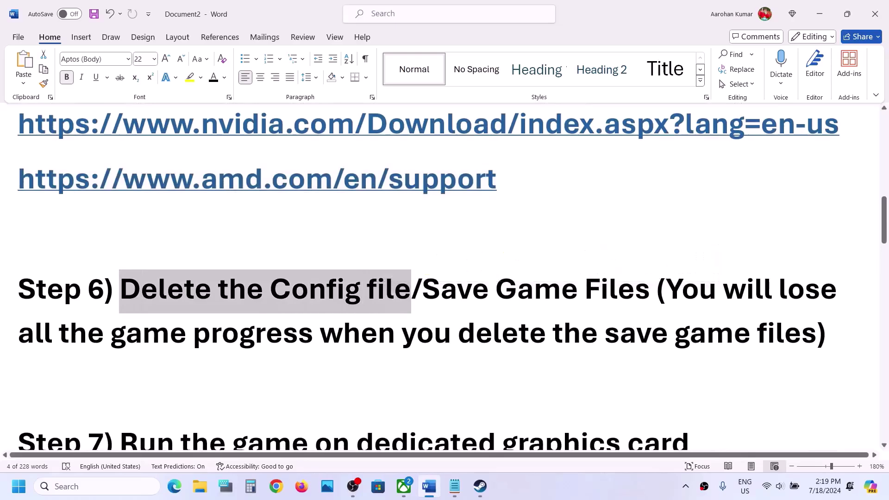
# - Switch to File Explorer and open the user's profile folder under C:\Users
pyautogui.click(200, 486)
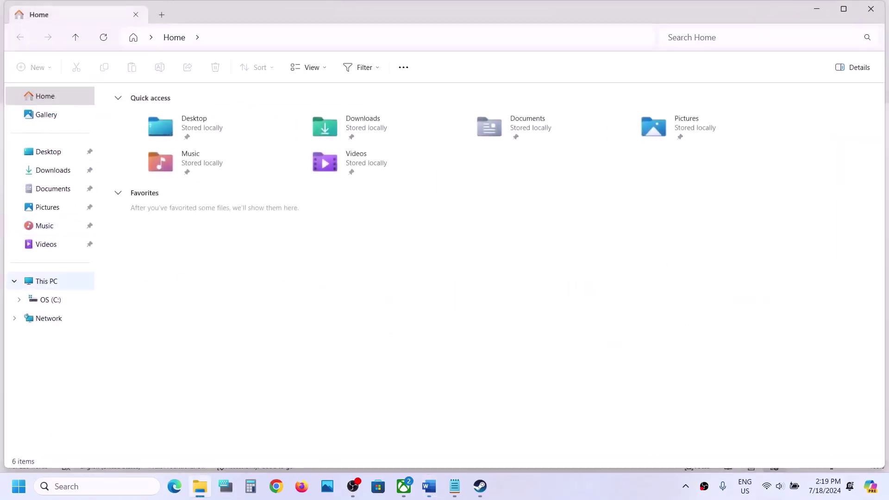
pyautogui.click(47, 281)
pyautogui.doubleClick(148, 114)
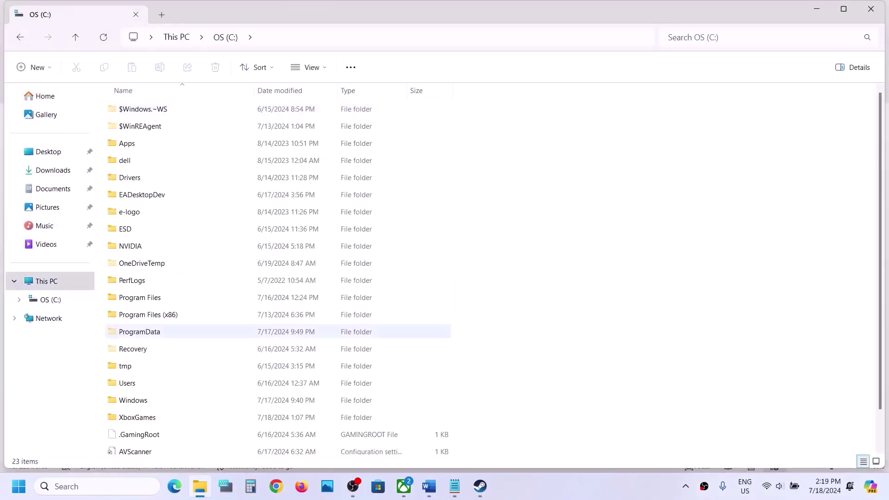
pyautogui.doubleClick(127, 384)
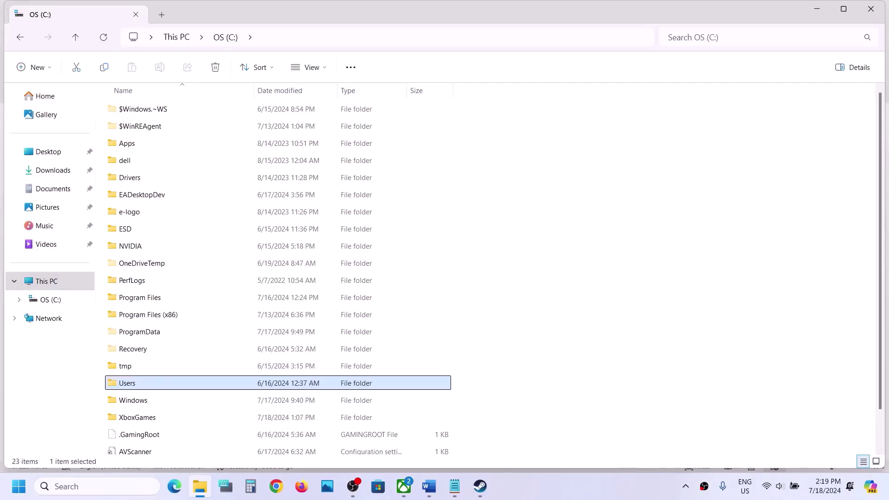
pyautogui.doubleClick(127, 109)
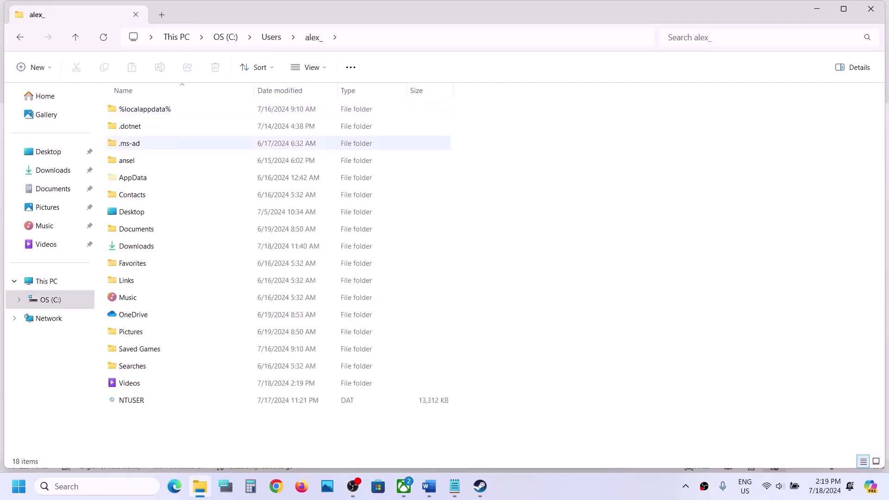
# - Check that File Explorer shows hidden items, so the AppData folder is accessible
pyautogui.click(133, 178)
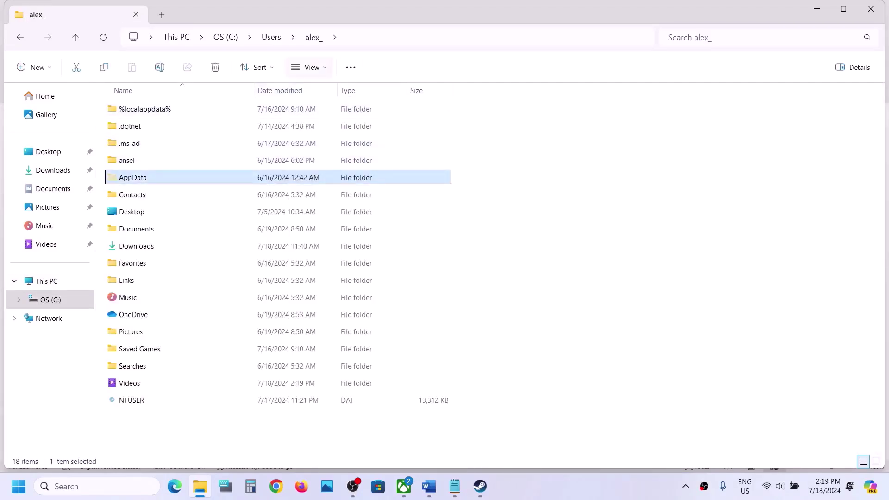
pyautogui.click(309, 68)
pyautogui.moveTo(306, 284)
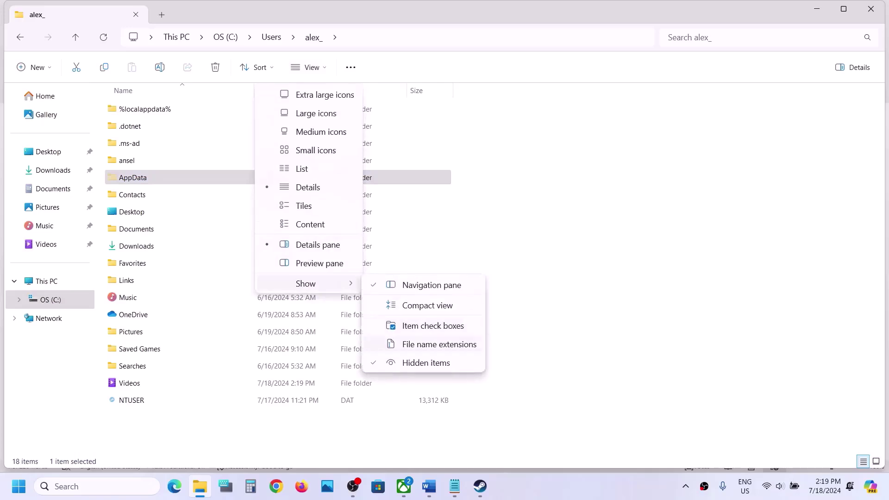
pyautogui.press('Escape')
pyautogui.press('Escape')
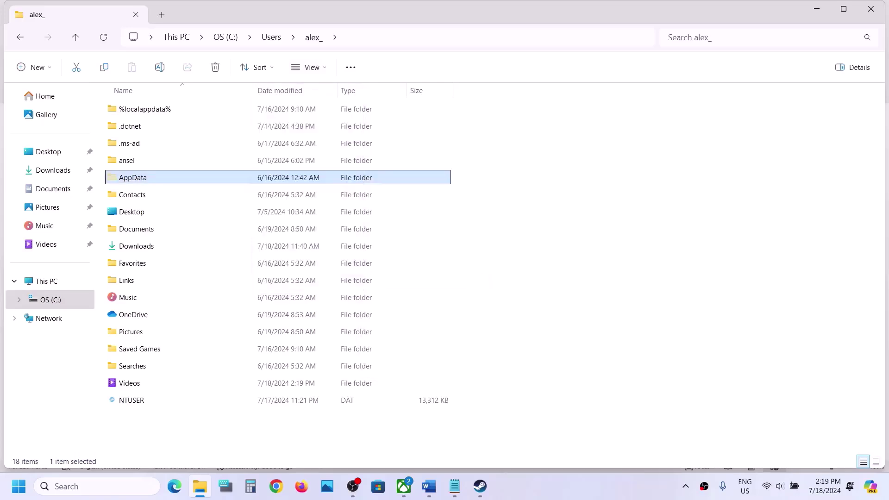
# - Open the game's save data folder at AppData\Local\detnoir\Saved
pyautogui.press('Return')
pyautogui.press('Down')
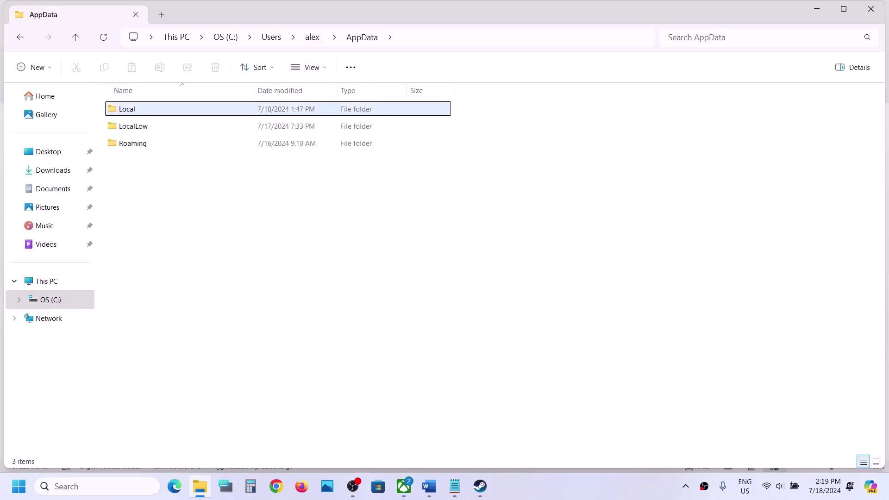
pyautogui.press('Return')
pyautogui.click(139, 177)
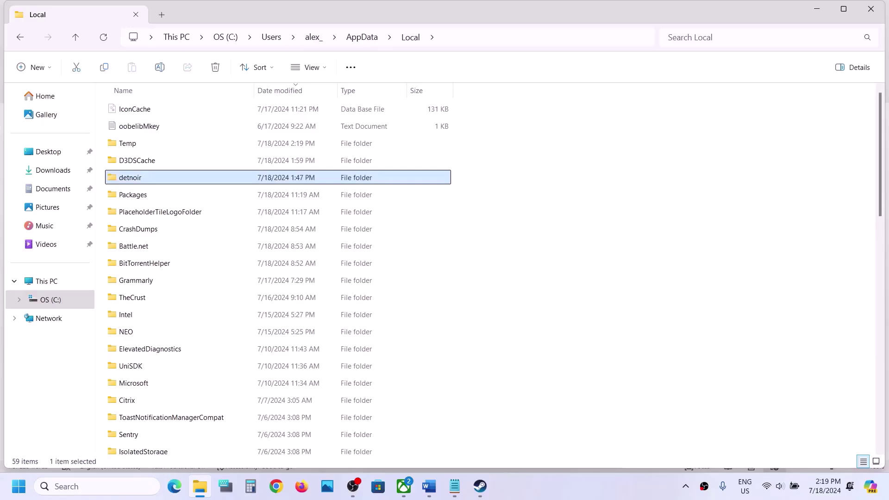
pyautogui.doubleClick(139, 178)
pyautogui.doubleClick(129, 109)
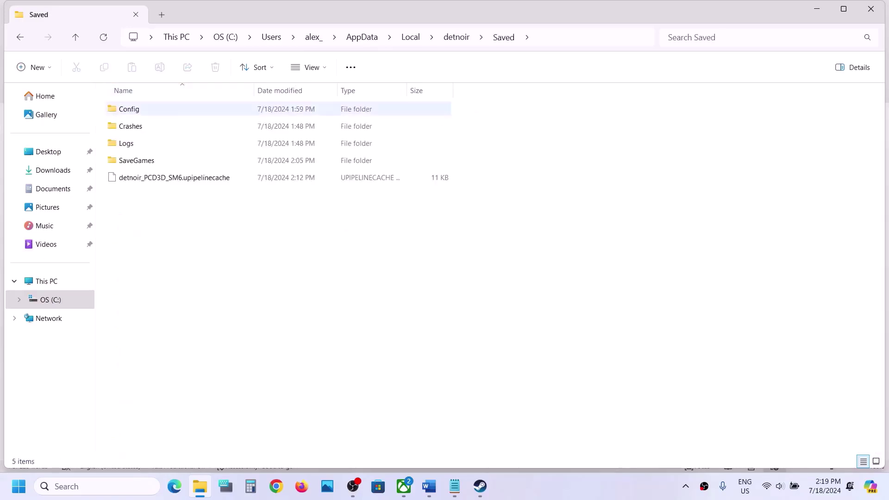
pyautogui.click(129, 109)
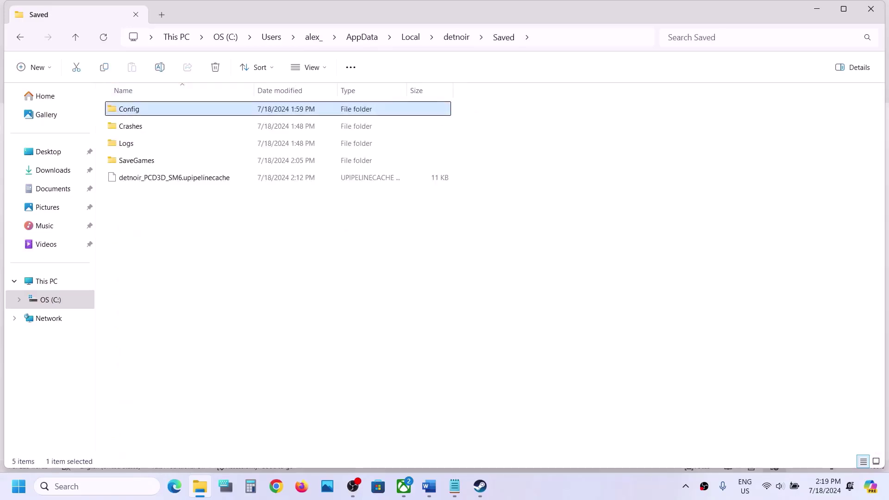
pyautogui.rightClick(158, 109)
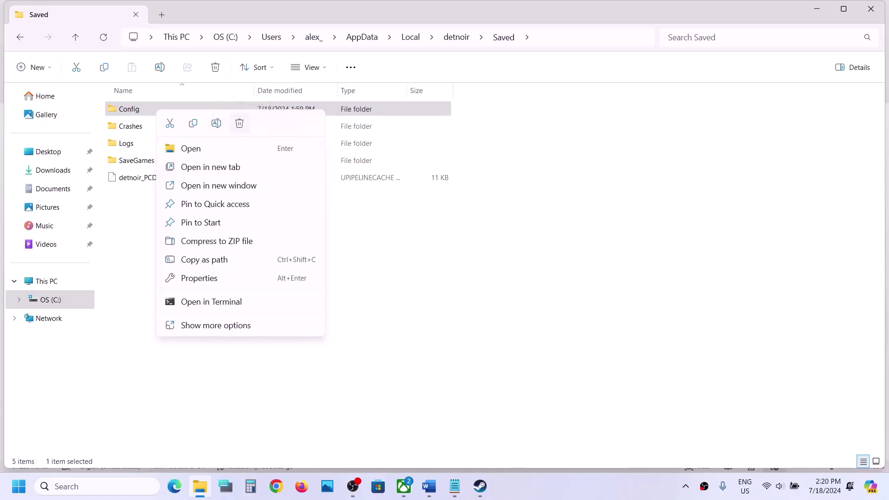
pyautogui.click(440, 278)
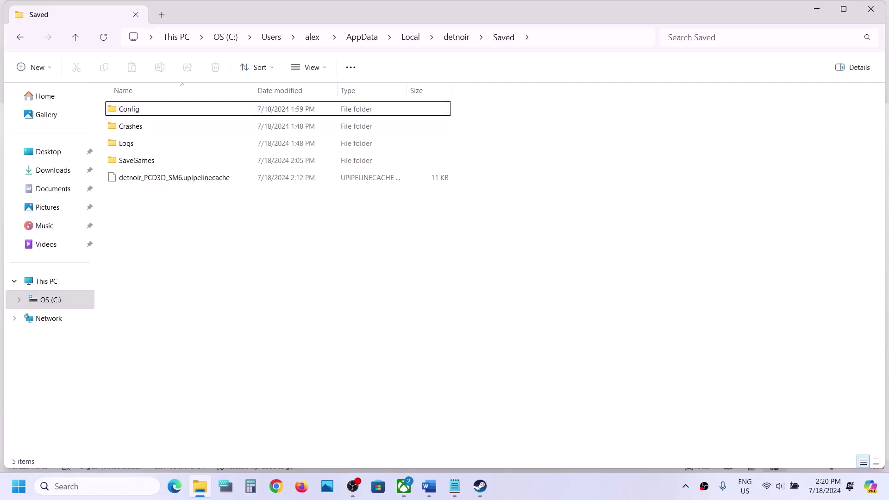
# - Read the Step 6 warning about losing game progress in the Word document and return to File Explorer
pyautogui.click(429, 487)
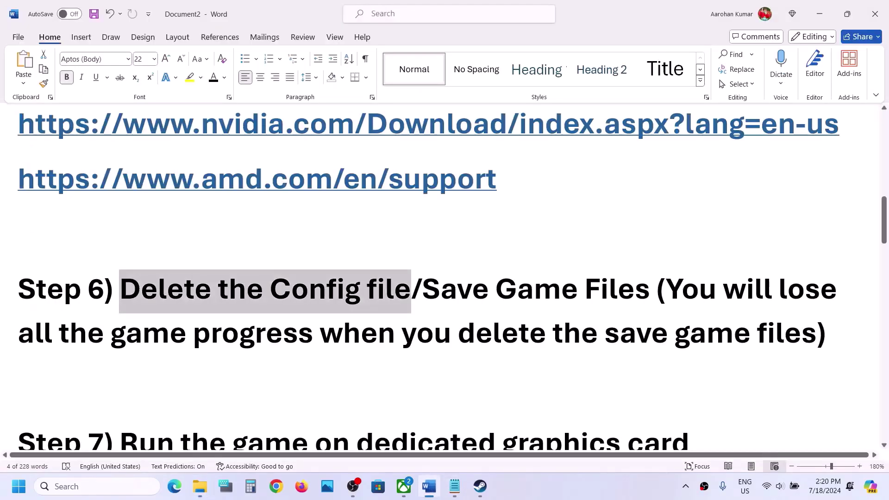
pyautogui.moveTo(422, 289); pyautogui.dragTo(318, 347)
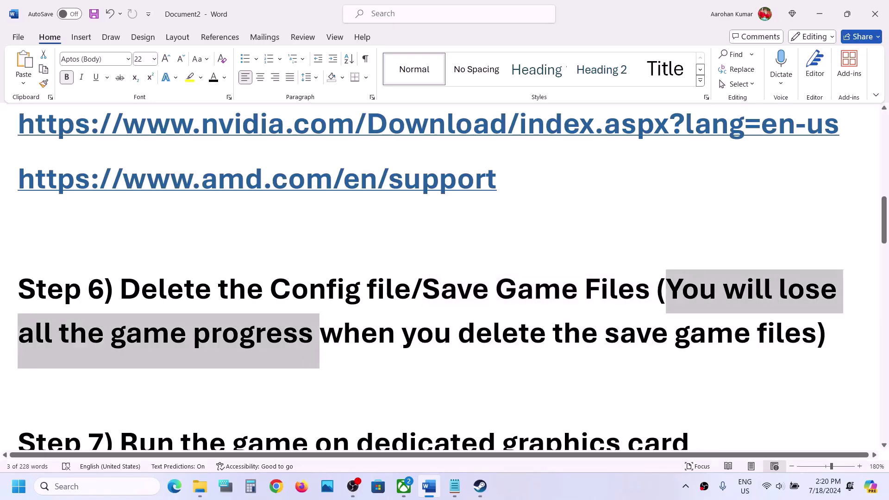
pyautogui.click(820, 14)
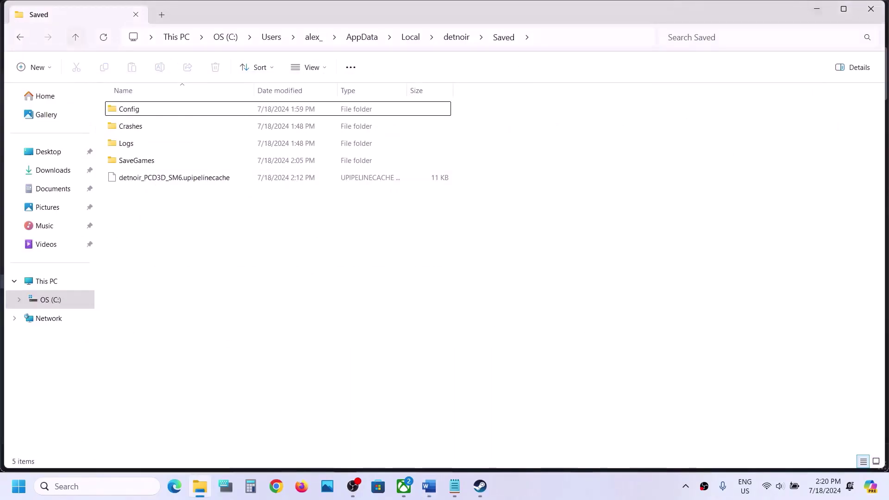
# - Delete the detnoir folder from AppData\Local and close File Explorer
pyautogui.hotkey('alt', 'Up')
pyautogui.hotkey('alt', 'Up')
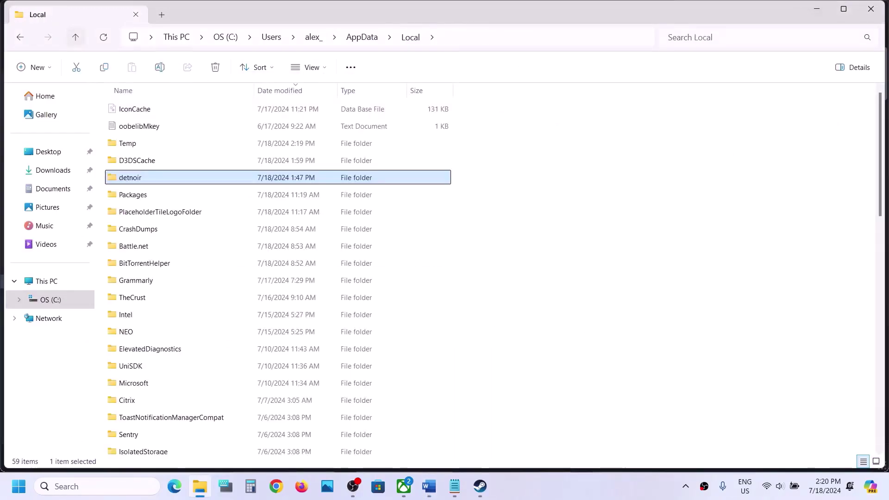
pyautogui.hotkey('alt', 'd')
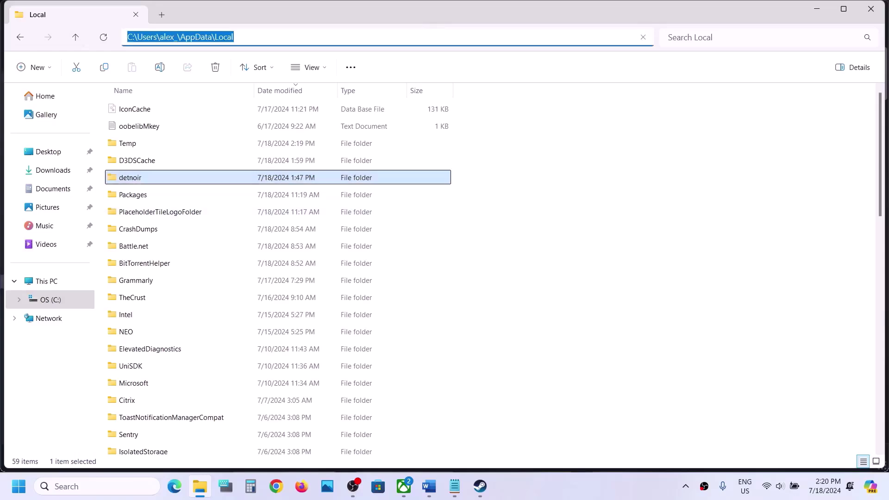
pyautogui.click(185, 178)
pyautogui.rightClick(144, 179)
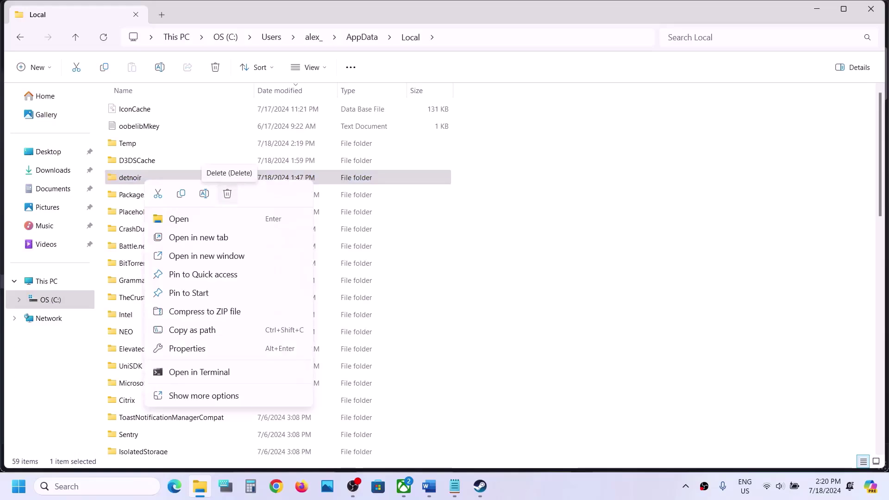
pyautogui.click(227, 193)
pyautogui.click(871, 9)
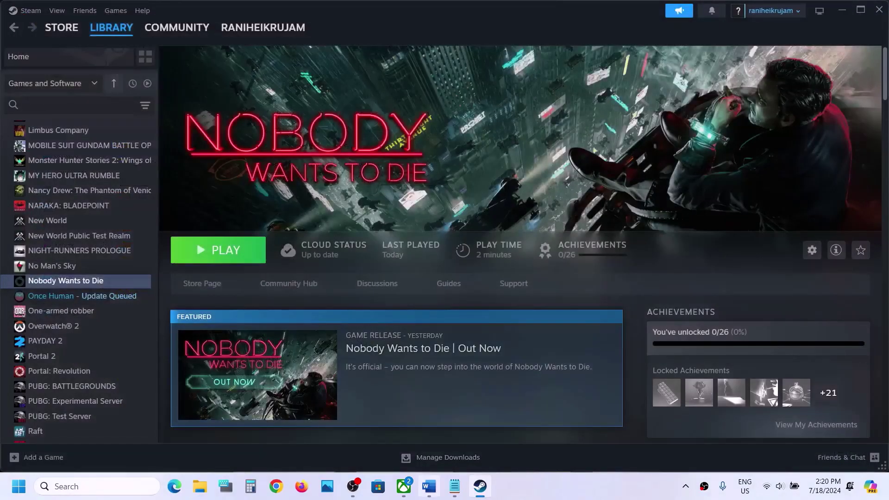
# - Go to Step 7 on the dedicated graphics card in the Word document and copy the word "graphics"
pyautogui.click(428, 487)
pyautogui.scroll(-5, 444, 278)
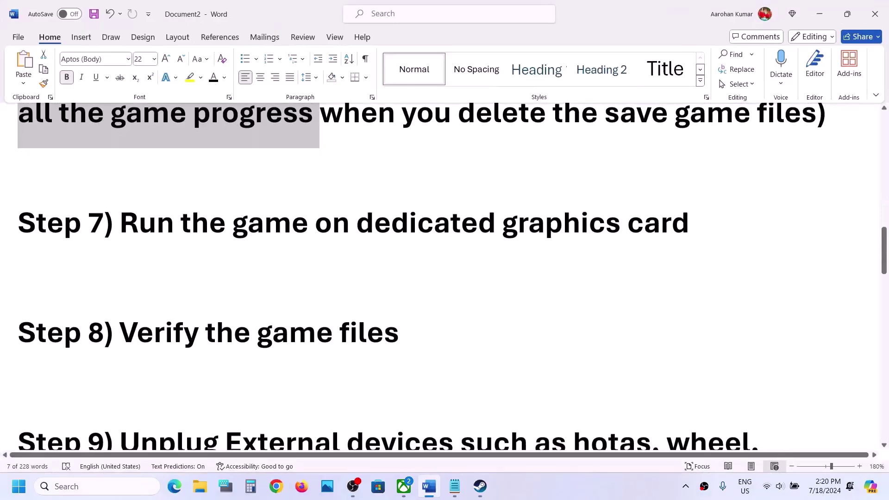
pyautogui.moveTo(122, 225); pyautogui.dragTo(550, 226)
pyautogui.doubleClick(564, 225)
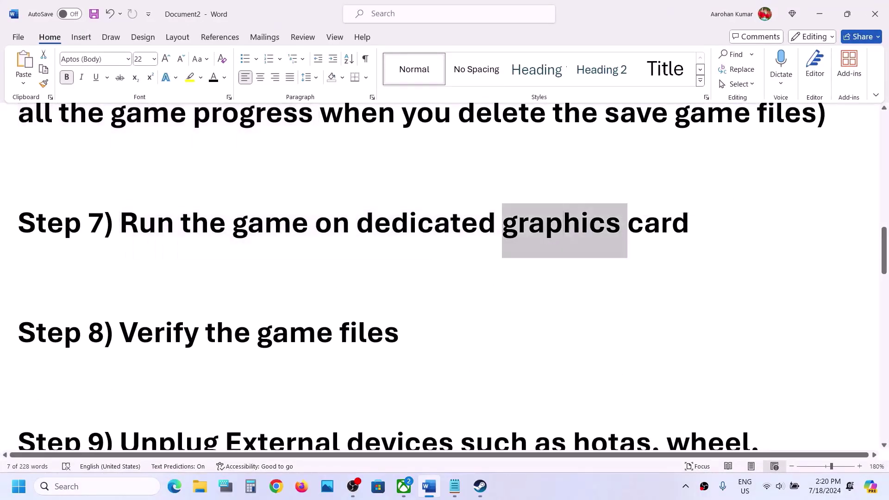
pyautogui.click(563, 225)
pyautogui.doubleClick(563, 225)
pyautogui.hotkey('ctrl', 'c')
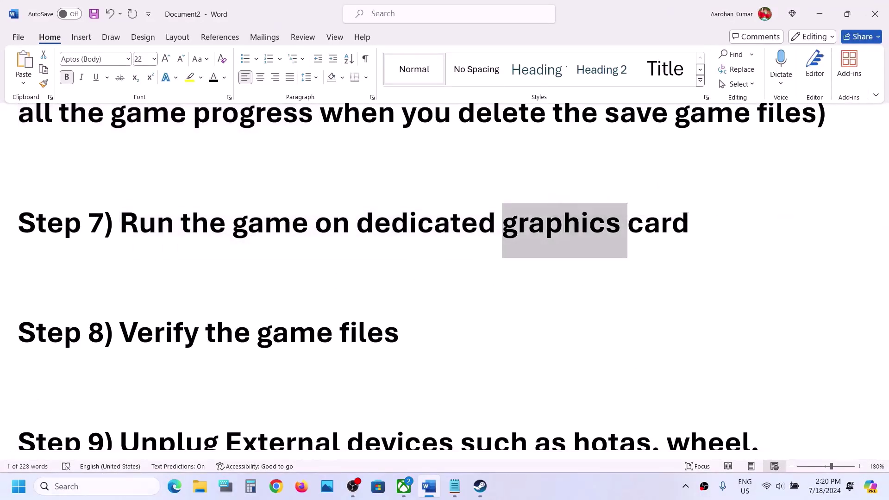
# - Find and open the Windows Graphics settings by searching with the copied word "graphics"
pyautogui.press('super')
pyautogui.hotkey('ctrl', 'v')
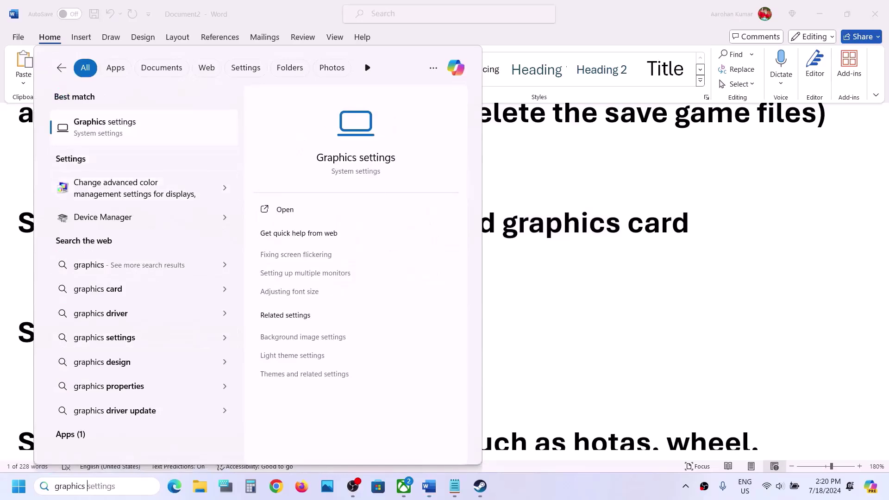
pyautogui.press('Return')
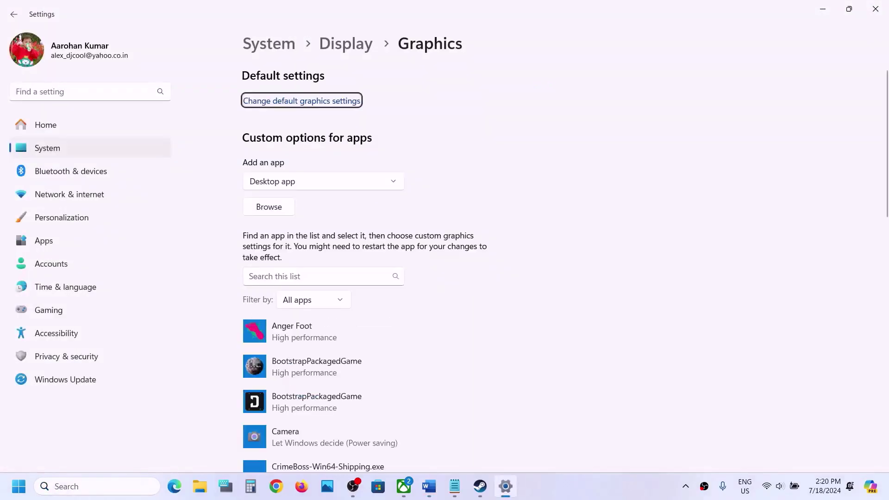
# - Add the detnoir application from Steam's steamapps\common\Nobody Wants to Die folder to the custom graphics app list
pyautogui.click(269, 207)
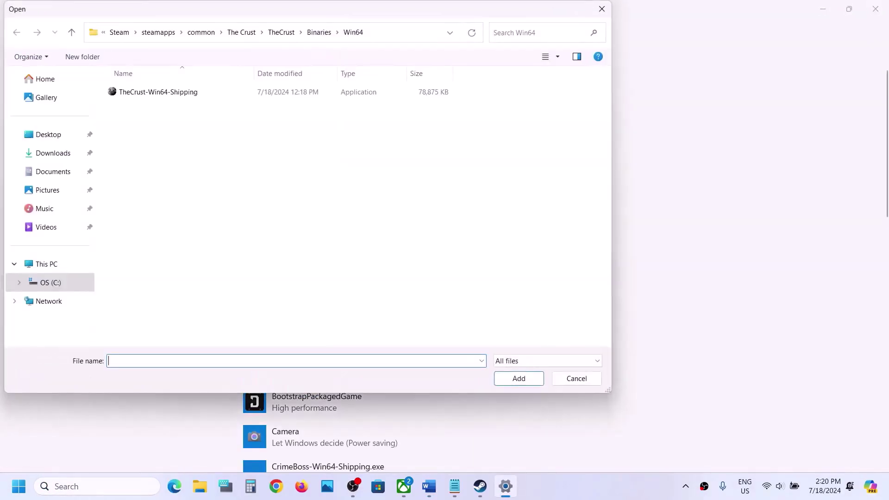
pyautogui.click(201, 32)
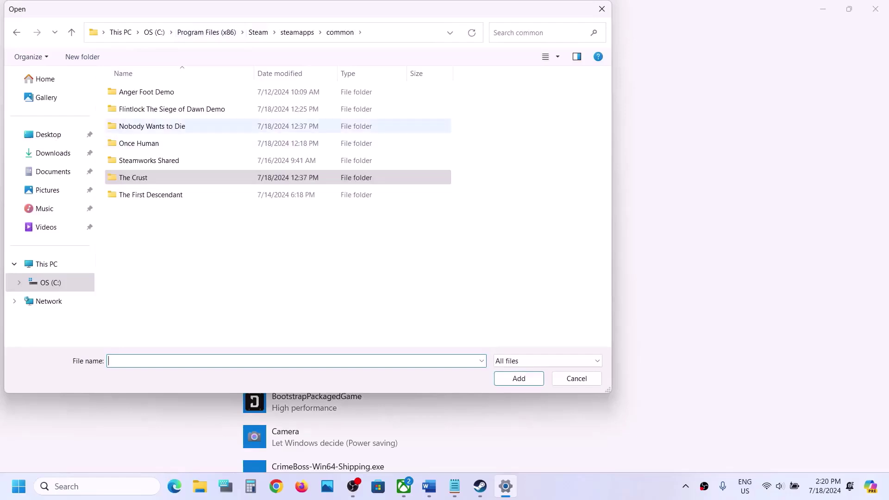
pyautogui.click(152, 126)
pyautogui.doubleClick(152, 126)
pyautogui.click(152, 126)
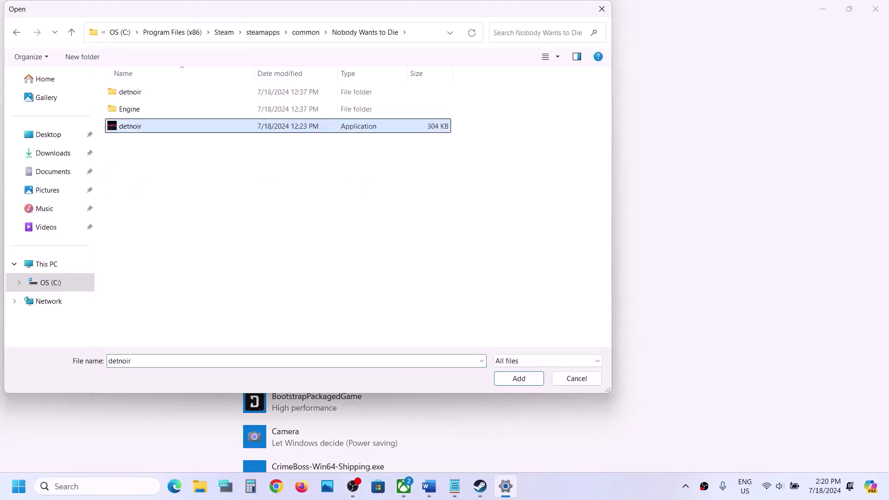
pyautogui.press('Return')
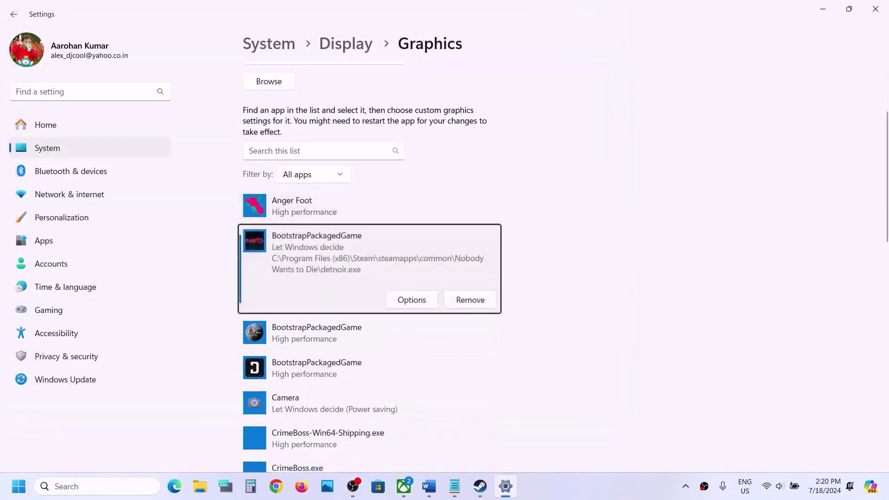
# - Set the graphics preference of the added detnoir.exe to High performance and save it
pyautogui.click(411, 300)
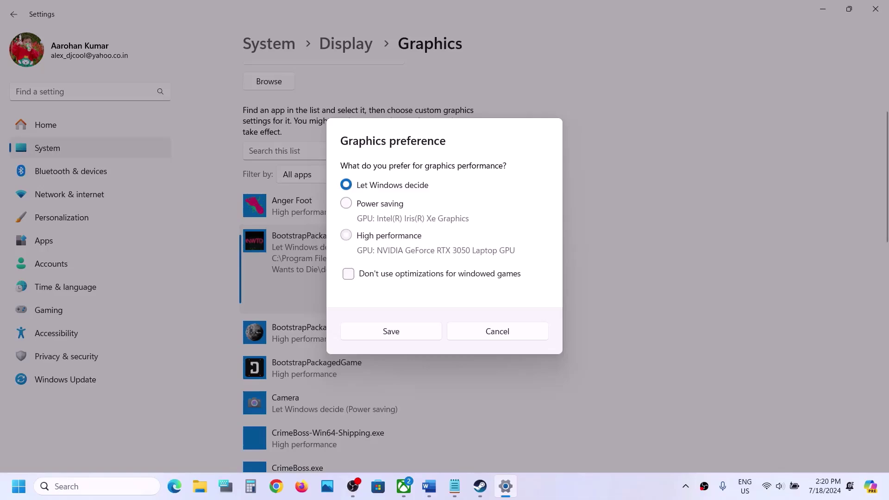
pyautogui.click(346, 235)
pyautogui.click(391, 332)
# - Add detnoir-Win64-Shipping from the game's detnoir\Binaries\Win64 folder to the custom graphics app list
pyautogui.scroll(3, 391, 325)
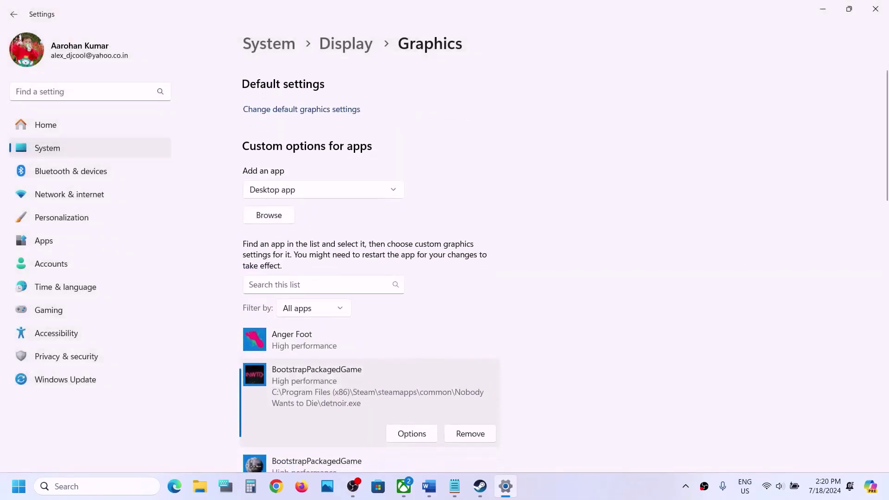
pyautogui.click(268, 216)
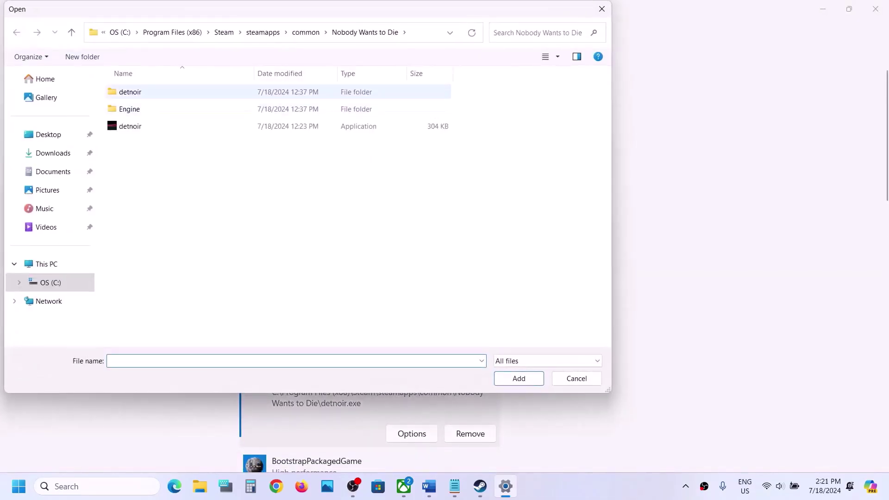
pyautogui.doubleClick(131, 92)
pyautogui.click(131, 91)
pyautogui.doubleClick(131, 91)
pyautogui.doubleClick(131, 92)
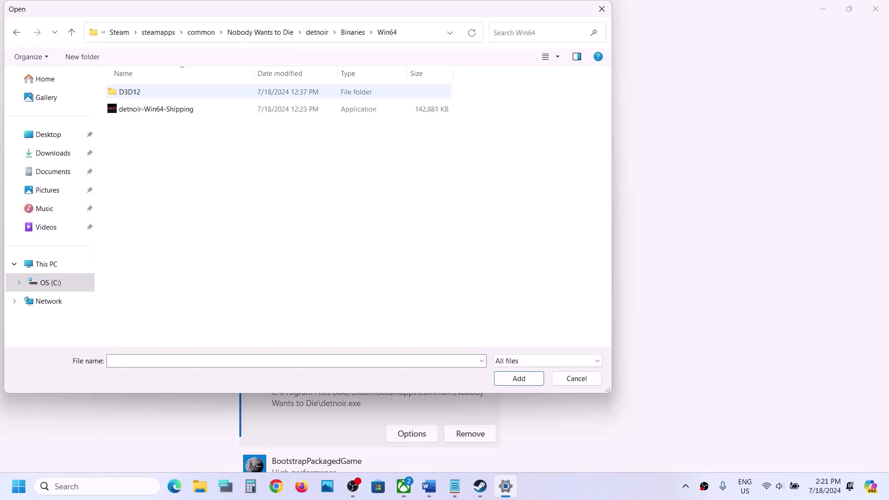
pyautogui.click(156, 109)
pyautogui.click(519, 379)
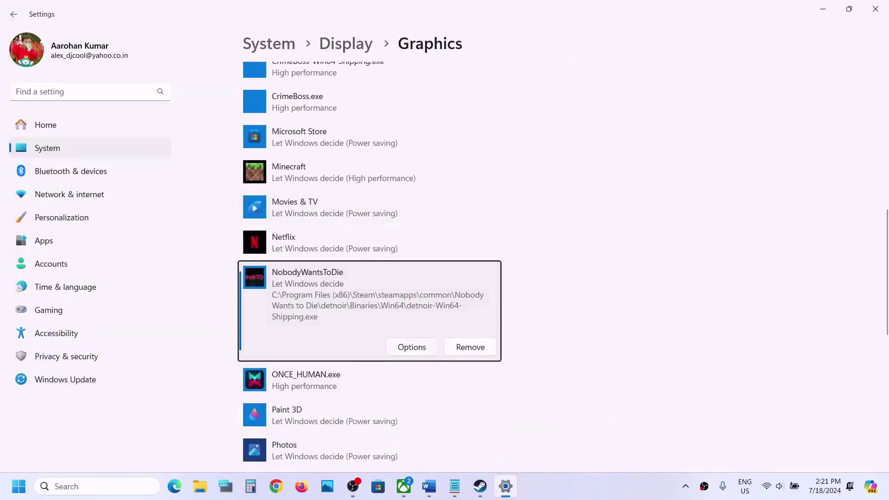
# - Set the NobodyWantsToDie entry's graphics preference to High performance, save it and close Settings
pyautogui.click(412, 350)
pyautogui.click(346, 235)
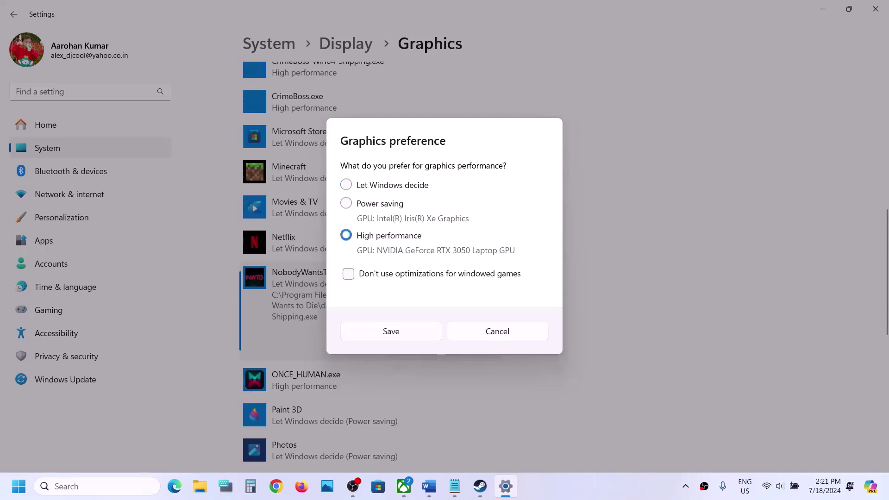
pyautogui.click(391, 331)
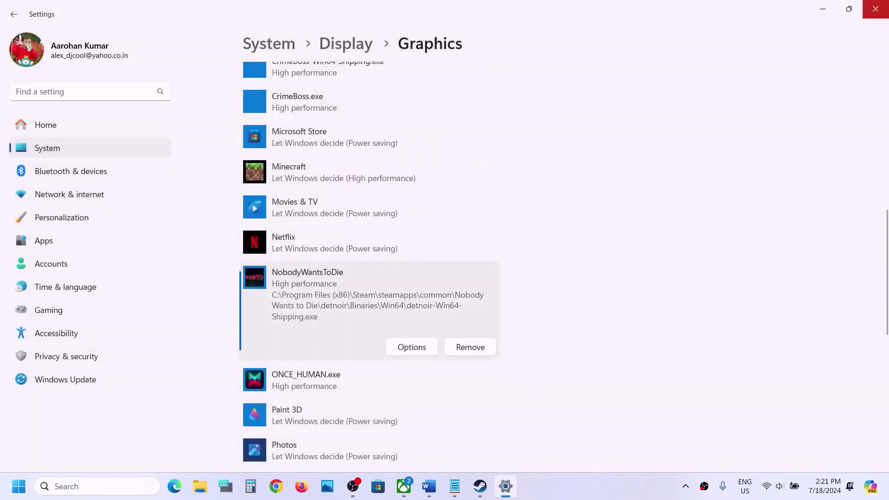
# - Following Step 8 in the Word document, switch to Steam and verify the integrity of the Nobody Wants to Die game files
pyautogui.scroll(-3, 445, 278)
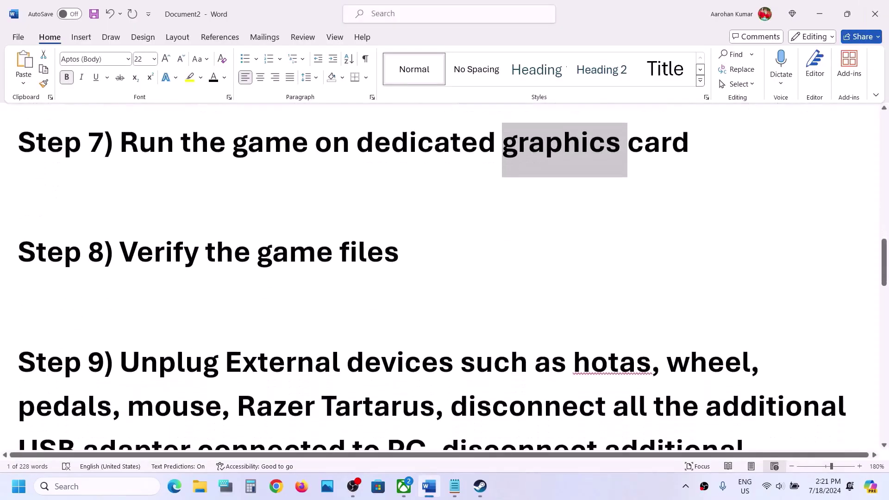
pyautogui.moveTo(120, 243); pyautogui.dragTo(366, 242)
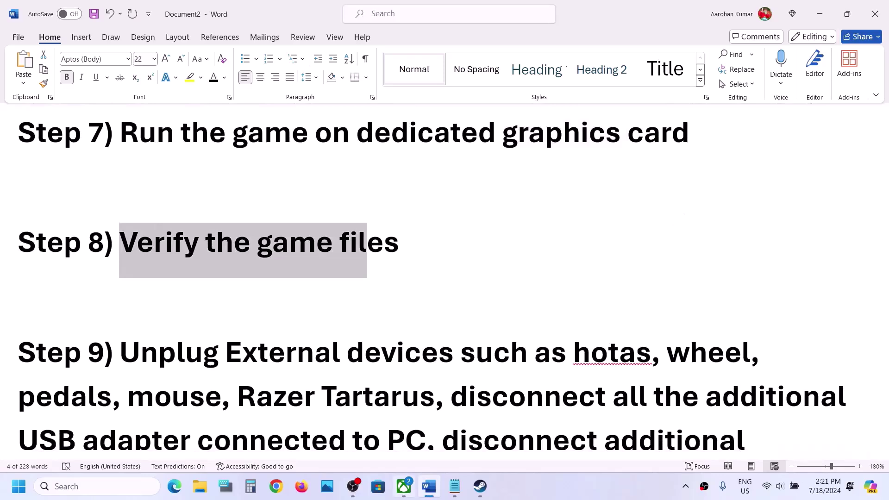
pyautogui.click(481, 486)
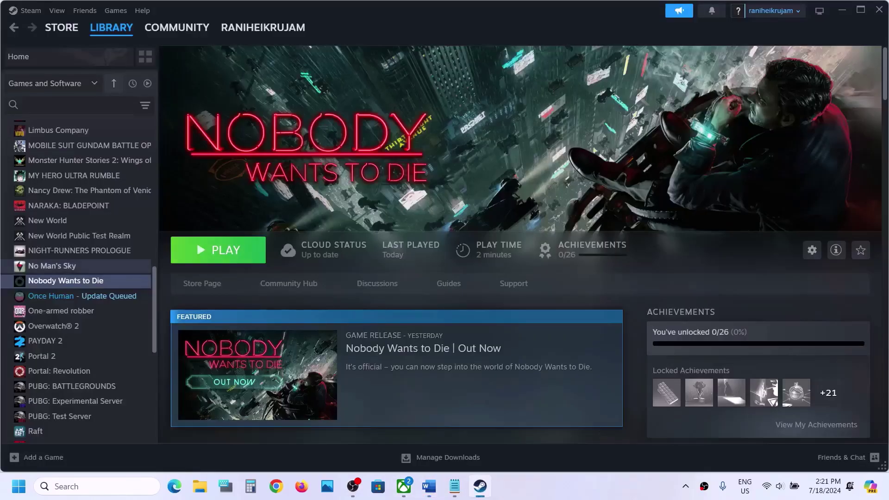
pyautogui.rightClick(91, 280)
pyautogui.moveTo(123, 350)
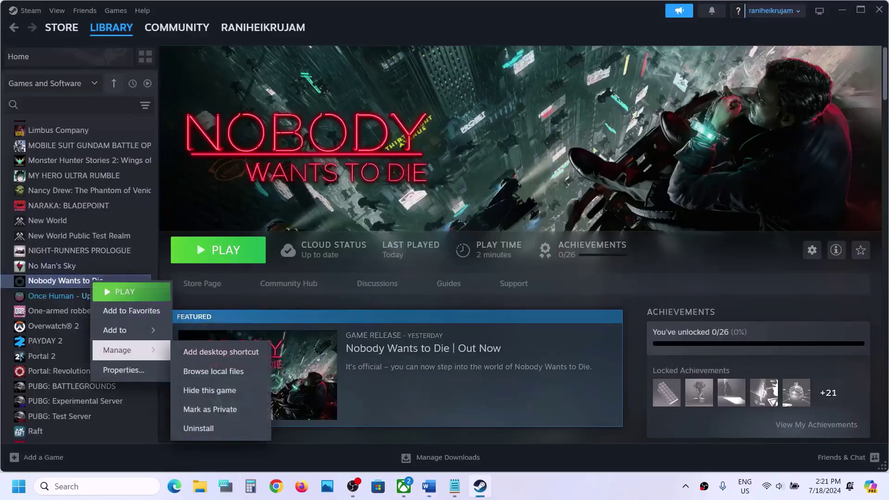
pyautogui.click(123, 370)
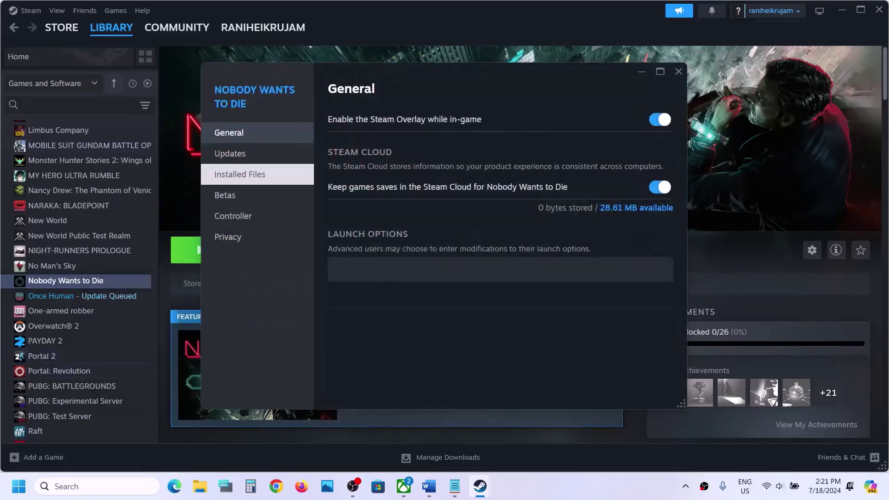
pyautogui.click(239, 174)
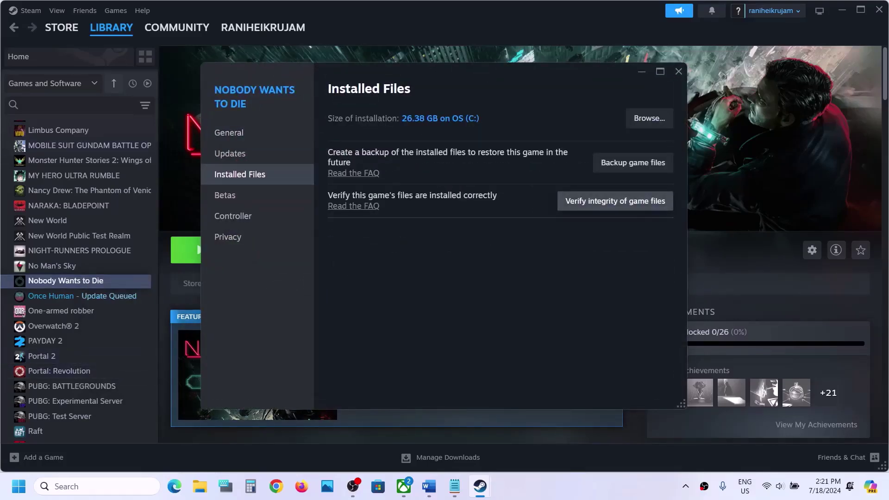
pyautogui.click(615, 201)
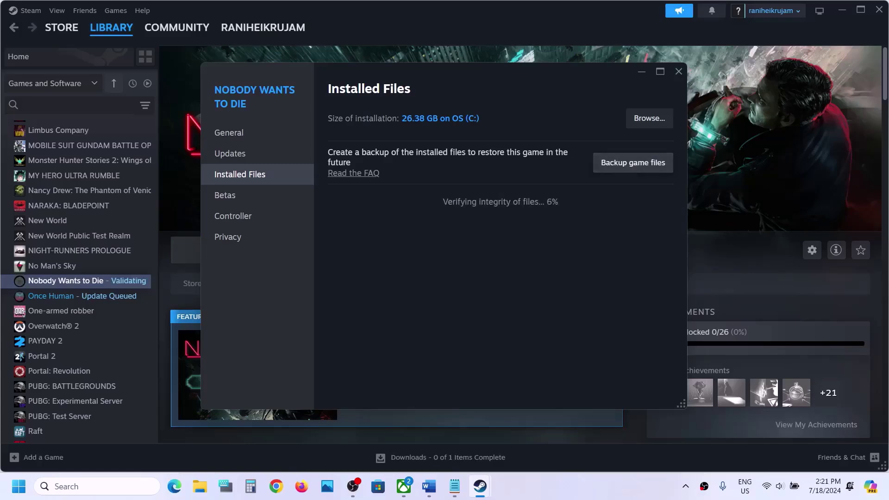
# - Return to the Word document and read Step 9 on unplugging external devices, closing third-party services and disabling overlays
pyautogui.click(429, 486)
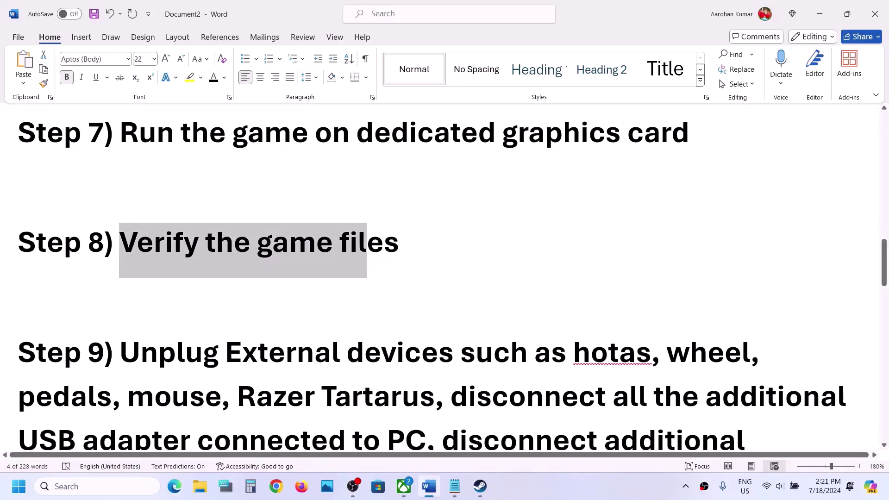
pyautogui.scroll(-3, 431, 278)
pyautogui.moveTo(119, 220); pyautogui.dragTo(426, 306)
pyautogui.scroll(-6, 434, 276)
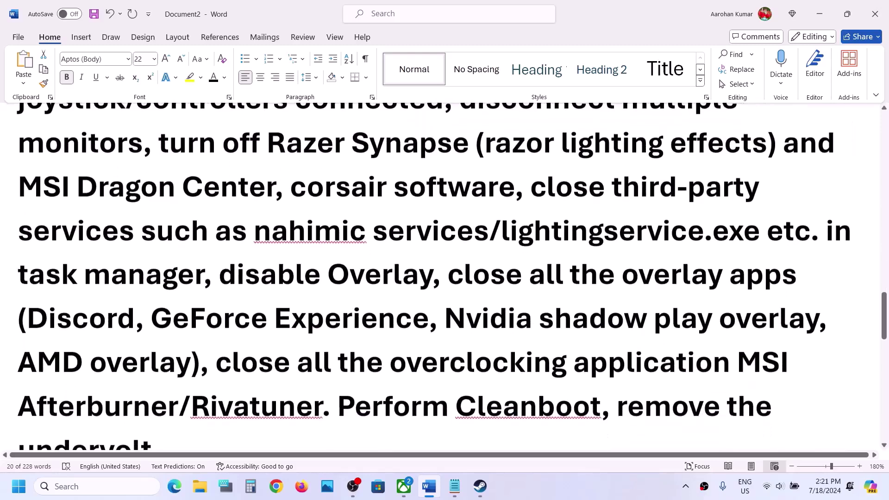
pyautogui.scroll(2, 434, 276)
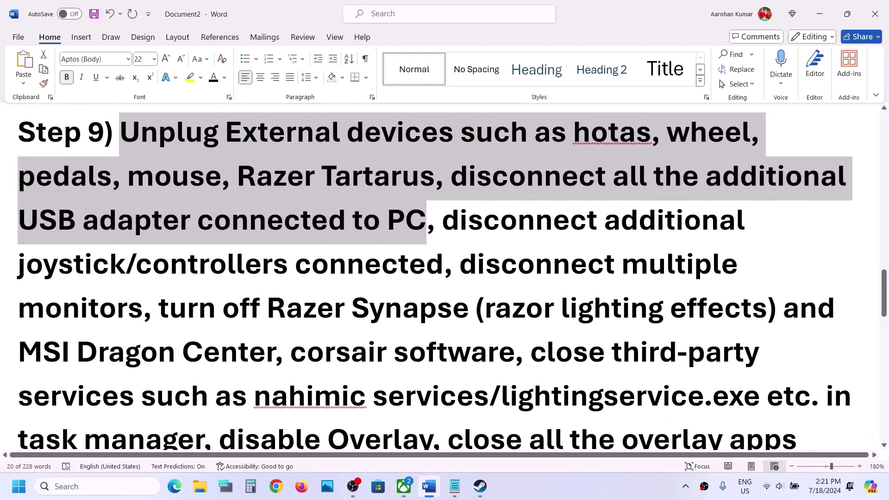
pyautogui.moveTo(426, 220); pyautogui.dragTo(143, 308)
pyautogui.scroll(-2, 143, 308)
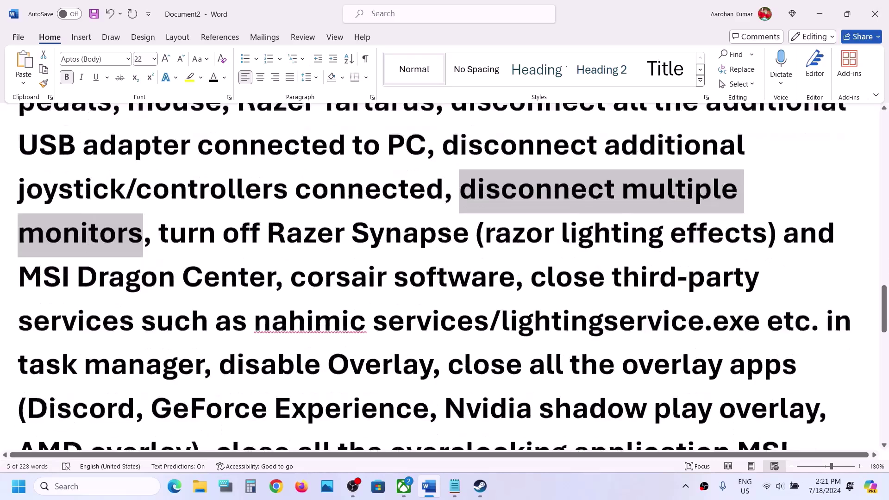
pyautogui.scroll(-1, 452, 276)
pyautogui.moveTo(159, 176); pyautogui.dragTo(204, 308)
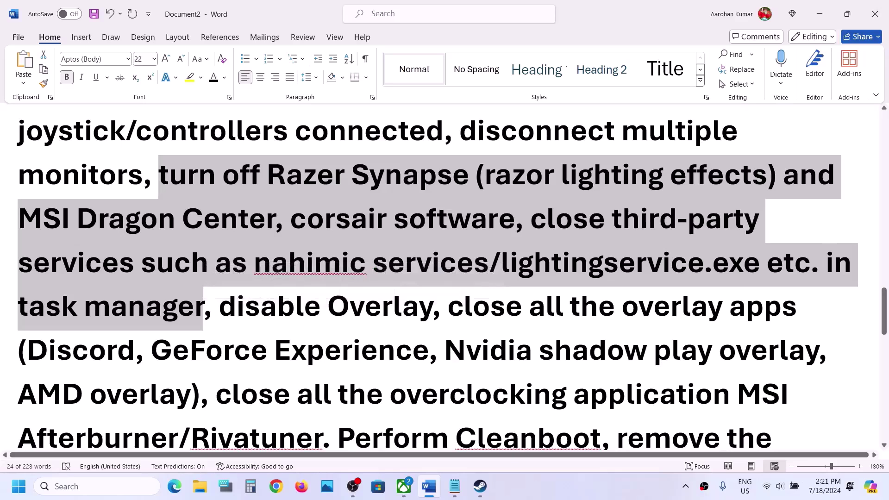
pyautogui.moveTo(220, 308); pyautogui.dragTo(365, 308)
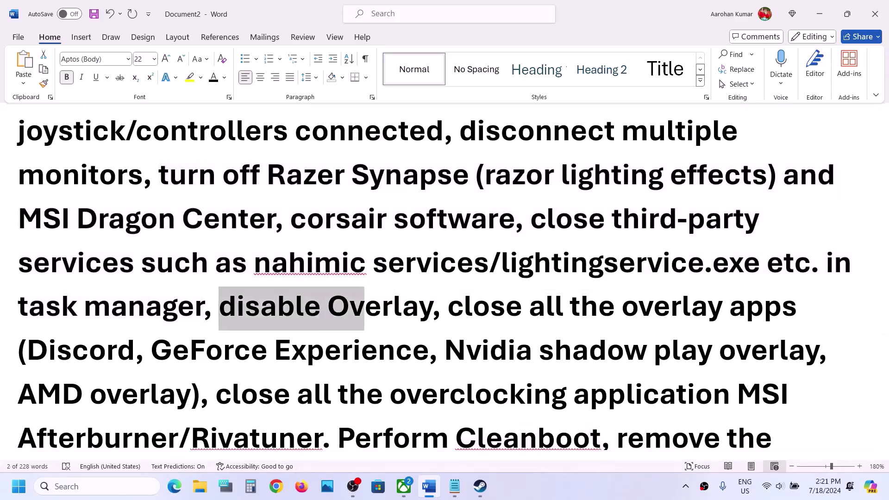
# - Switch to Steam, turn off the in-game Steam Overlay in the properties of Nobody Wants to Die and close them
pyautogui.click(481, 486)
pyautogui.click(442, 440)
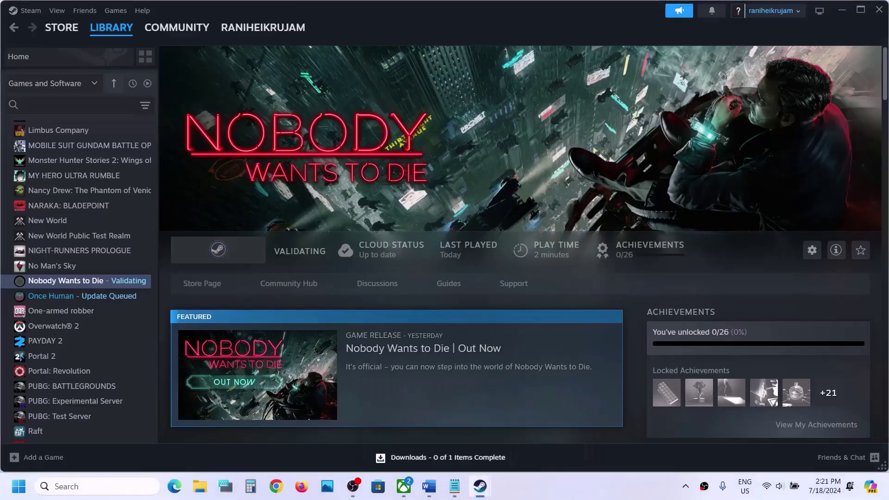
pyautogui.rightClick(134, 283)
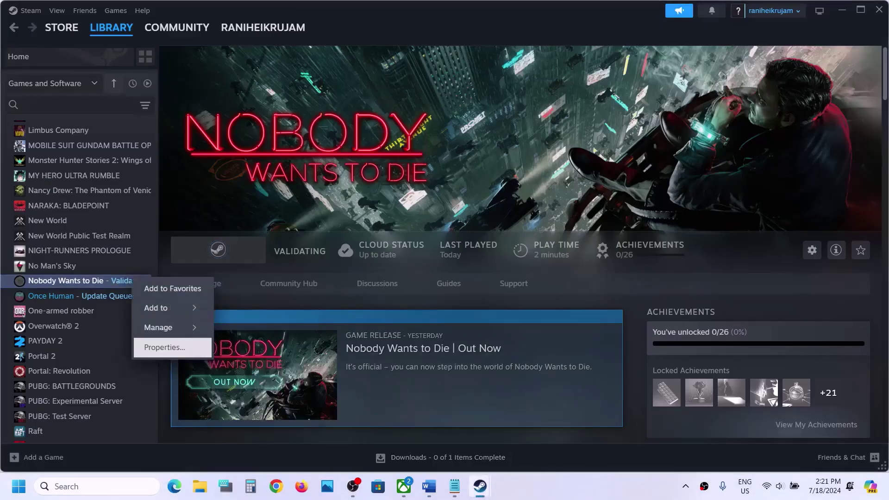
pyautogui.click(160, 343)
pyautogui.click(228, 132)
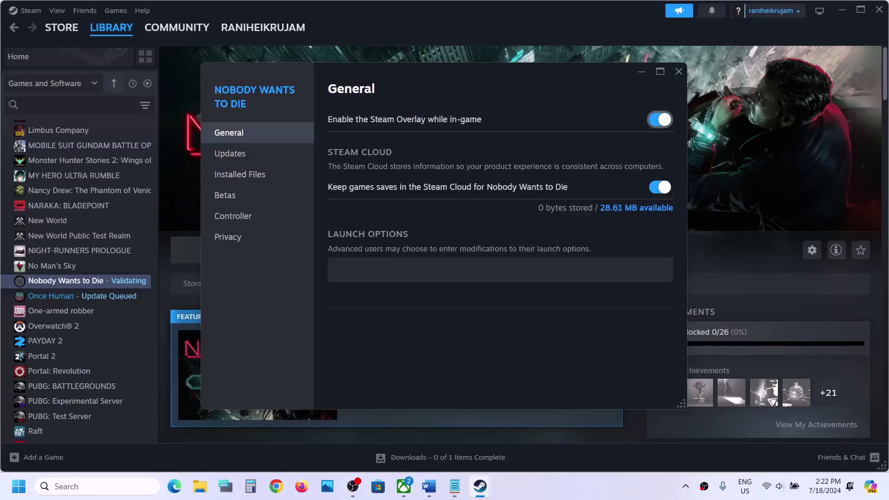
pyautogui.click(659, 119)
pyautogui.click(679, 71)
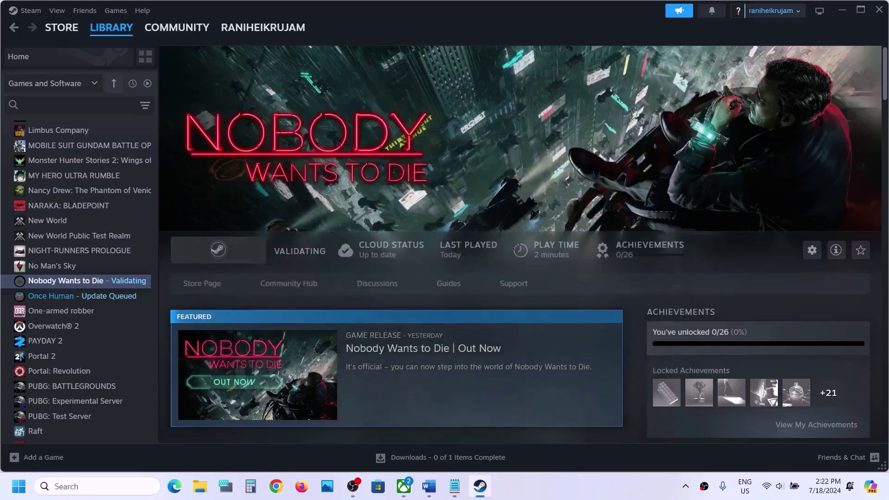
# - Return to the Word document and read the Step 9 advice on closing overlay apps such as Discord and GeForce Experience
pyautogui.click(428, 486)
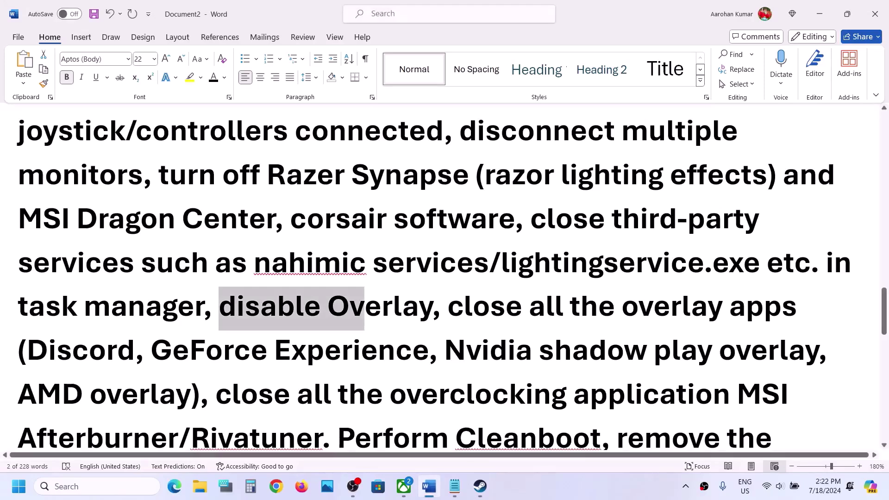
pyautogui.moveTo(448, 307); pyautogui.dragTo(581, 308)
pyautogui.moveTo(553, 308); pyautogui.dragTo(135, 351)
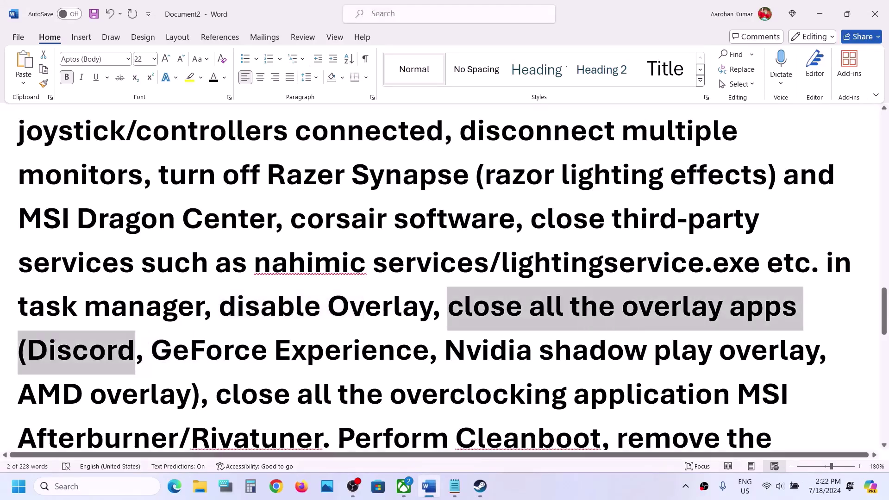
pyautogui.click(135, 351)
pyautogui.moveTo(26, 351); pyautogui.dragTo(428, 351)
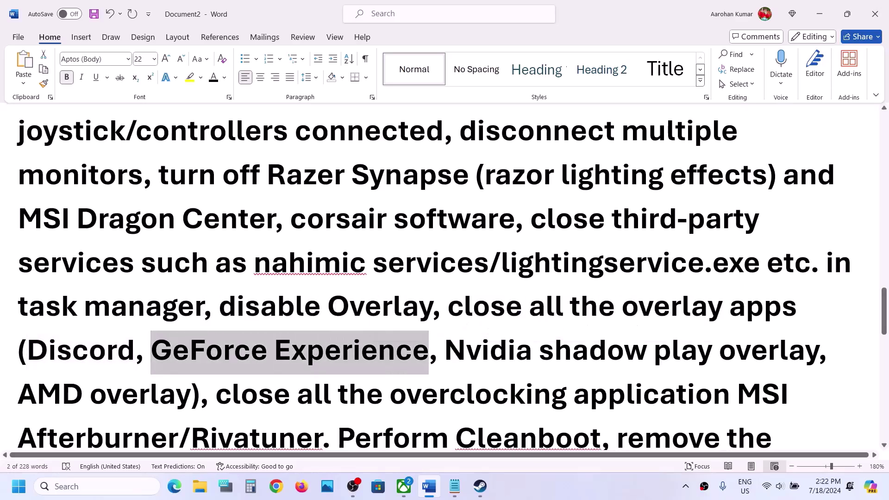
pyautogui.moveTo(272, 351); pyautogui.dragTo(49, 352)
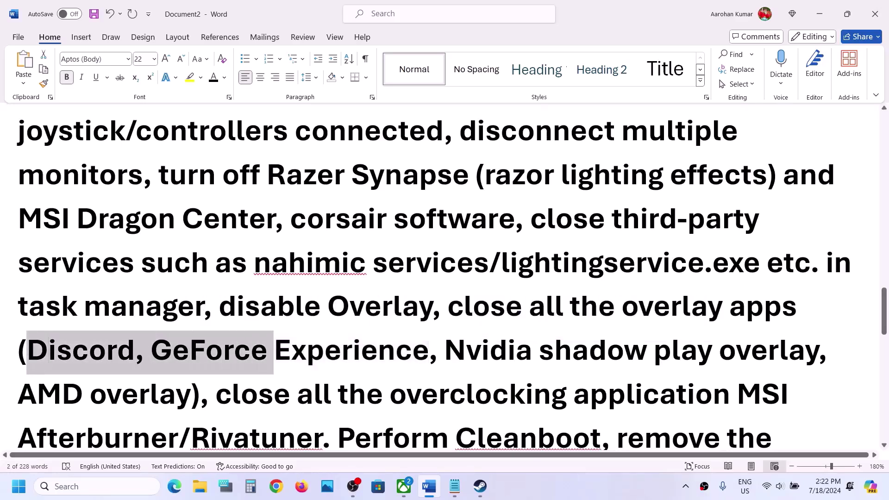
pyautogui.click(681, 307)
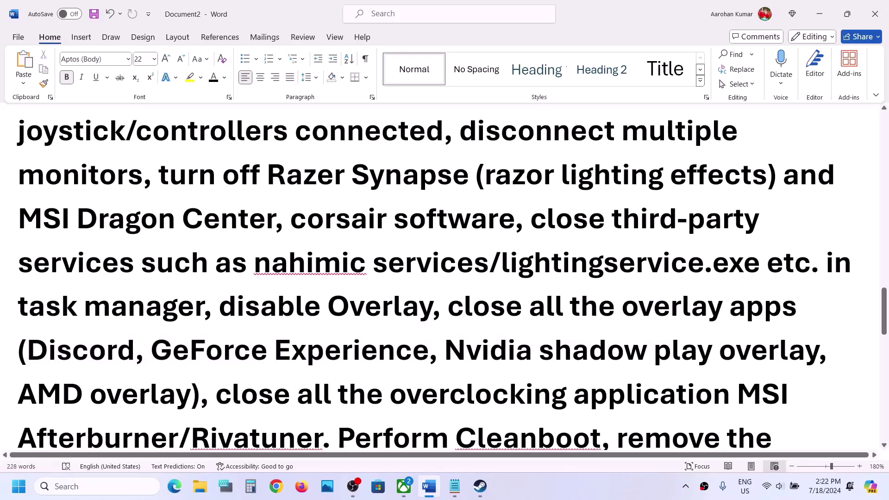
# - Read the rest of Step 9 in the Word document on closing overlay apps and overclocking applications and performing a clean boot
pyautogui.moveTo(464, 306); pyautogui.dragTo(200, 396)
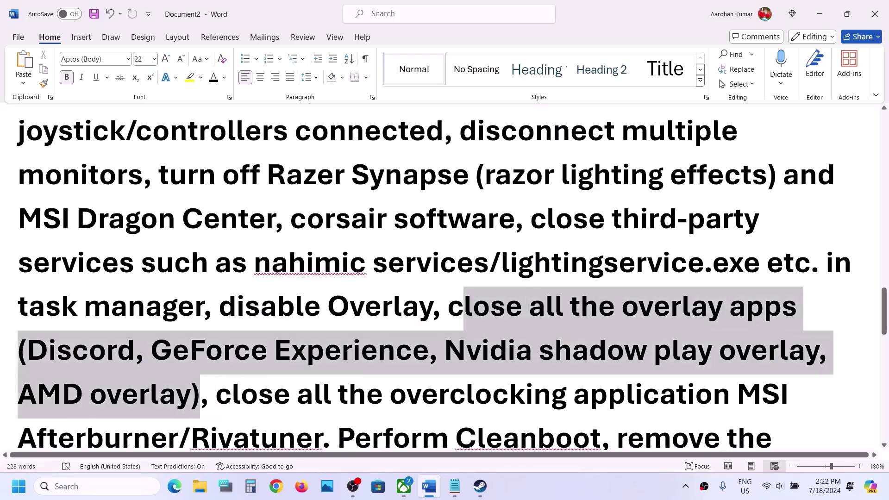
pyautogui.scroll(-3, 445, 278)
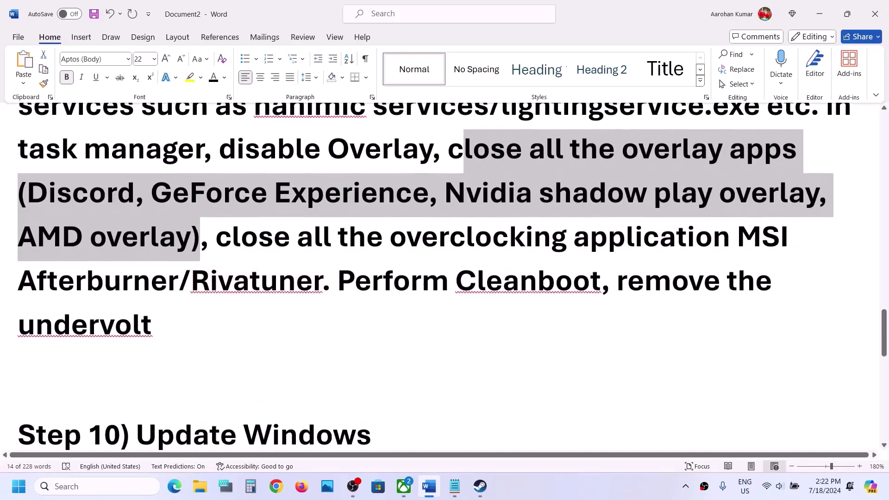
pyautogui.moveTo(216, 237); pyautogui.dragTo(323, 281)
pyautogui.click(233, 280)
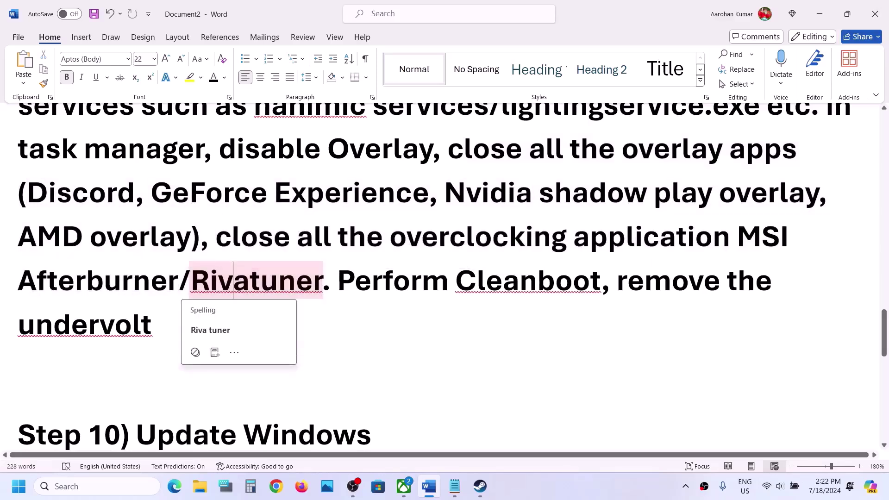
pyautogui.moveTo(390, 237); pyautogui.dragTo(736, 237)
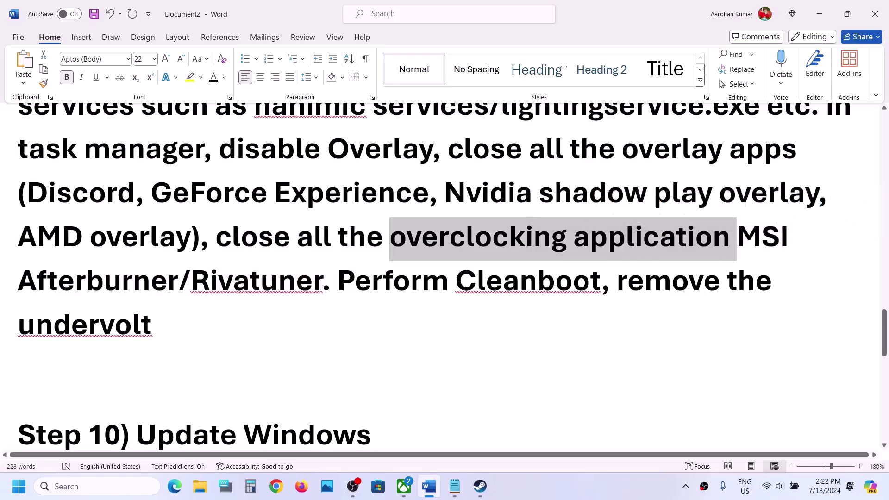
pyautogui.moveTo(339, 281); pyautogui.dragTo(600, 281)
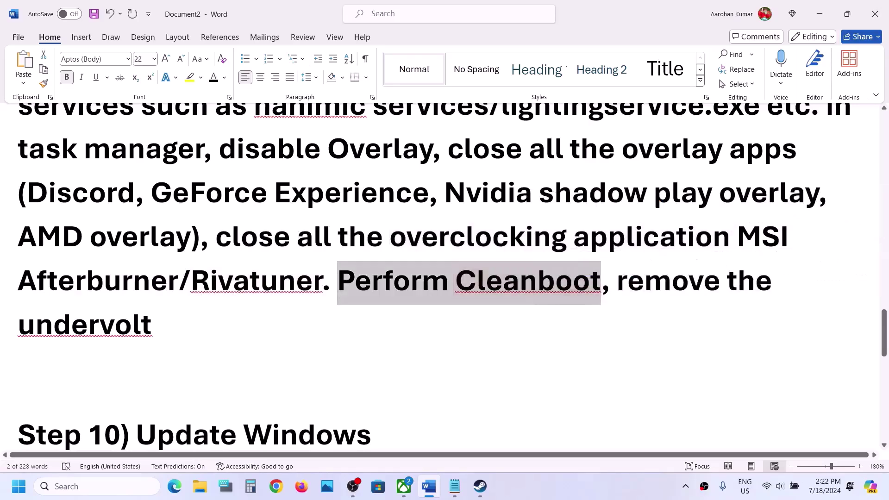
# - Open System Configuration, hide all Microsoft services in its list of services and accept the dialog
pyautogui.press('super')
pyautogui.write('system')
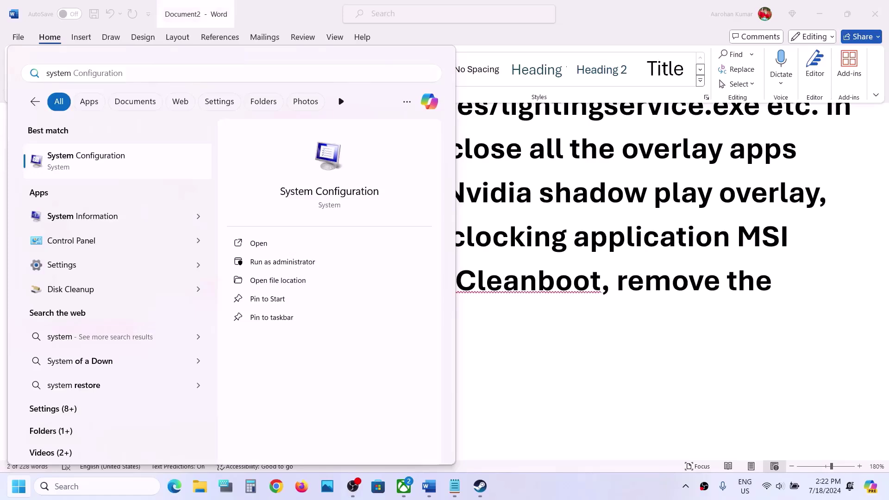
pyautogui.press('Return')
pyautogui.click(358, 153)
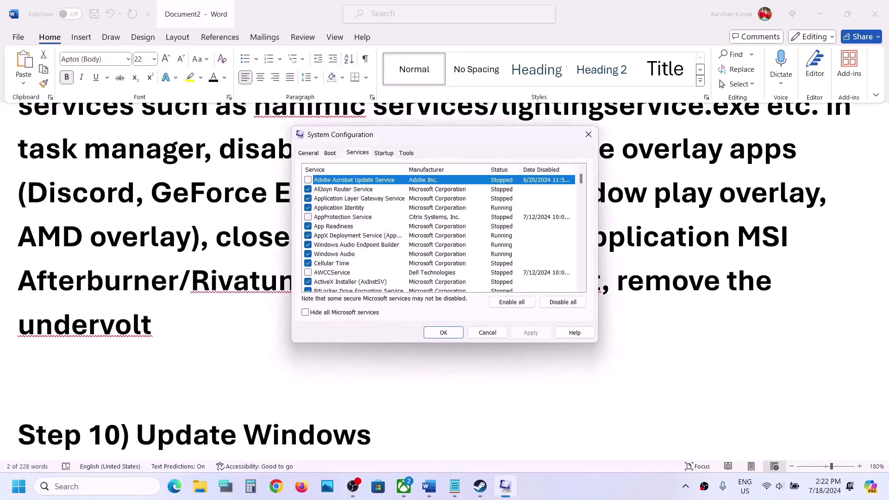
pyautogui.click(305, 312)
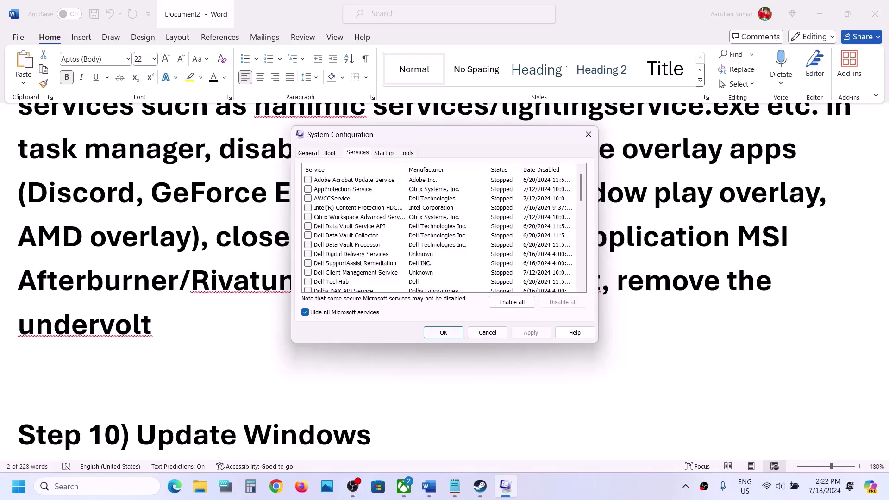
pyautogui.click(443, 333)
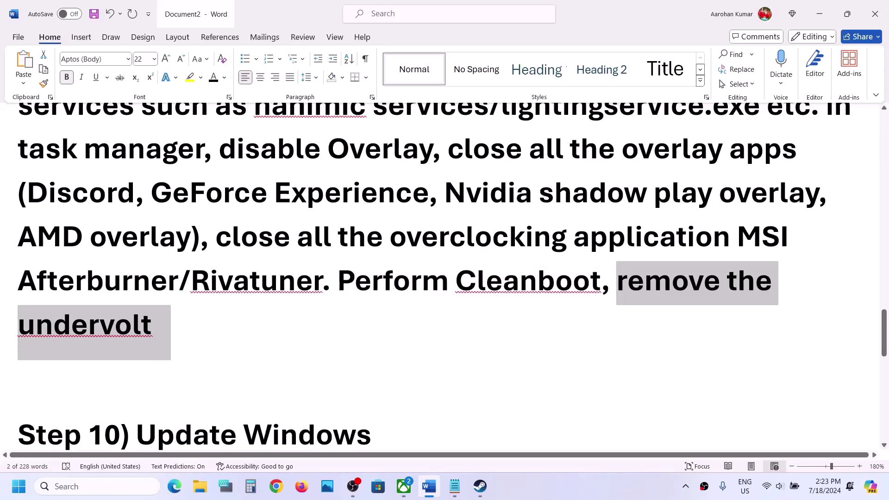
# - Following Step 10 in the Word document, open Windows Update in Settings and install all available updates
pyautogui.click(152, 325)
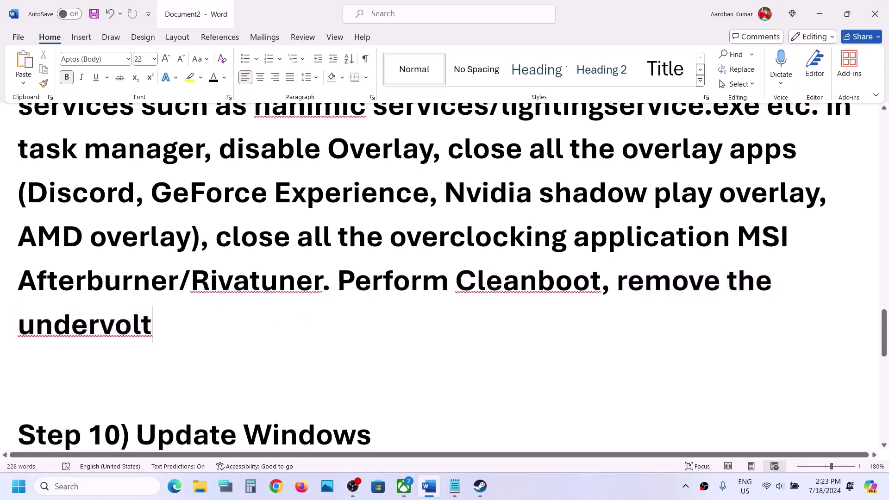
pyautogui.scroll(-2, 444, 278)
pyautogui.moveTo(135, 344); pyautogui.dragTo(28, 296)
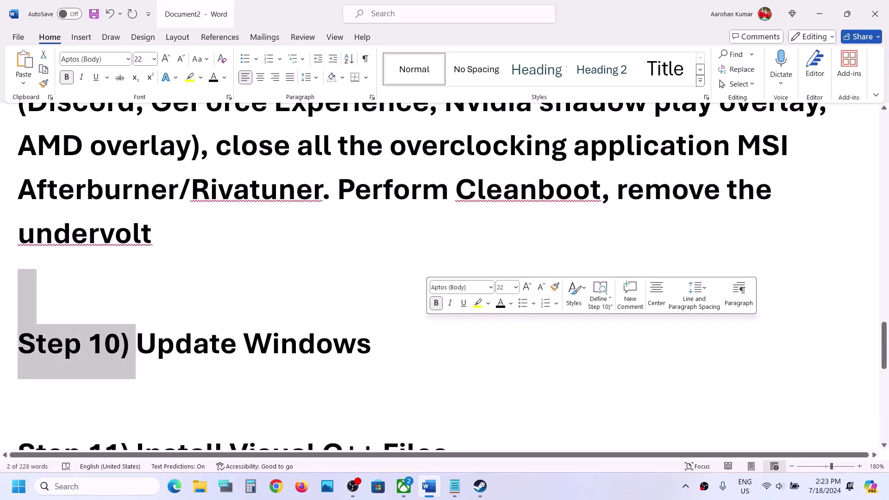
pyautogui.moveTo(372, 344); pyautogui.dragTo(136, 343)
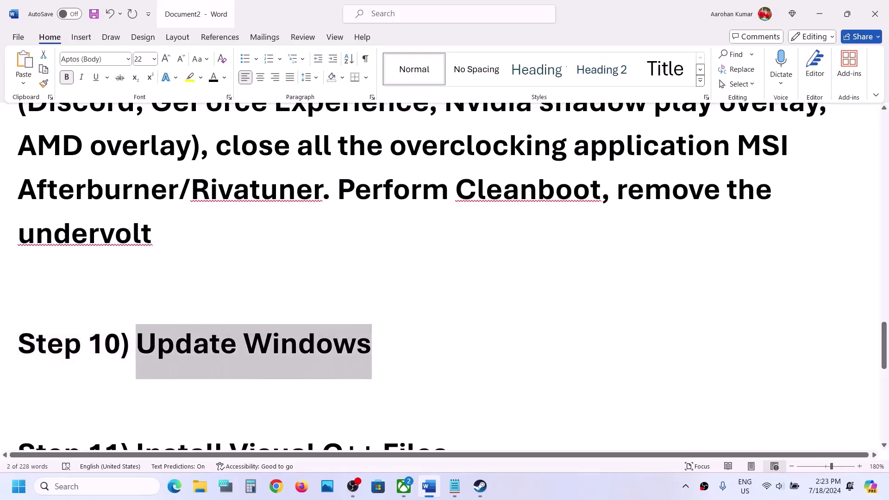
pyautogui.press('super+i')
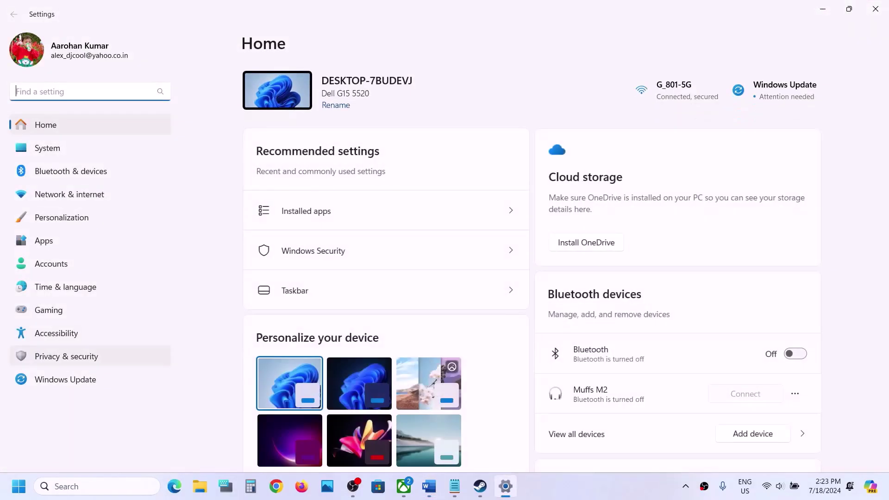
pyautogui.click(66, 380)
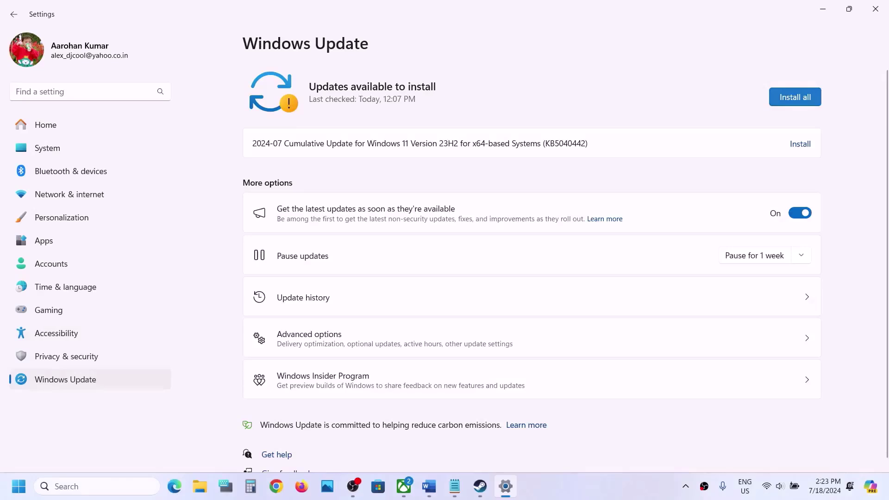
pyautogui.click(795, 98)
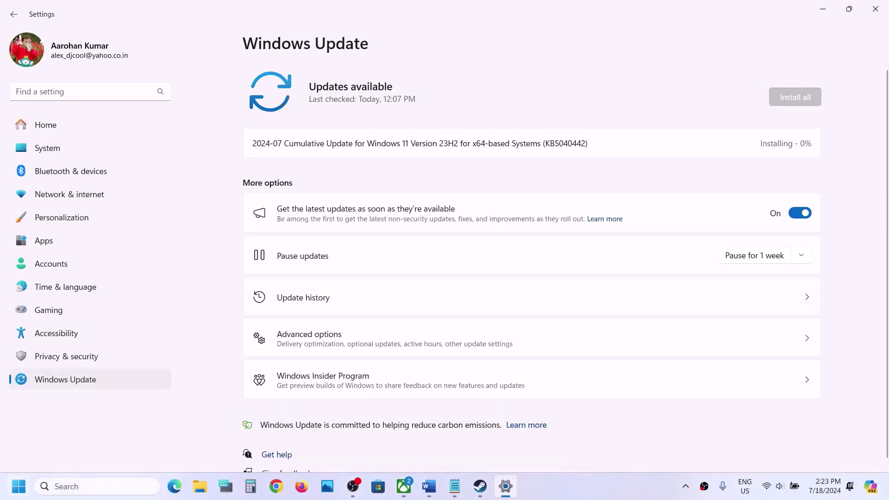
pyautogui.click(18, 487)
pyautogui.click(337, 447)
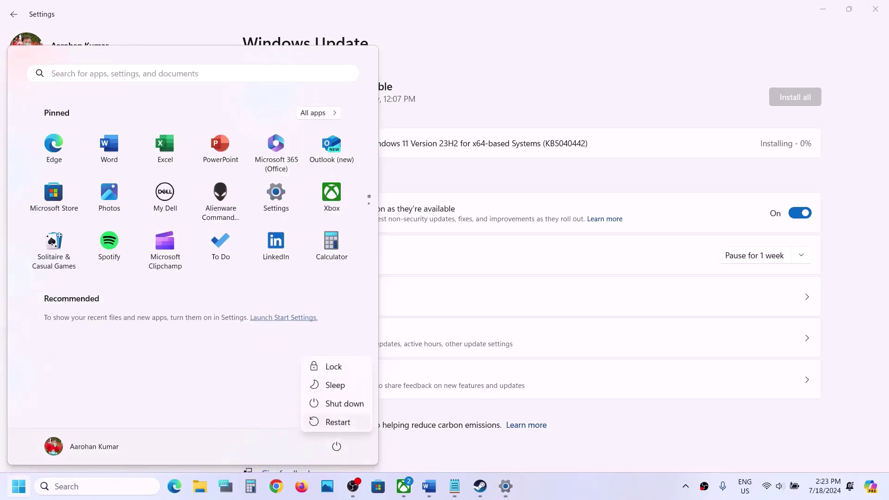
pyautogui.press('Escape')
pyautogui.press('Escape')
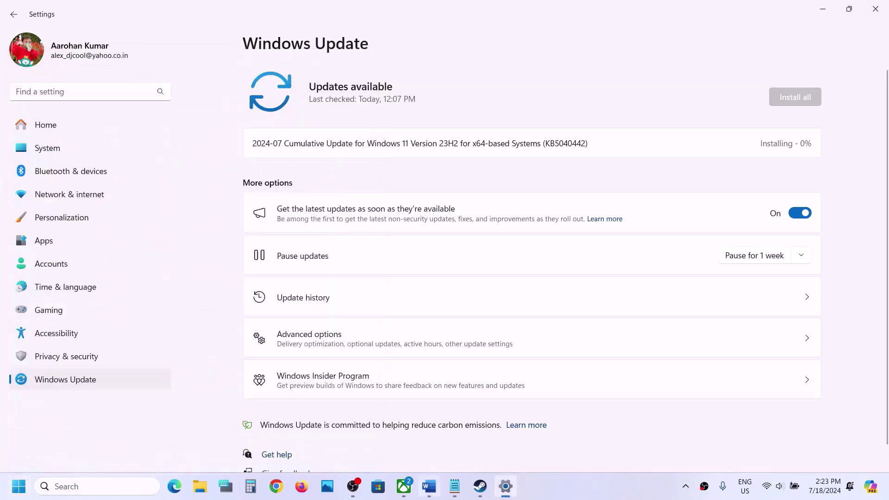
# - Return to the Word document, copy the Visual C++ download link under Step 11 and open it in Chrome
pyautogui.click(429, 486)
pyautogui.scroll(-3, 445, 278)
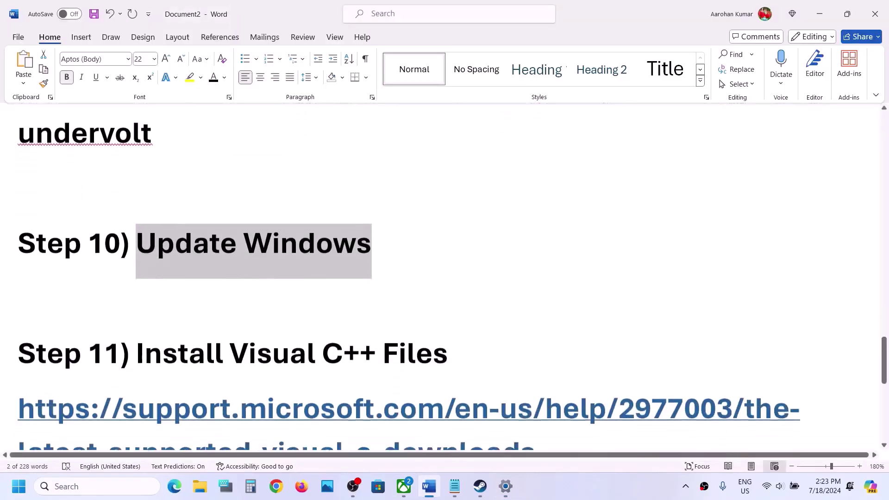
pyautogui.scroll(-1, 444, 277)
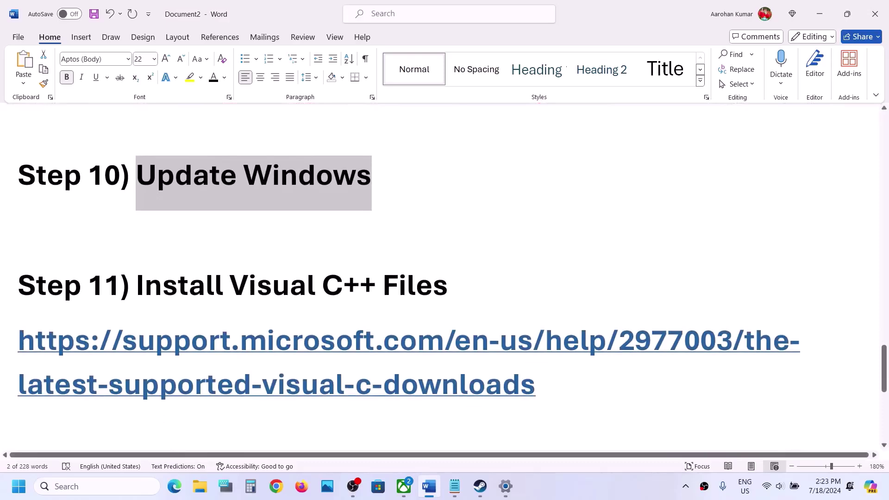
pyautogui.tripleClick(21, 352)
pyautogui.hotkey('ctrl', 'c')
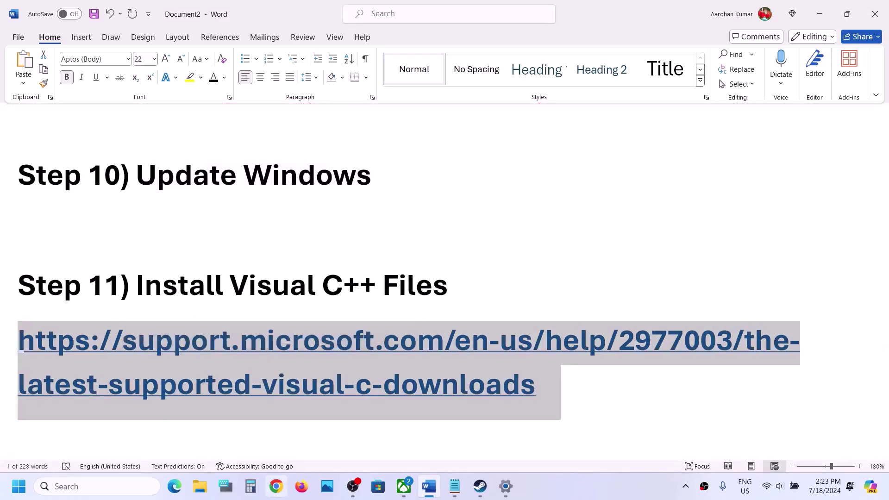
pyautogui.click(276, 486)
pyautogui.hotkey('ctrl', 'v')
pyautogui.press('Return')
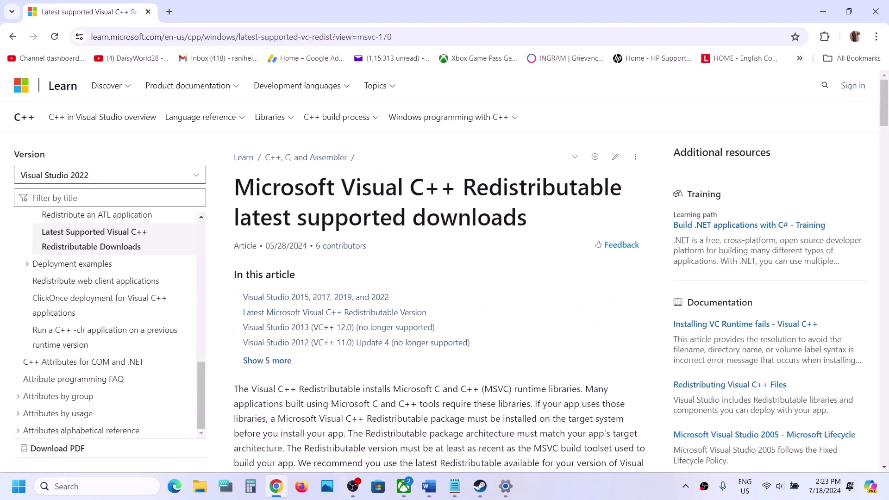
# - Examine the Microsoft page's Visual Studio 2015, 2017, 2019 and 2022 section and the latest Visual C++ Redistributable download links
pyautogui.scroll(-10, 440, 271)
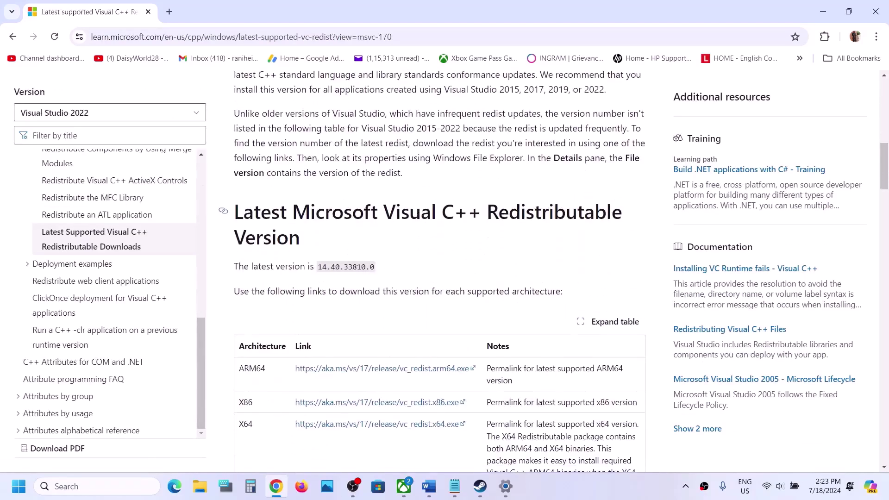
pyautogui.moveTo(441, 213); pyautogui.dragTo(375, 267)
pyautogui.scroll(-7, 376, 268)
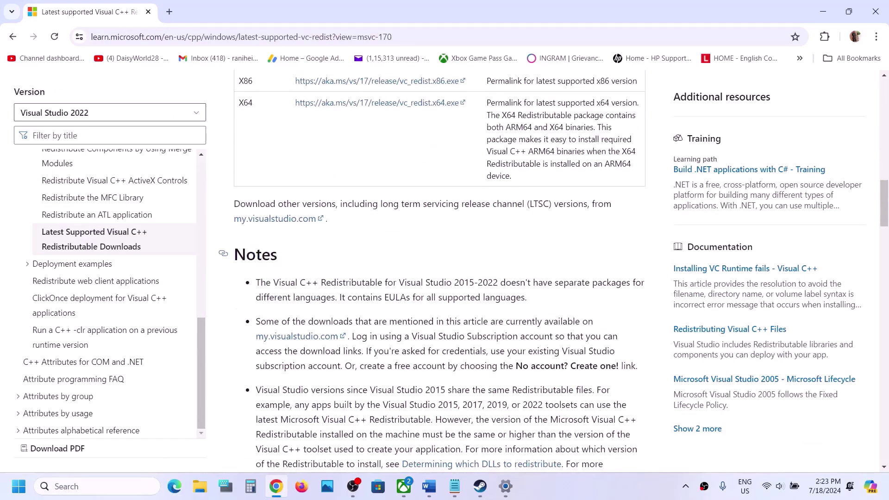
pyautogui.scroll(-5, 439, 272)
pyautogui.scroll(15, 440, 271)
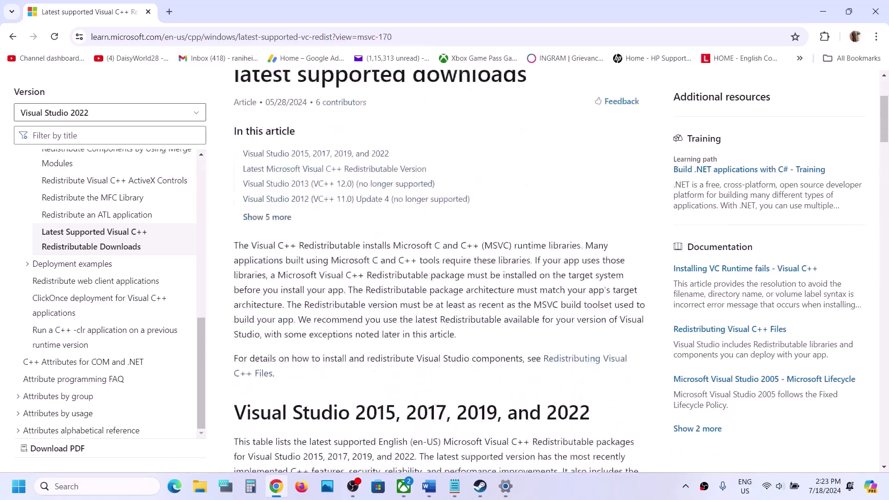
pyautogui.scroll(-6, 440, 272)
pyautogui.scroll(2, 439, 272)
pyautogui.click(440, 237)
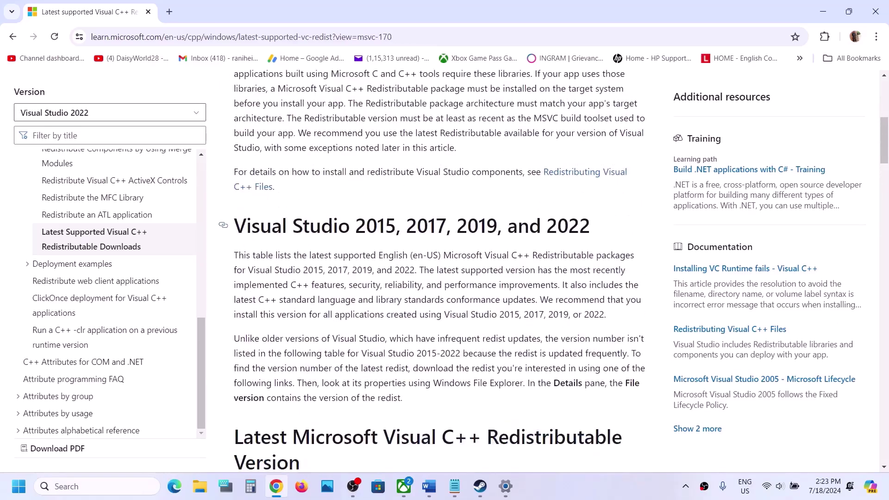
pyautogui.moveTo(590, 227); pyautogui.dragTo(366, 227)
pyautogui.scroll(-8, 365, 227)
pyautogui.scroll(1, 366, 227)
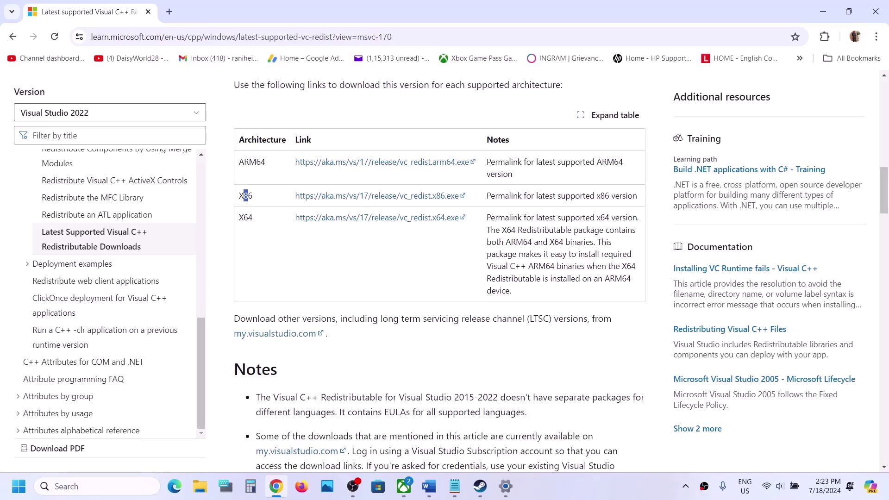
# - Download the X86 Visual C++ Redistributable, run VC_redist.x86.exe and start its repair
pyautogui.doubleClick(245, 218)
pyautogui.doubleClick(246, 195)
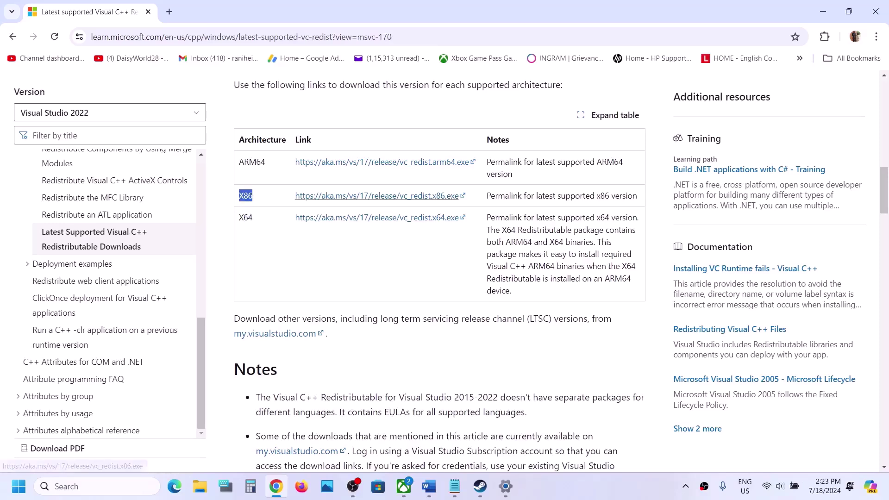
pyautogui.click(377, 195)
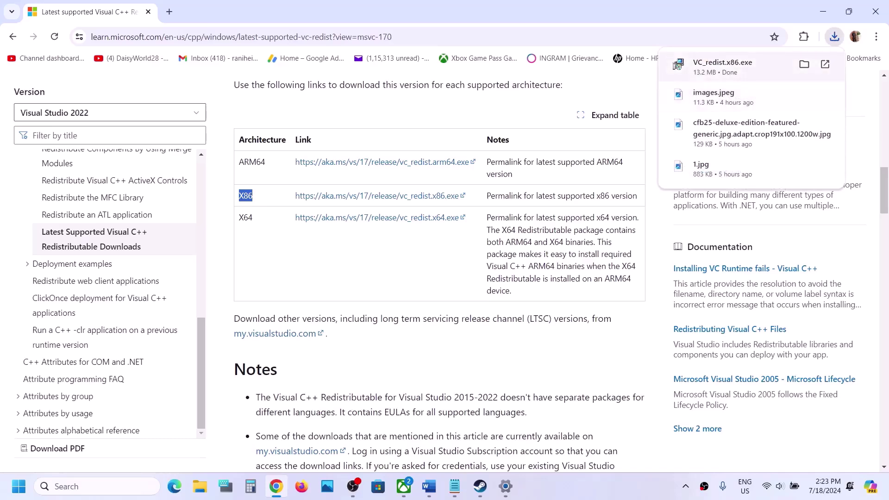
pyautogui.click(677, 65)
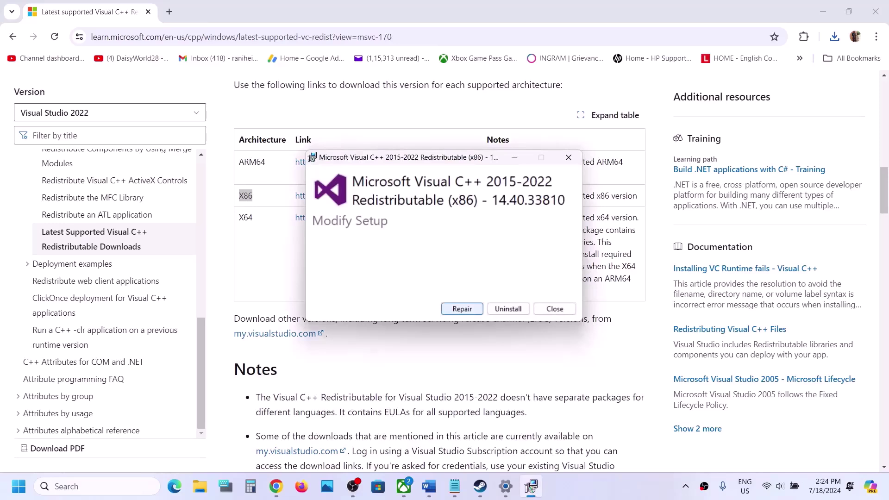
pyautogui.press('Return')
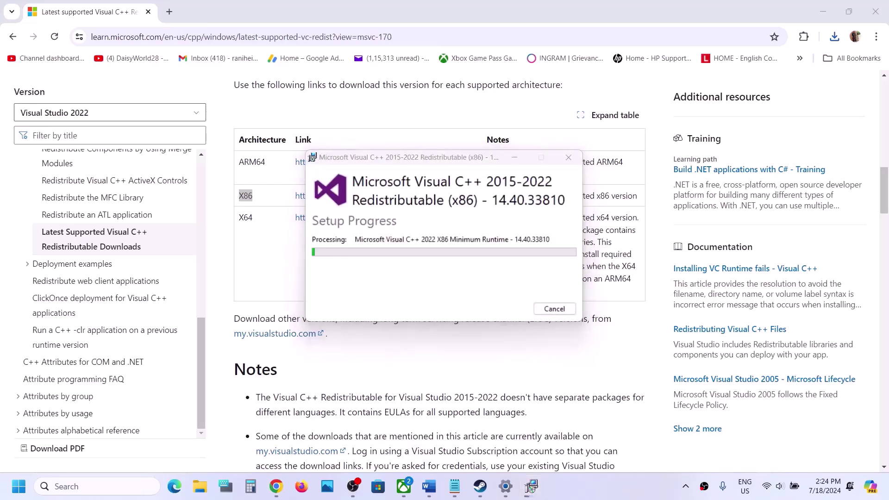
# - Download and run VC_redist.x64.exe to start its repair, and place the x86 and x64 setup windows side by side
pyautogui.moveTo(244, 217); pyautogui.dragTo(364, 216)
pyautogui.click(371, 217)
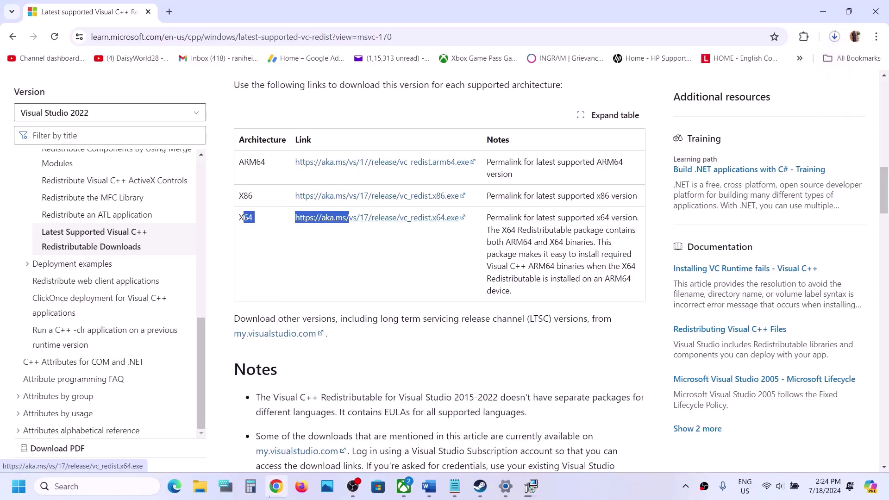
pyautogui.click(531, 486)
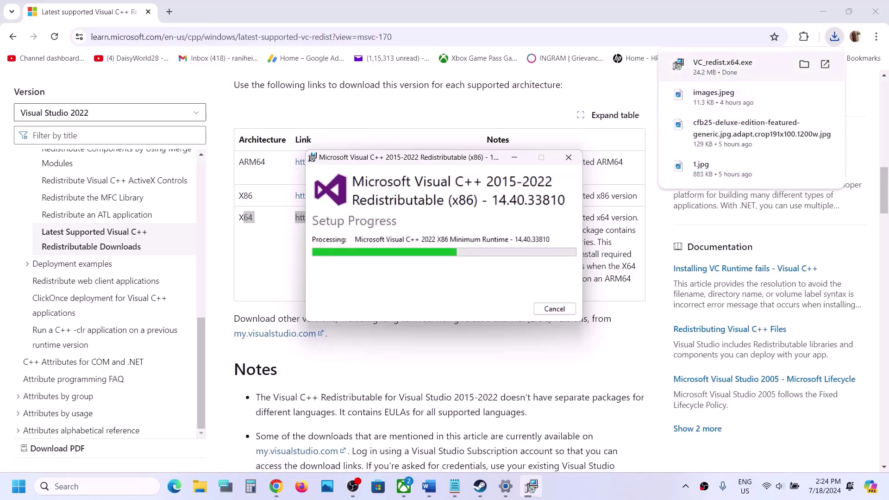
pyautogui.click(532, 486)
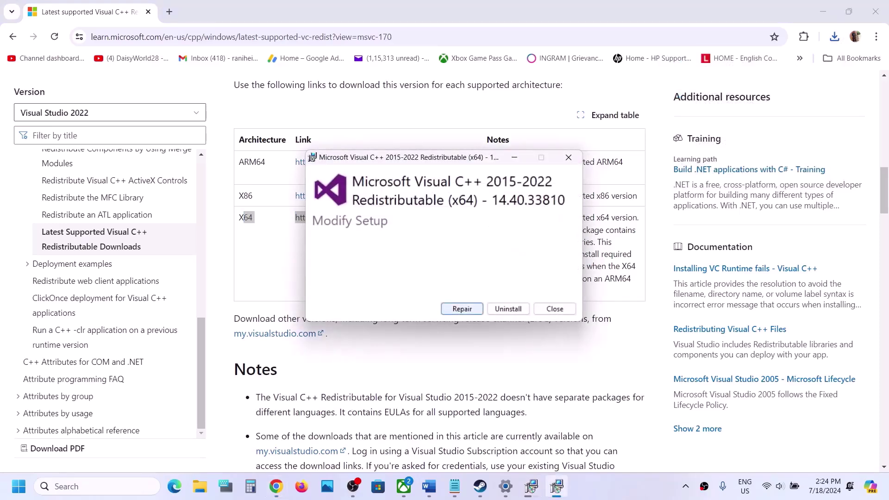
pyautogui.press('Return')
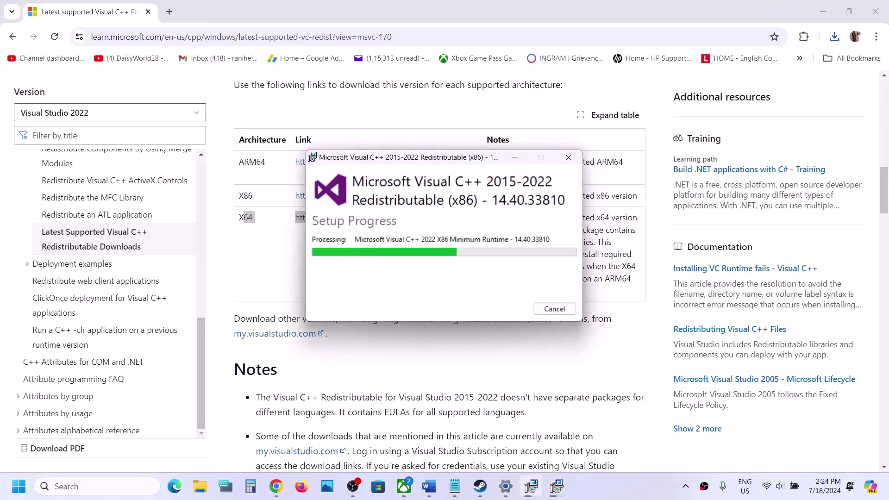
pyautogui.moveTo(469, 158); pyautogui.dragTo(208, 210)
pyautogui.moveTo(417, 158); pyautogui.dragTo(530, 171)
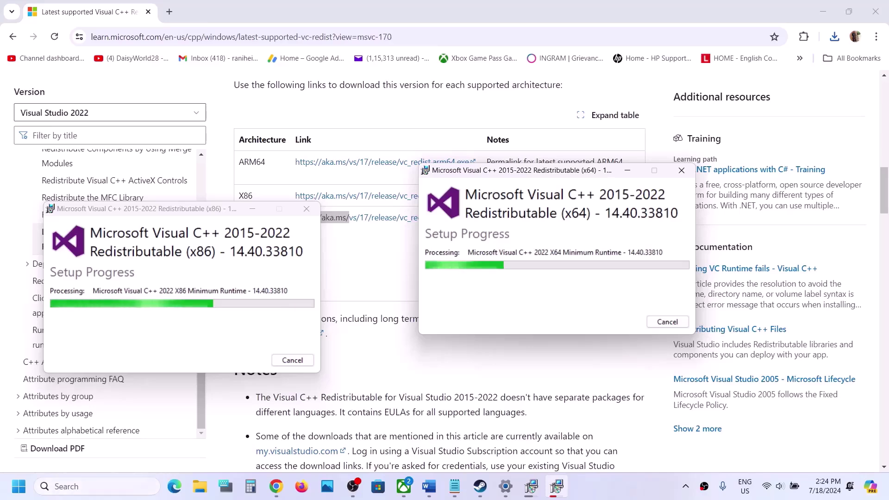
# - Switch back to the Word document and read on to Step 12, about increasing the virtual memory
pyautogui.press('super')
pyautogui.click(336, 446)
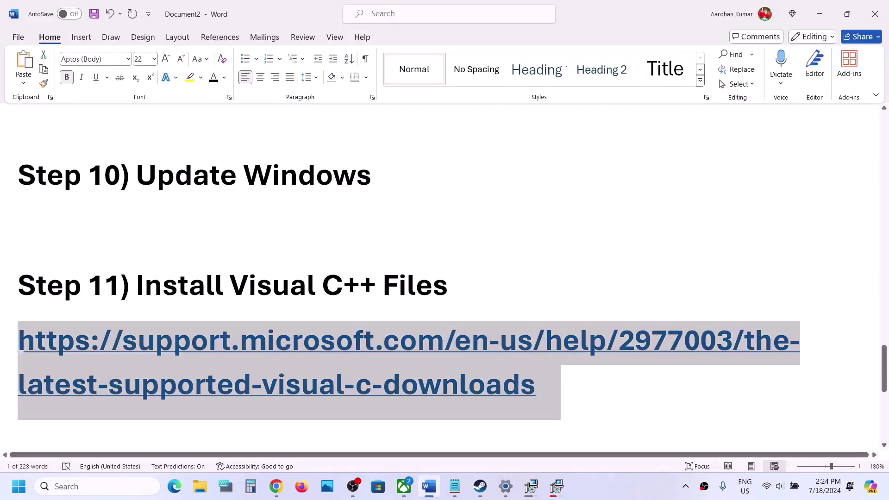
pyautogui.scroll(-5, 408, 281)
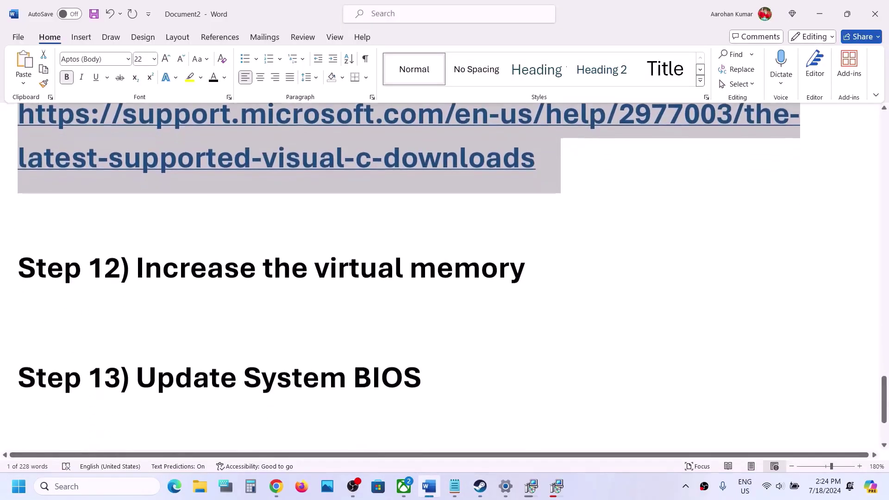
pyautogui.scroll(2, 413, 280)
pyautogui.moveTo(398, 326); pyautogui.dragTo(419, 394)
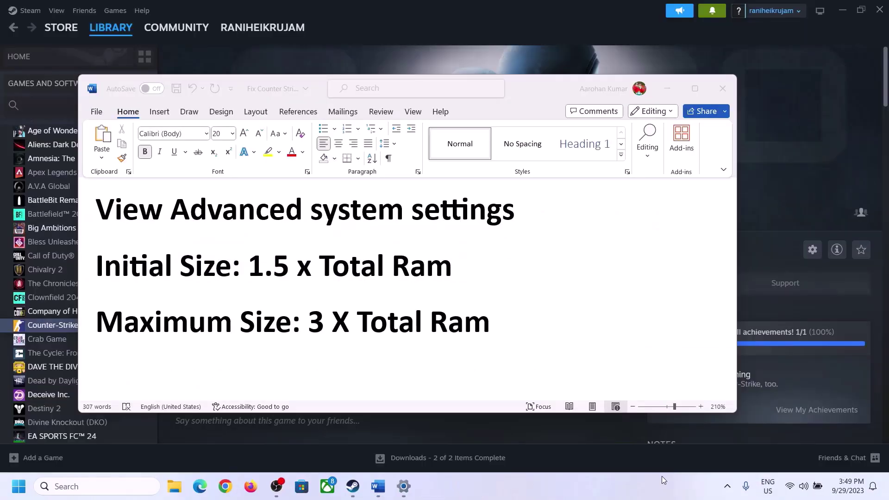
# - Copy the text "View Advanced system settings" from the Word document, search Windows for it and open the matching Control Panel result
pyautogui.click(118, 214)
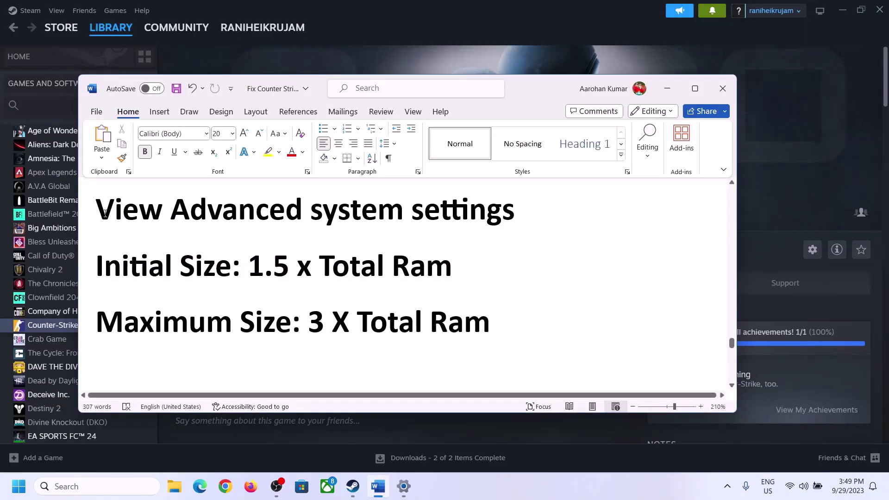
pyautogui.moveTo(106, 213); pyautogui.dragTo(494, 220)
pyautogui.hotkey('ctrl', 'c')
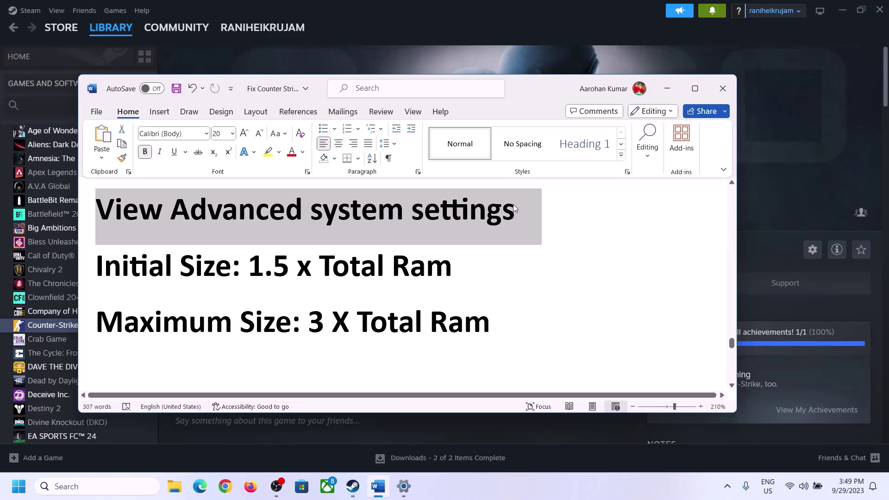
pyautogui.click(106, 486)
pyautogui.hotkey('ctrl', 'v')
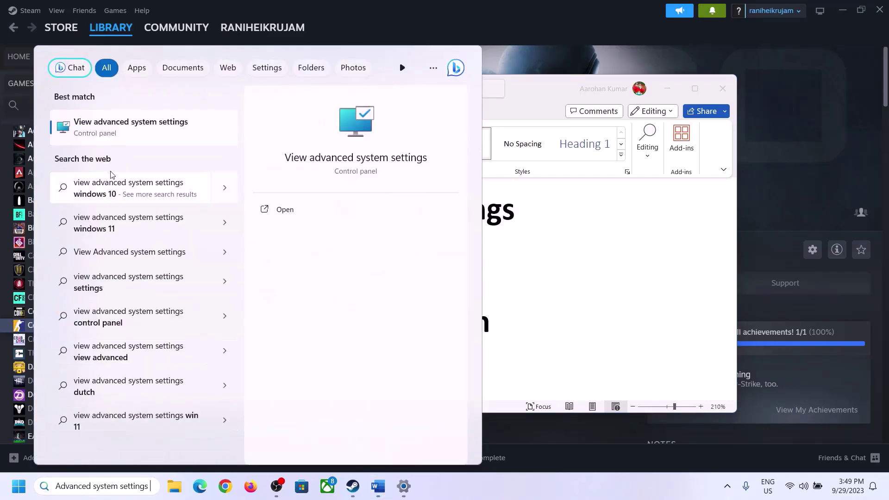
pyautogui.click(126, 132)
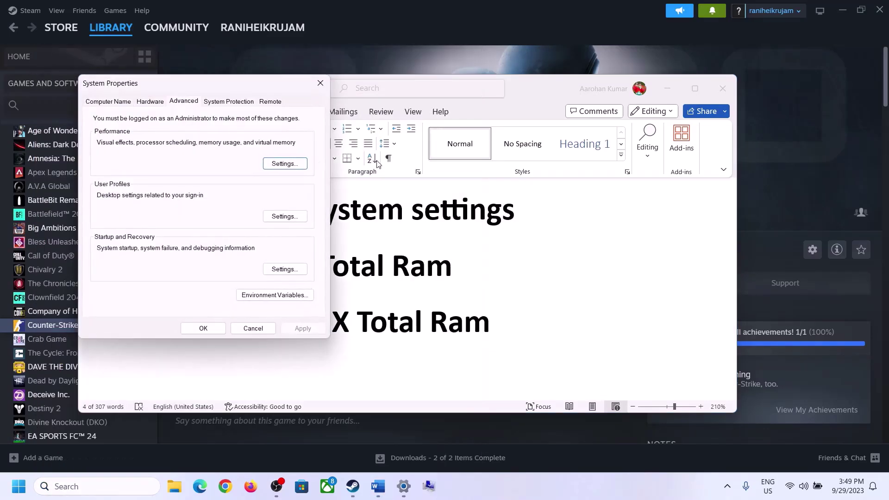
# - Open the Virtual Memory settings from the Performance options, turn off automatic paging file management and choose a custom size for drive C:
pyautogui.moveTo(185, 90); pyautogui.dragTo(397, 163)
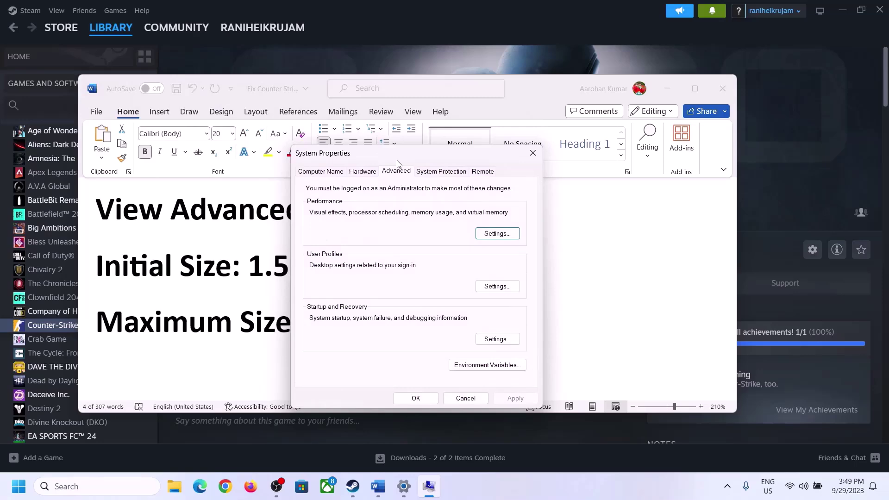
pyautogui.click(497, 236)
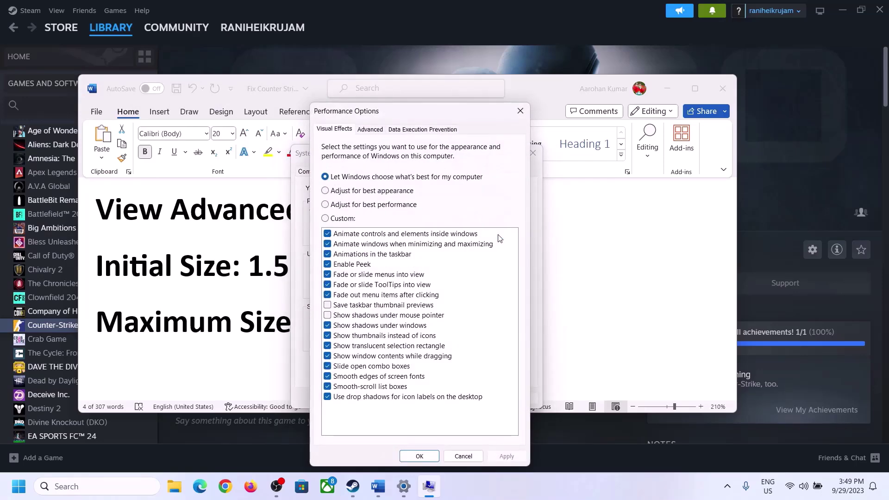
pyautogui.click(375, 132)
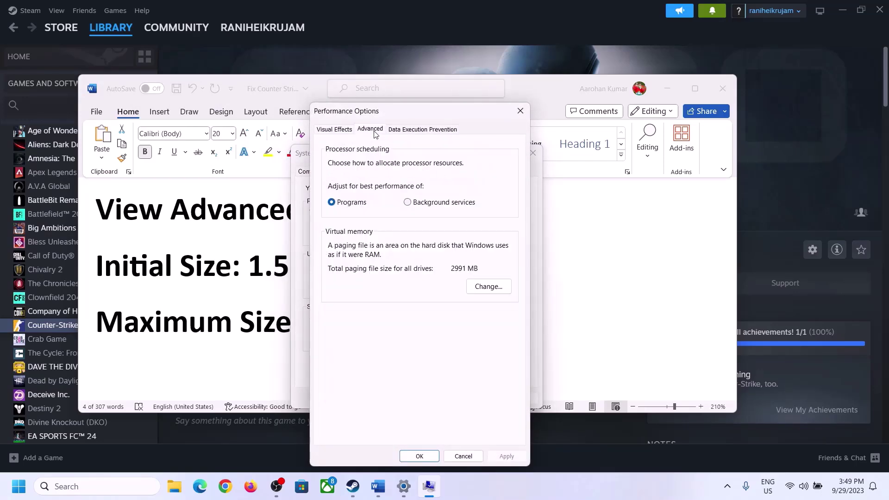
pyautogui.click(489, 286)
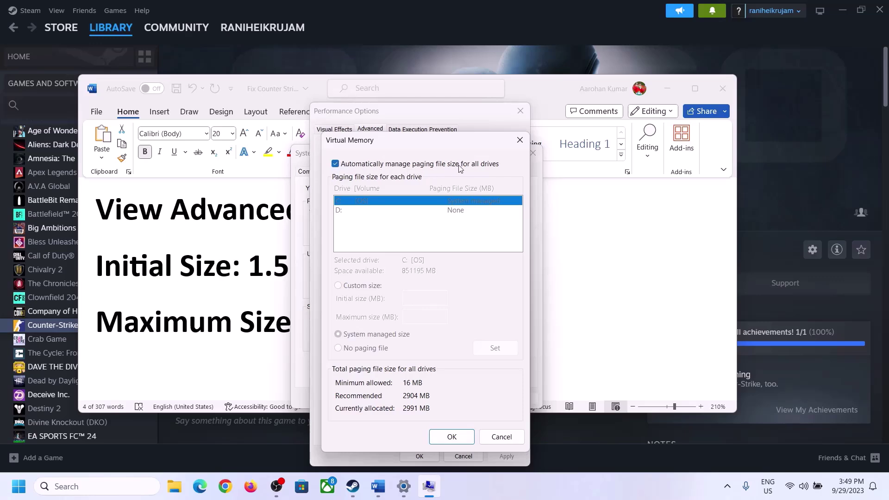
pyautogui.click(336, 164)
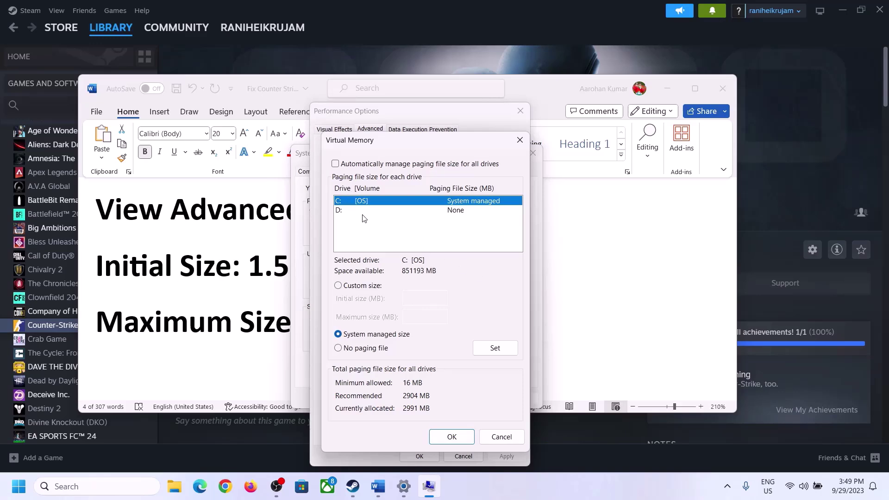
pyautogui.click(338, 286)
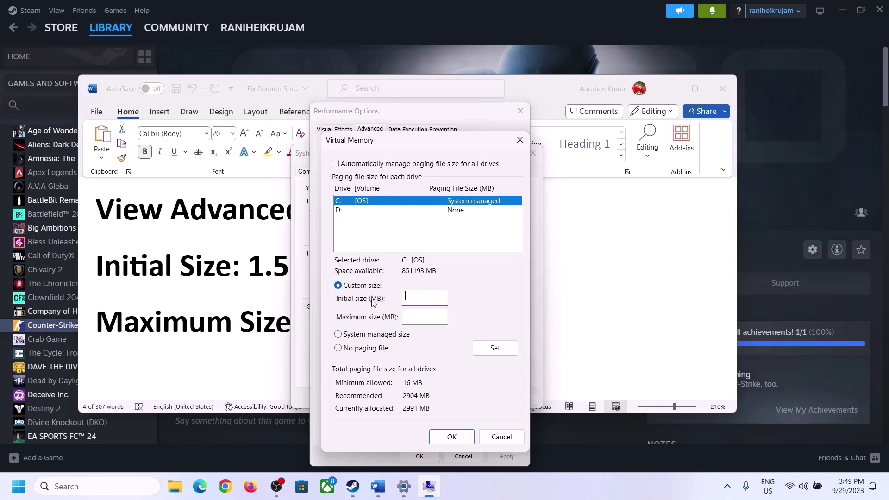
# - Check the initial size formula in the Word document and look up the installed RAM on the System About page in Settings
pyautogui.moveTo(247, 273); pyautogui.dragTo(413, 276)
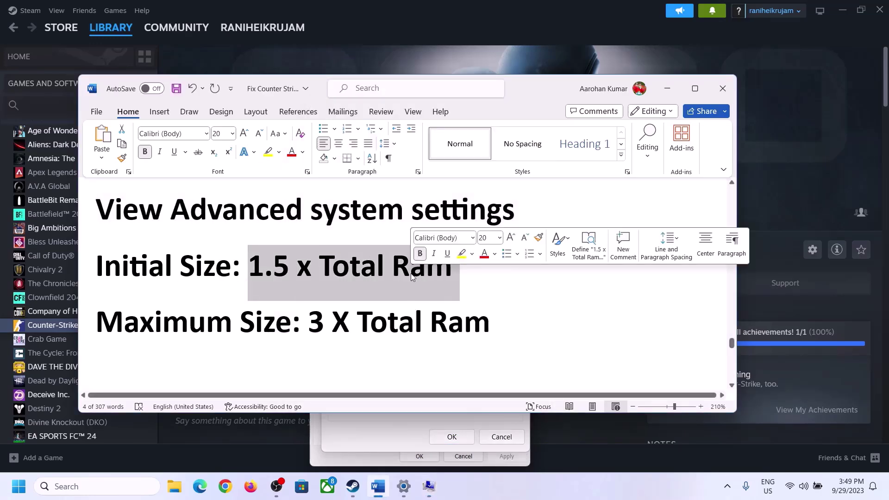
pyautogui.click(404, 489)
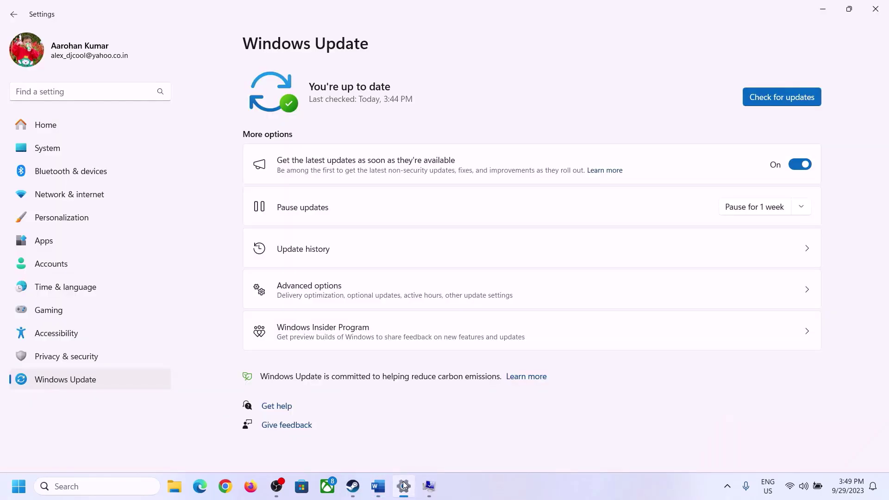
pyautogui.click(40, 153)
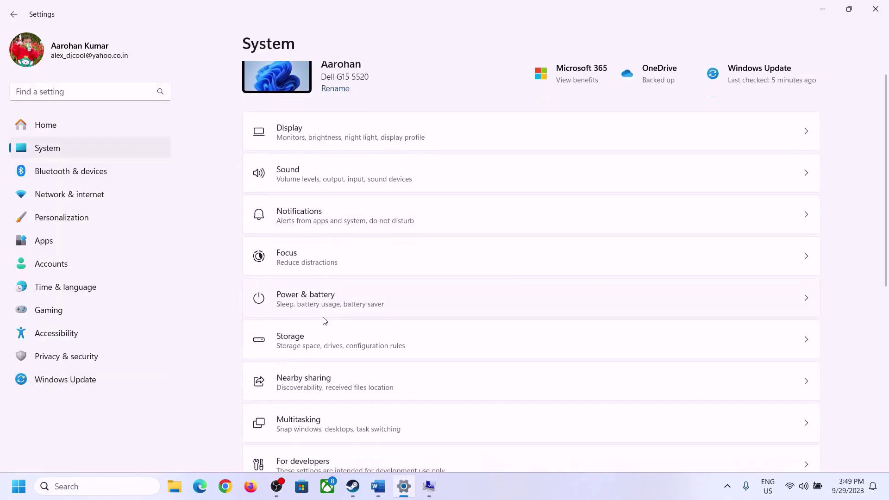
pyautogui.scroll(-6, 323, 318)
pyautogui.click(293, 438)
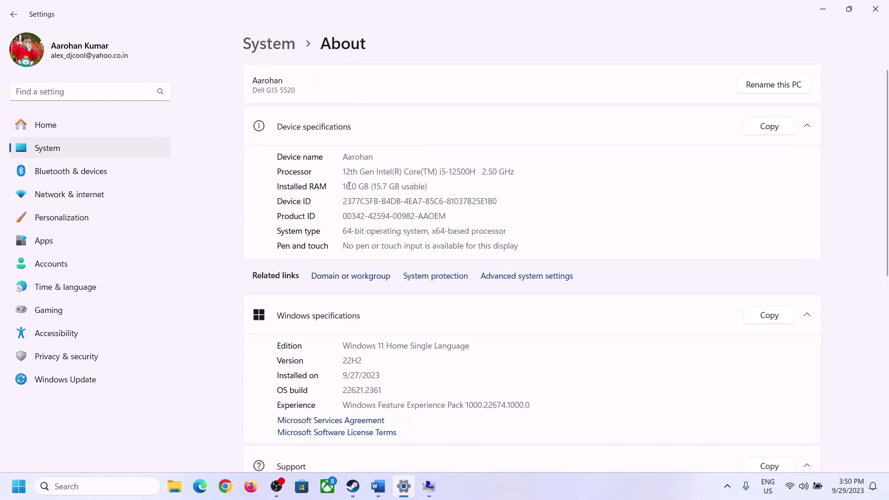
pyautogui.moveTo(349, 186); pyautogui.dragTo(338, 188)
pyautogui.click(350, 186)
pyautogui.moveTo(351, 186); pyautogui.dragTo(339, 185)
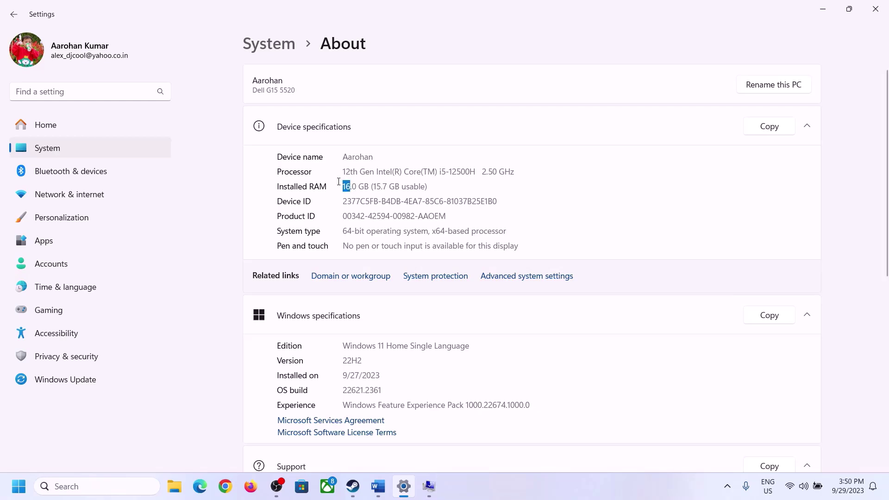
# - Bring the Virtual Memory dialog back, run calc to open Calculator and place it beside the dialog
pyautogui.click(429, 486)
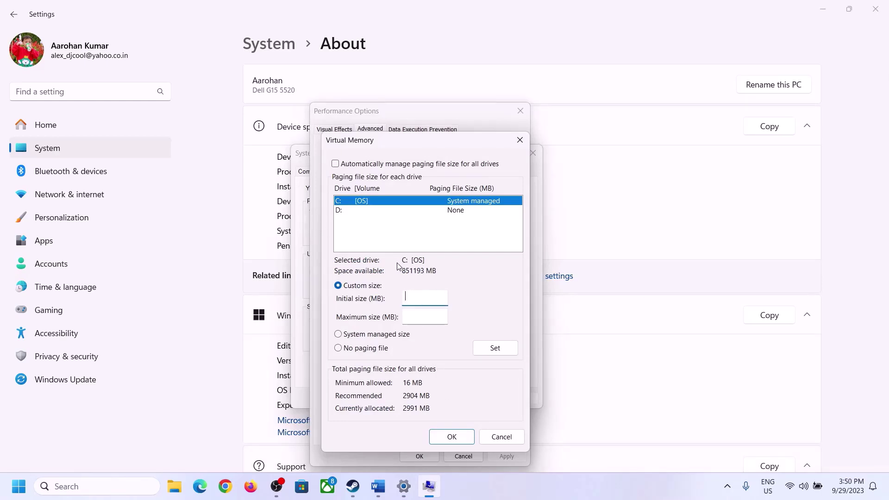
pyautogui.moveTo(403, 486)
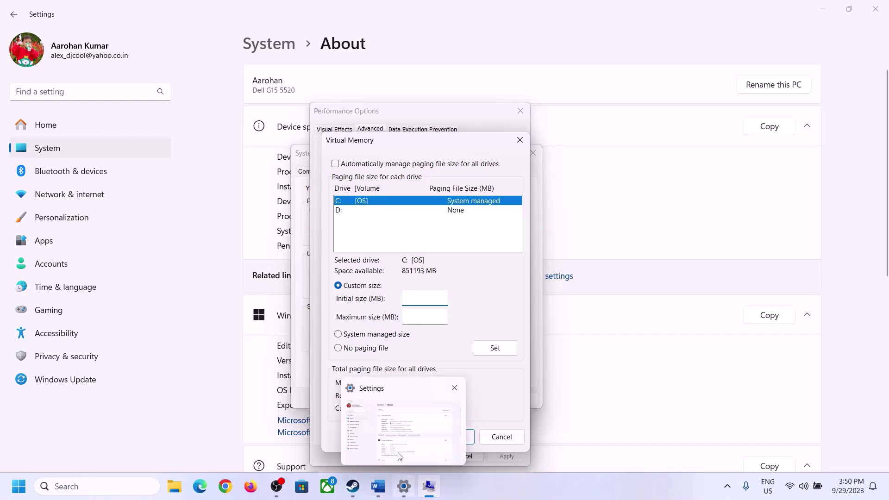
pyautogui.click(401, 428)
pyautogui.press('super+r')
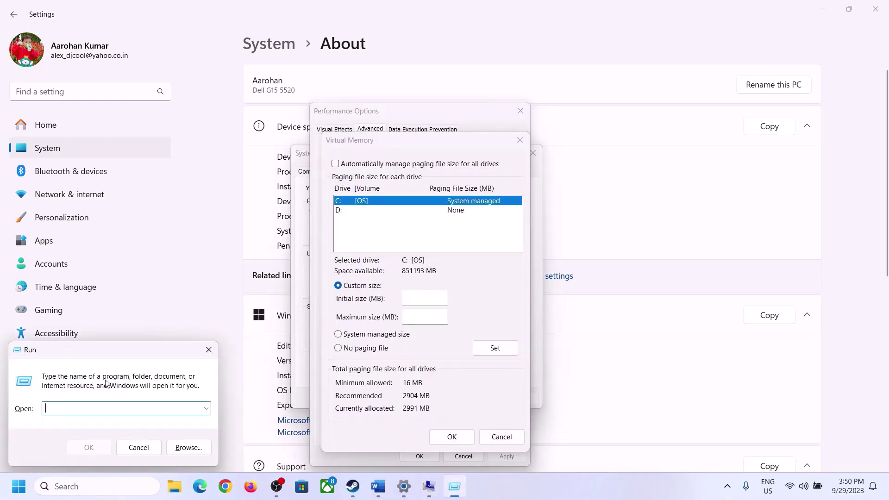
pyautogui.write('calc')
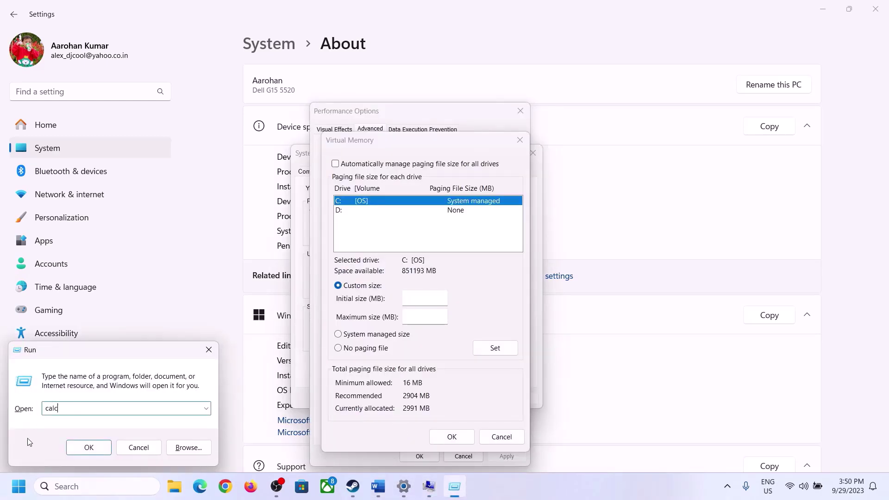
pyautogui.click(88, 447)
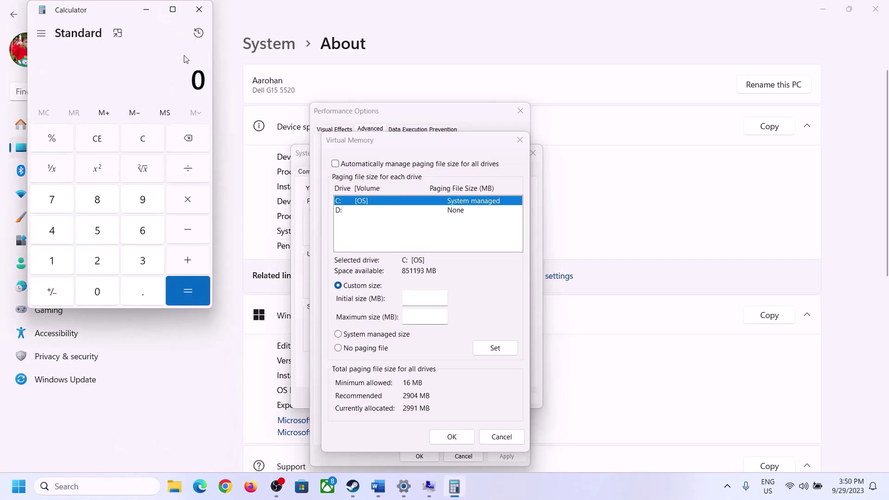
pyautogui.moveTo(110, 17); pyautogui.dragTo(648, 153)
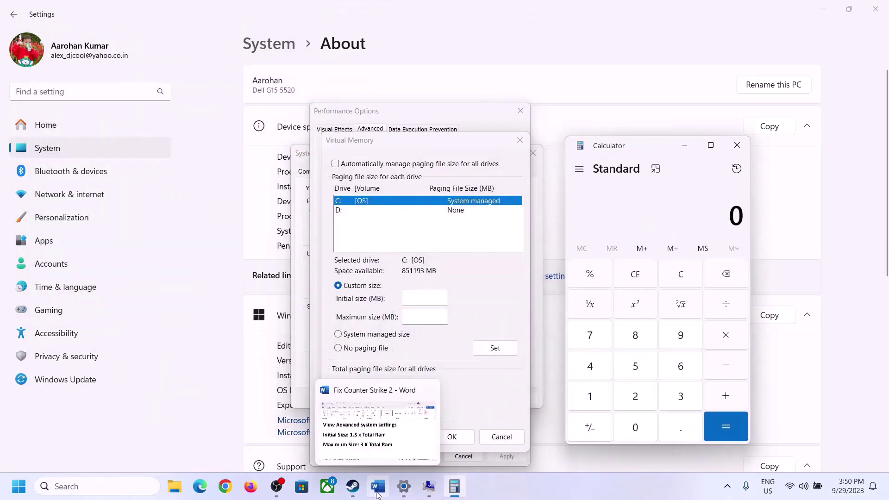
# - Review the initial size formula in the Word document and calculate 16 × 1024 in Calculator to convert the RAM to megabytes
pyautogui.click(318, 410)
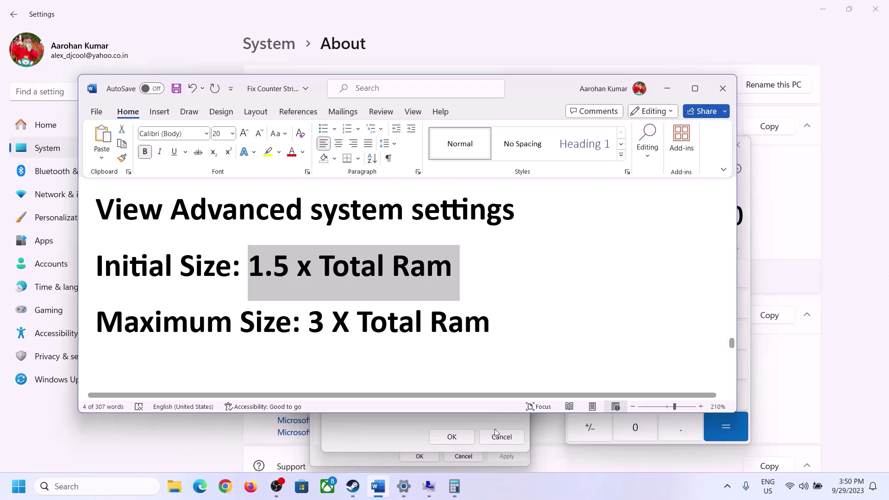
pyautogui.click(590, 427)
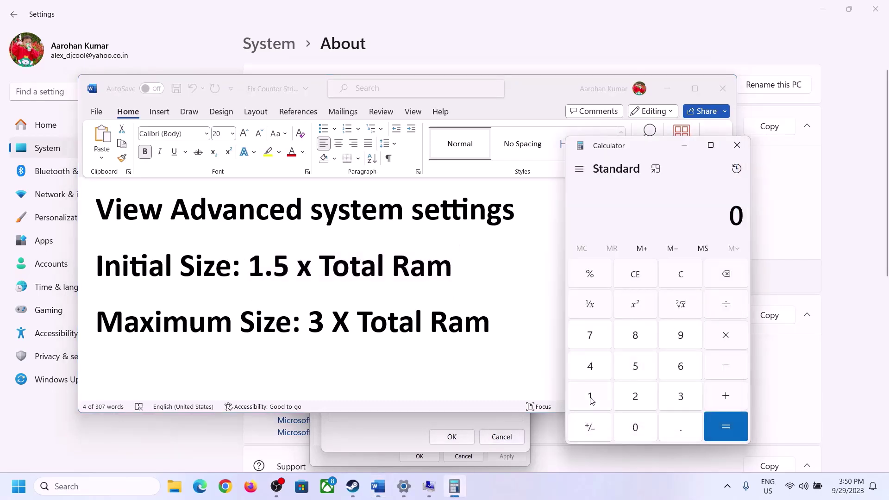
pyautogui.click(592, 399)
pyautogui.click(678, 373)
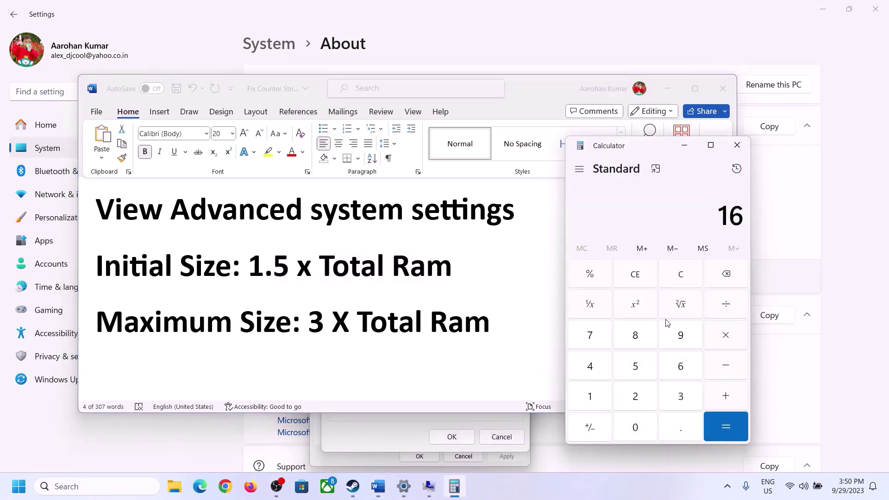
pyautogui.click(682, 280)
pyautogui.click(595, 397)
pyautogui.click(666, 369)
pyautogui.click(715, 345)
pyautogui.click(589, 399)
pyautogui.click(637, 428)
pyautogui.click(625, 394)
pyautogui.click(599, 375)
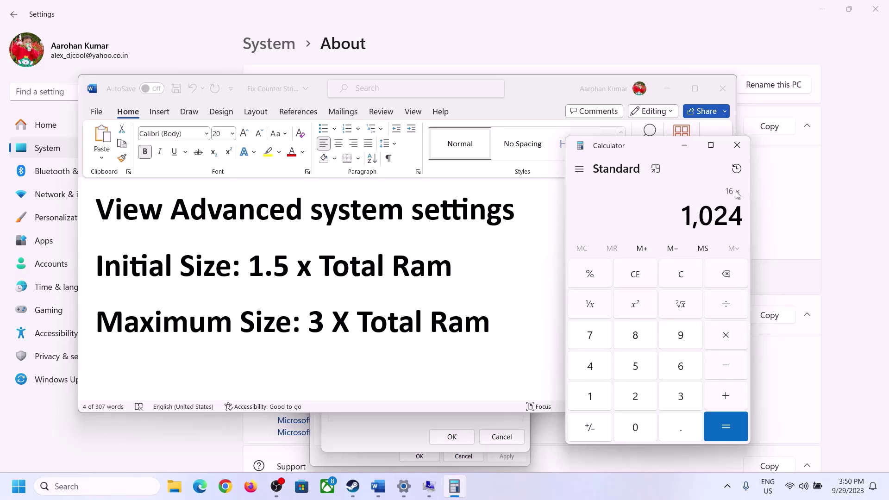
pyautogui.click(725, 429)
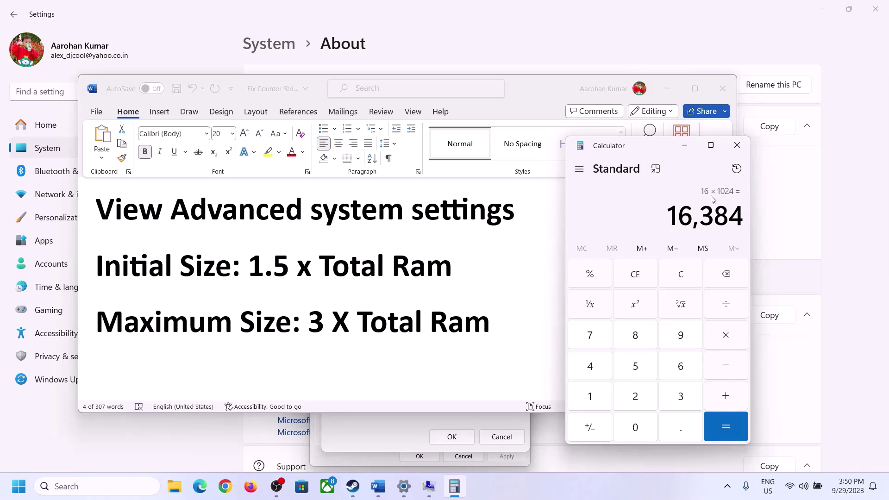
# - Multiply the calculated RAM by 1.5 and set the custom initial paging file size to 24576 MB
pyautogui.click(728, 340)
pyautogui.click(602, 401)
pyautogui.click(677, 430)
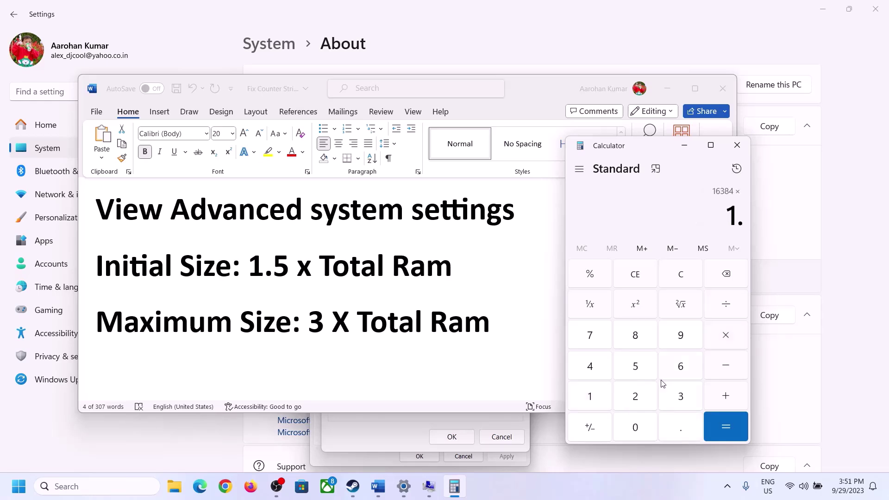
pyautogui.click(639, 370)
pyautogui.click(724, 427)
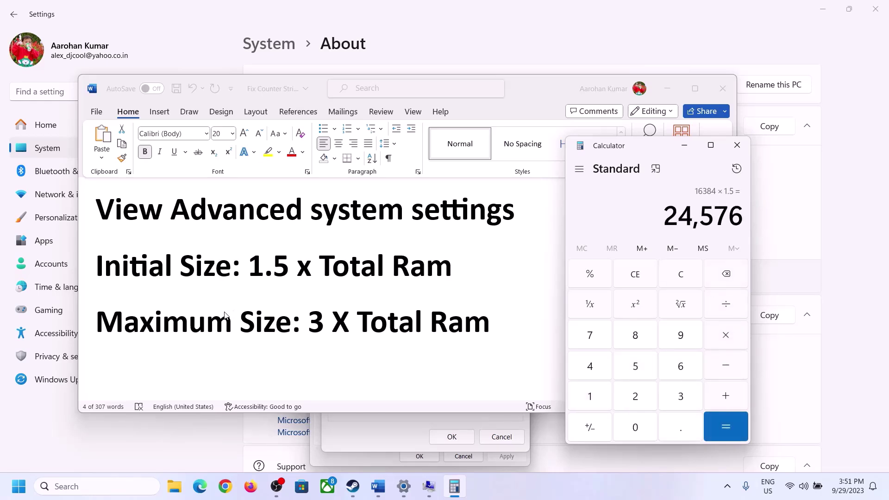
pyautogui.click(407, 423)
pyautogui.click(418, 297)
pyautogui.write('24576')
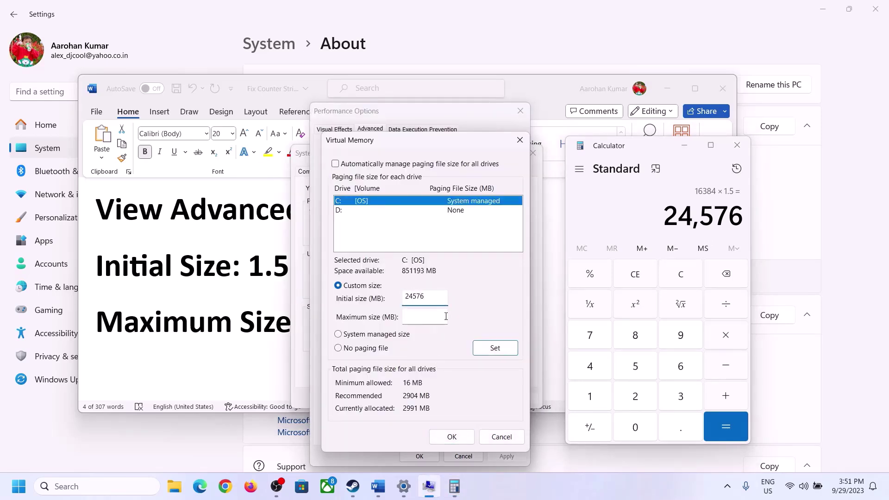
# - Review the maximum size formula in the Word document, clear Calculator and look up the installed RAM on the System About page
pyautogui.click(445, 316)
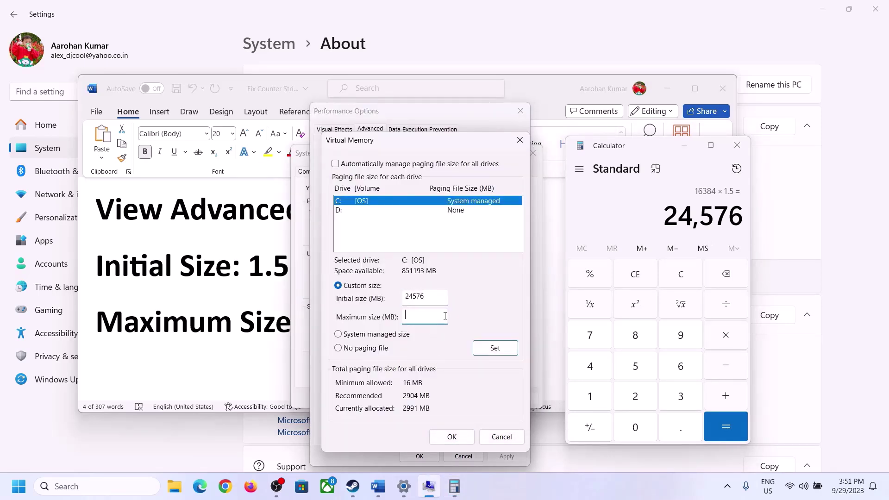
pyautogui.click(265, 326)
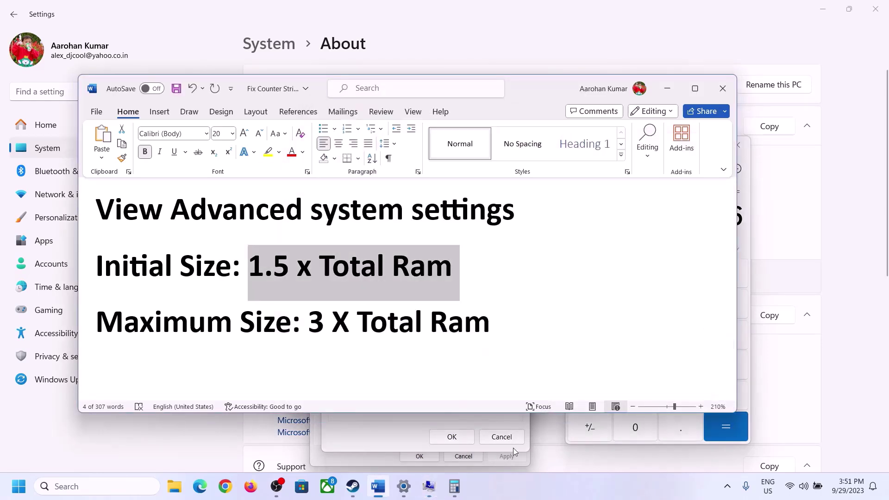
pyautogui.click(747, 239)
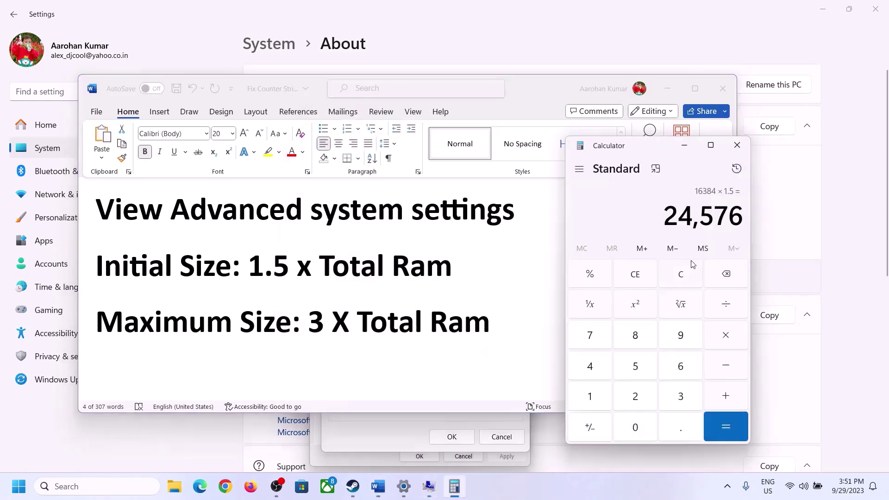
pyautogui.click(688, 270)
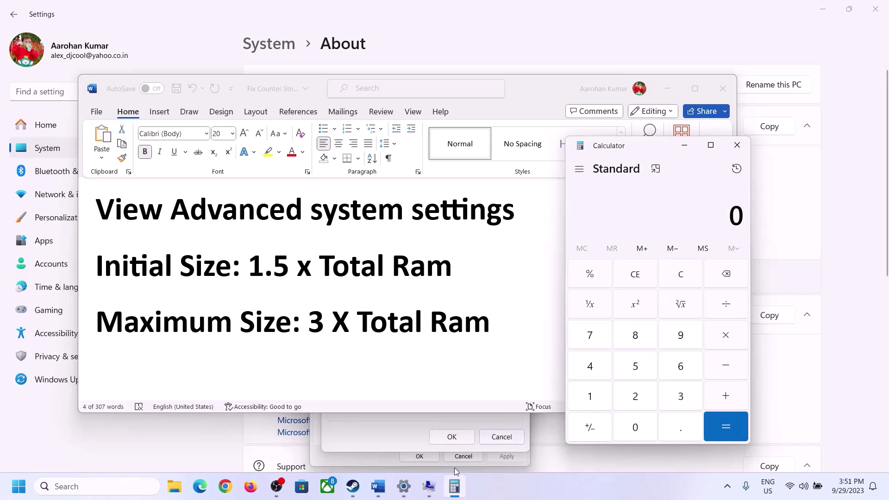
pyautogui.click(404, 486)
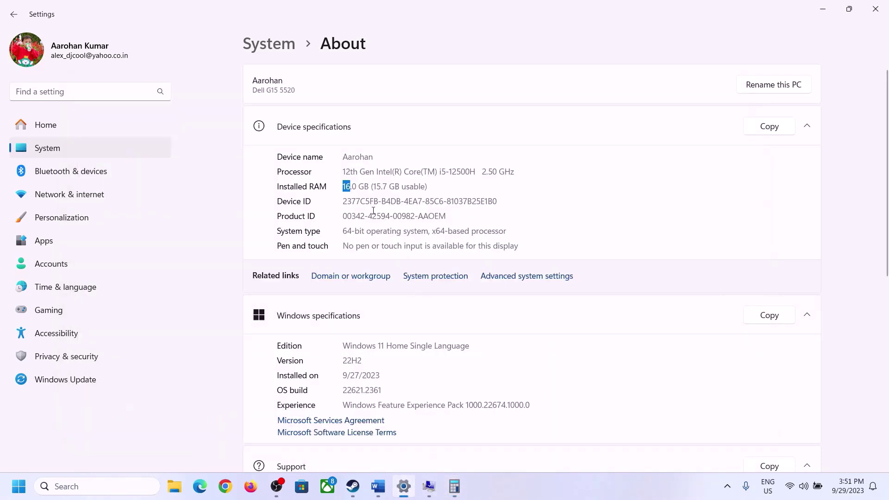
# - Calculate 16 × 1024 in Calculator to convert the installed RAM to megabytes
pyautogui.click(454, 486)
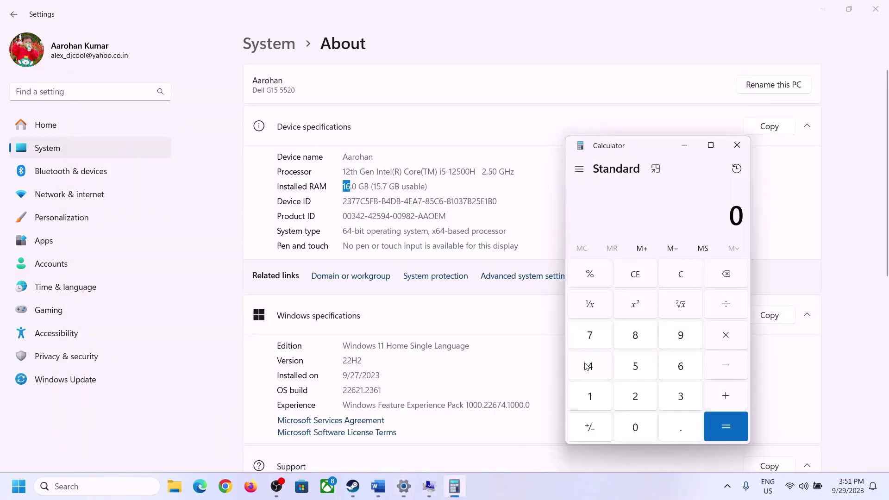
pyautogui.click(600, 394)
pyautogui.click(676, 367)
pyautogui.click(710, 338)
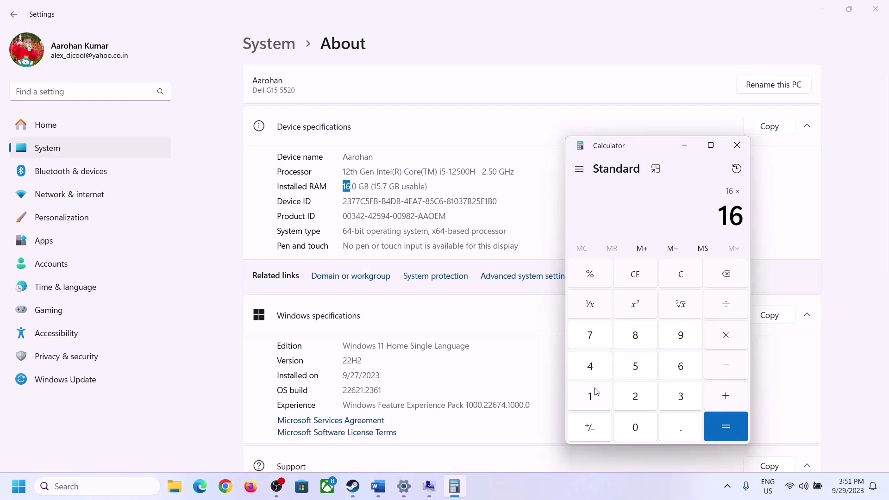
pyautogui.click(595, 393)
pyautogui.click(627, 424)
pyautogui.click(635, 393)
pyautogui.click(593, 368)
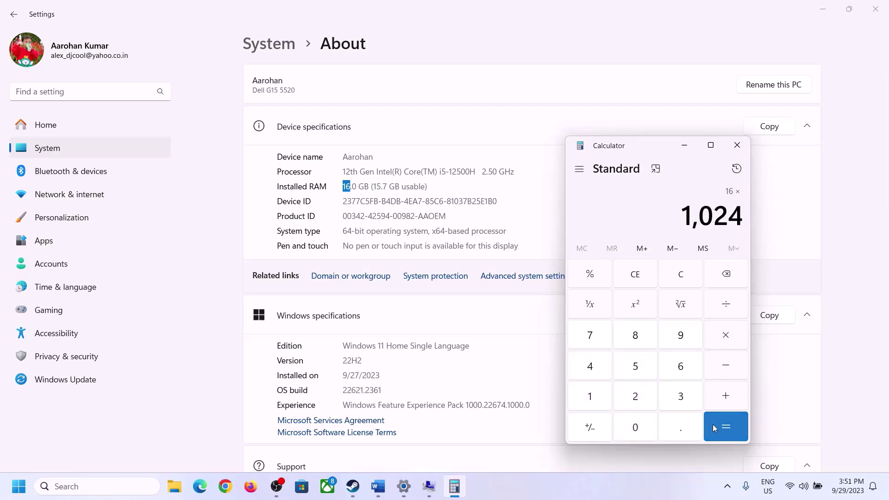
pyautogui.click(720, 435)
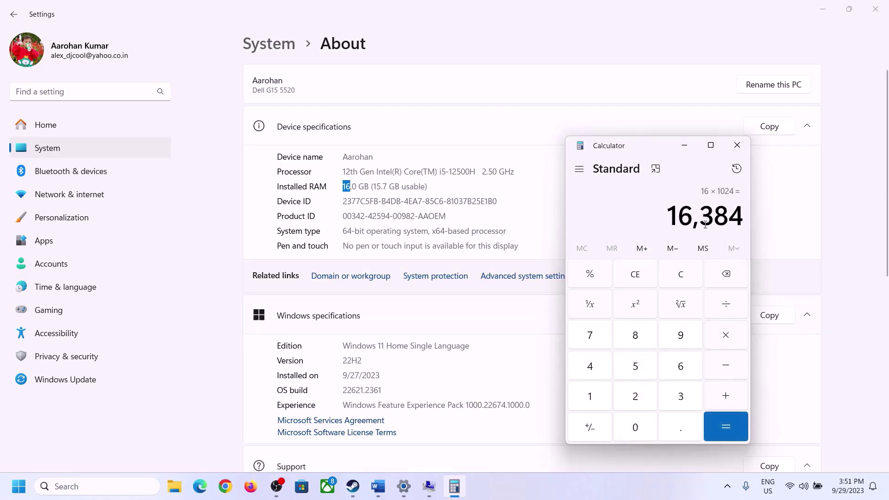
# - Check the maximum size formula in the Word document and multiply the converted RAM by 3 in Calculator
pyautogui.click(379, 486)
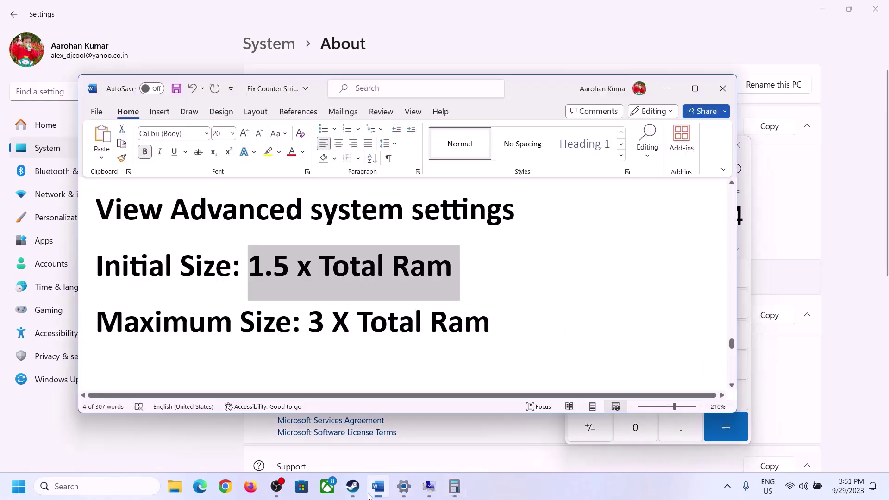
pyautogui.click(454, 486)
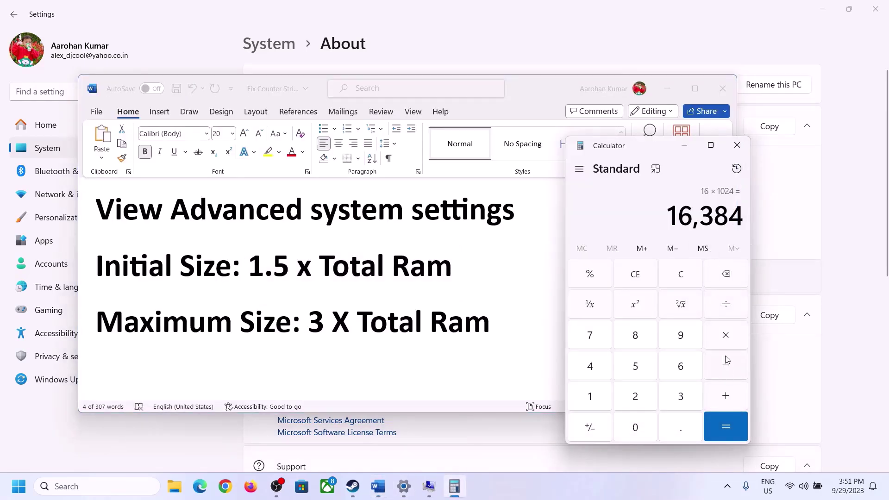
pyautogui.click(726, 340)
pyautogui.click(668, 401)
pyautogui.click(732, 424)
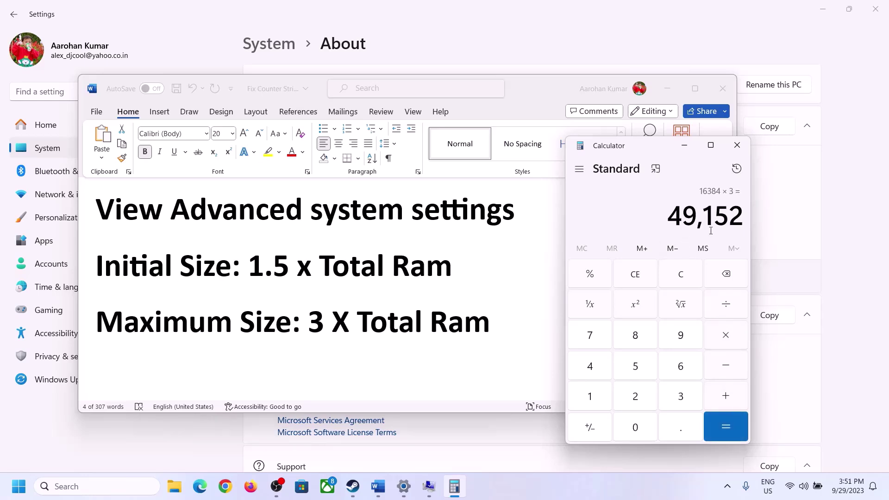
# - Set the custom maximum paging file size for drive C: to 49152 MB and confirm the virtual memory settings
pyautogui.click(430, 487)
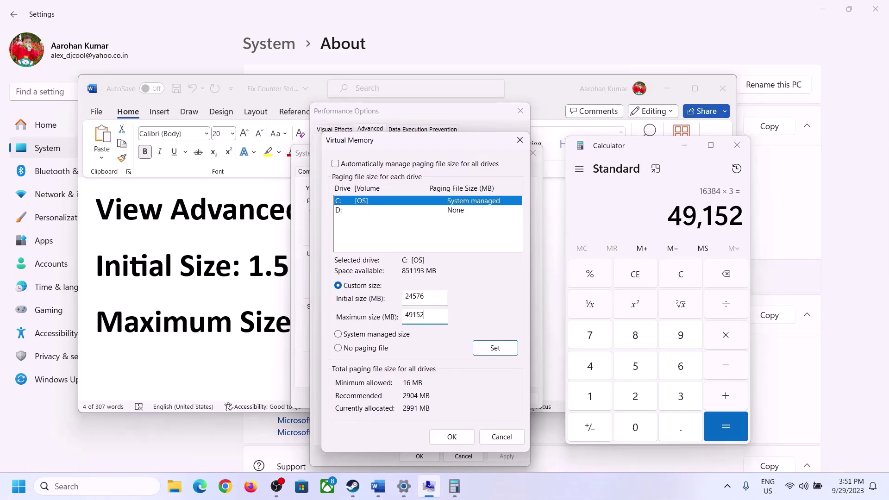
pyautogui.click(495, 350)
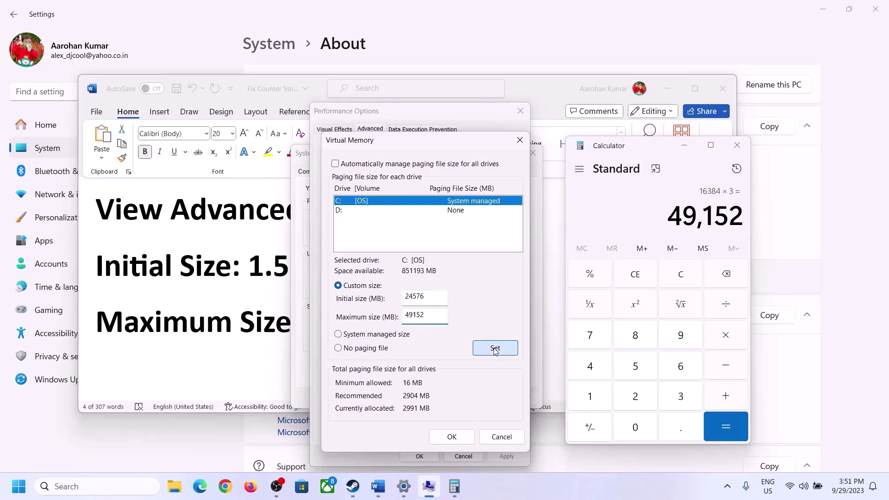
pyautogui.click(453, 437)
pyautogui.click(545, 290)
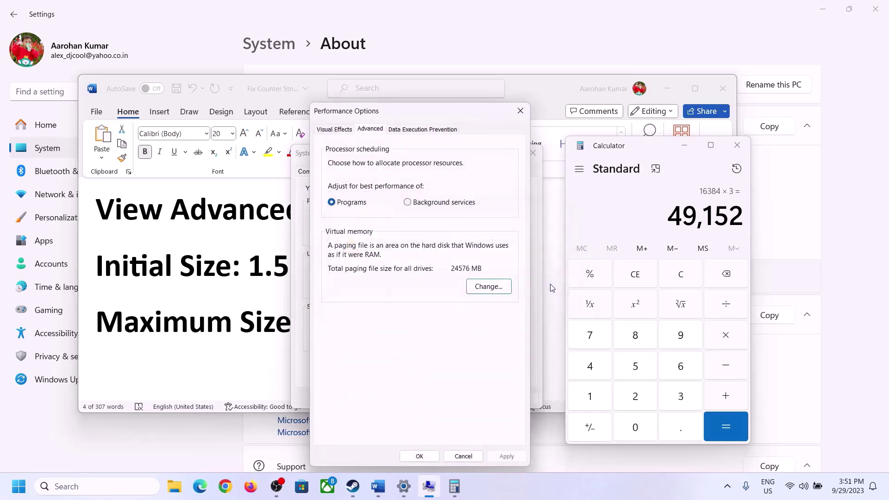
# - Confirm the Performance Options and System Properties dialogs and dismiss the restart prompt without restarting
pyautogui.click(421, 457)
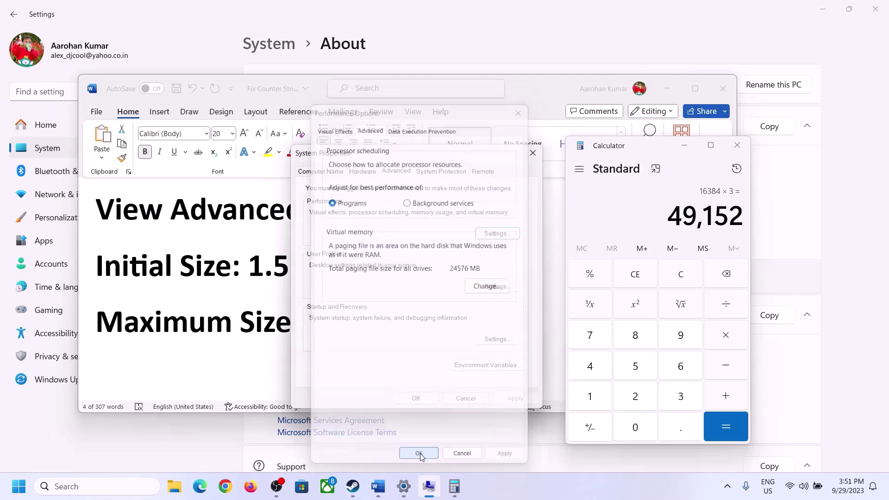
pyautogui.click(423, 397)
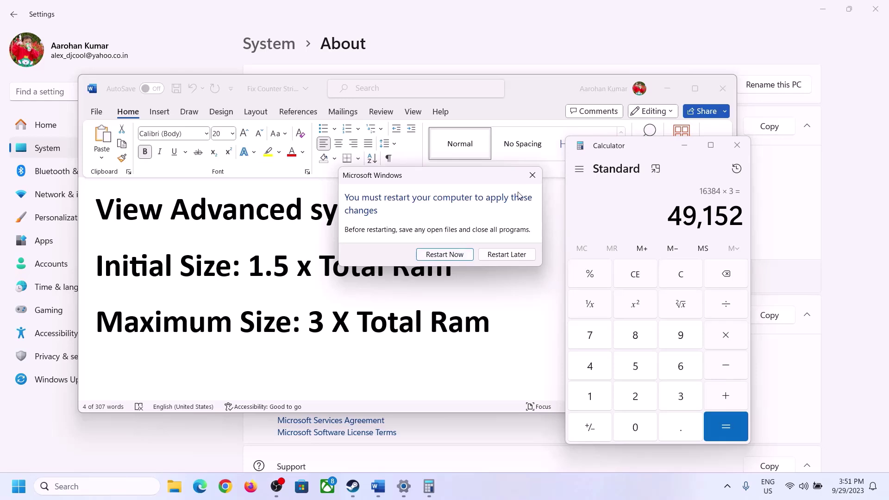
pyautogui.click(532, 174)
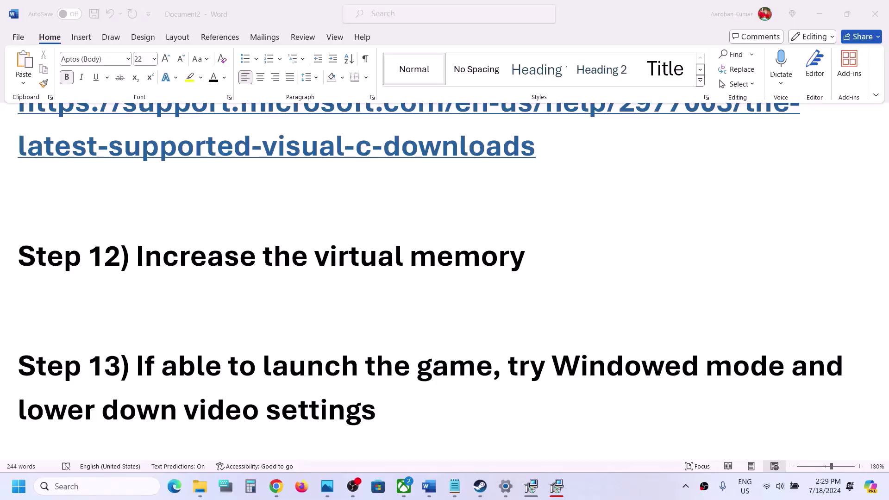
# - Highlight Step 13 in the Word document, about trying Windowed mode and lowering the video settings if the game launches
pyautogui.click(519, 366)
pyautogui.moveTo(136, 366); pyautogui.dragTo(493, 366)
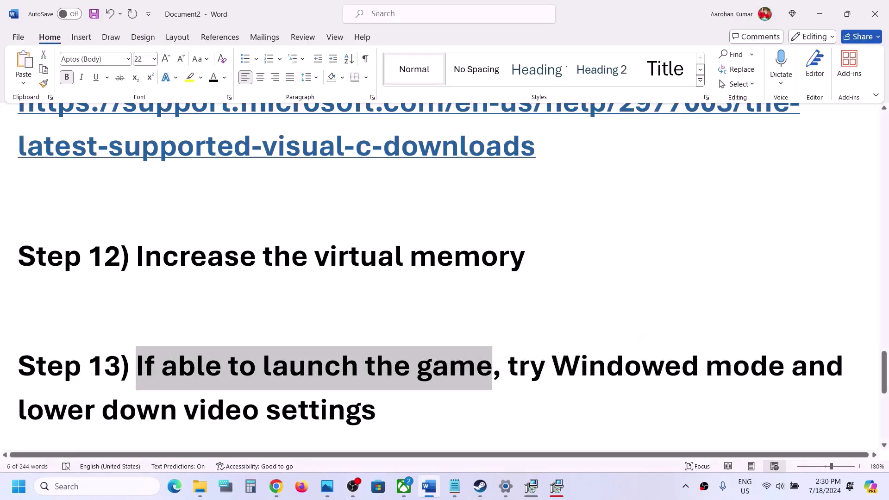
pyautogui.click(257, 366)
pyautogui.moveTo(136, 366); pyautogui.dragTo(492, 366)
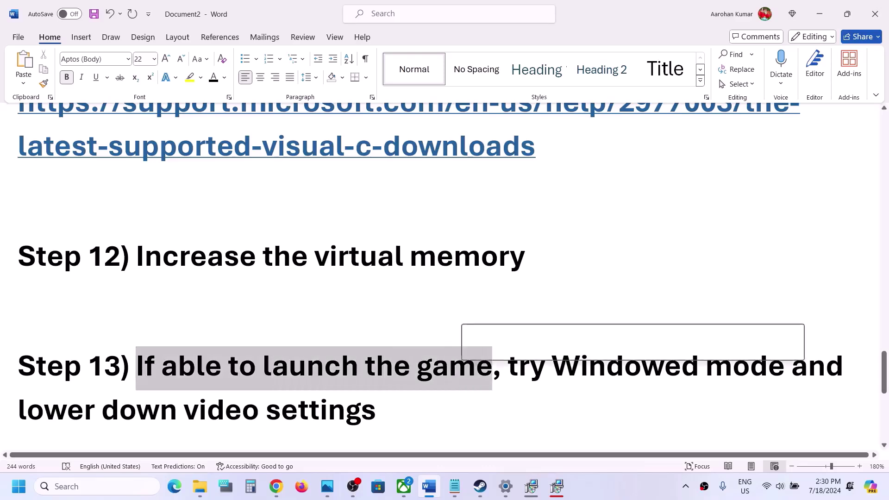
pyautogui.moveTo(328, 368); pyautogui.dragTo(376, 410)
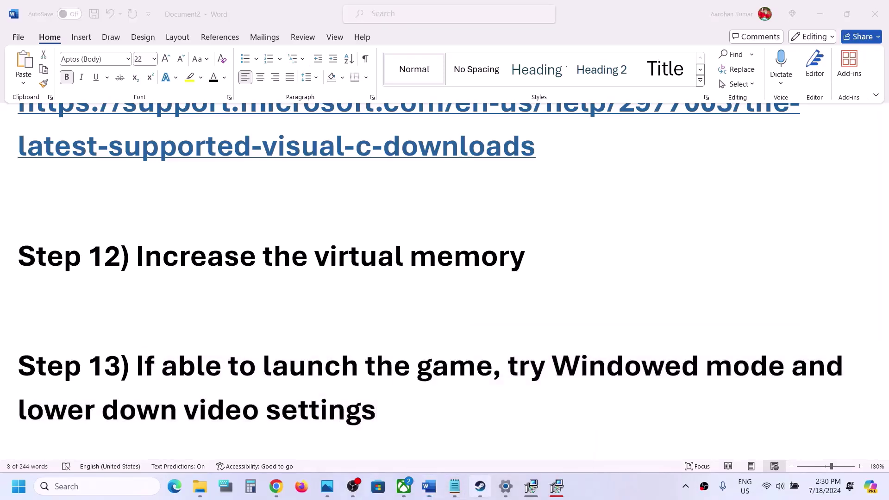
# - Switch to the Nobody Wants to Die game, open its video settings and go to the window mode option
pyautogui.click(480, 486)
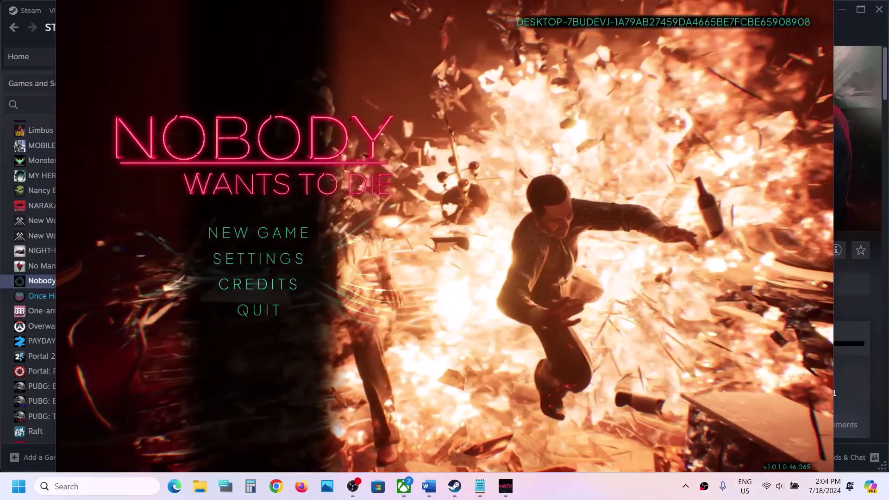
pyautogui.press('Return')
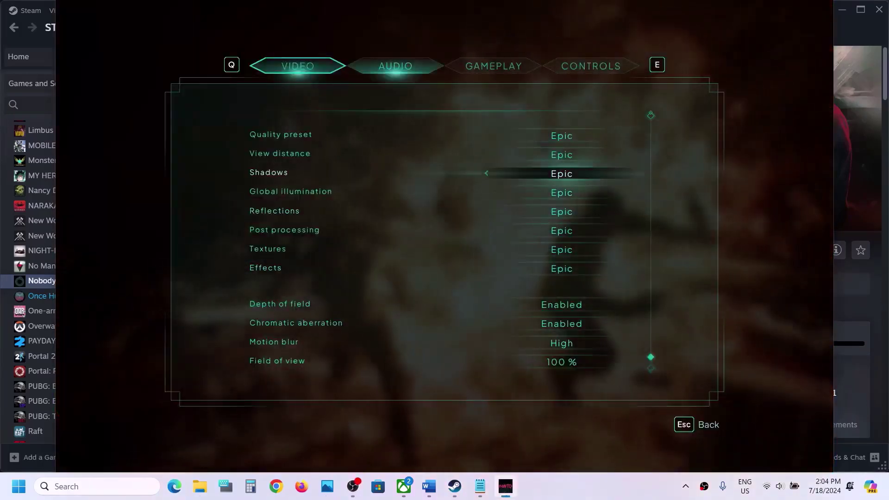
pyautogui.press('Up')
pyautogui.press('Up')
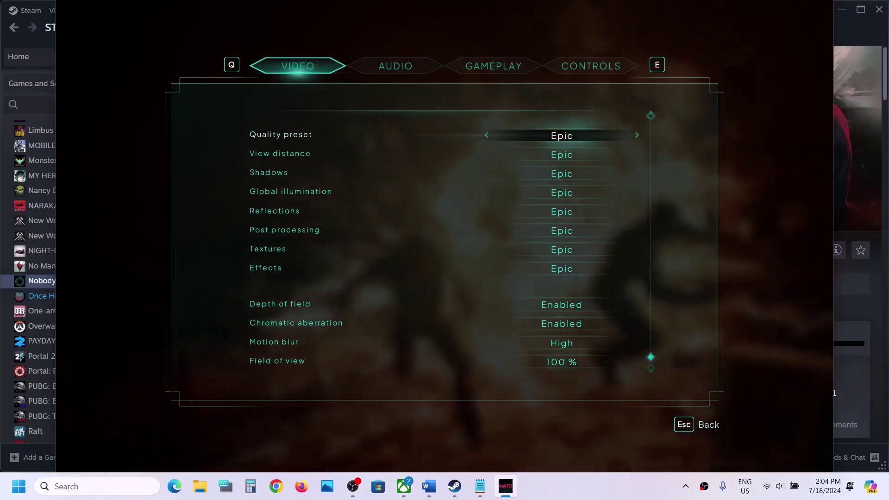
pyautogui.press('Down')
pyautogui.press('Up')
pyautogui.press('Up')
pyautogui.press('Up')
pyautogui.press('Up')
pyautogui.press('Up')
pyautogui.press('Up')
pyautogui.press('Up')
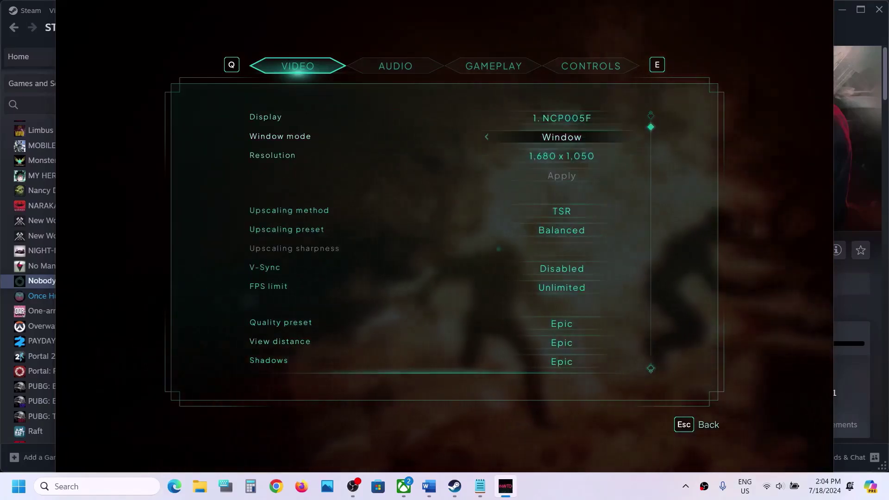
# - Set the game's window mode to Window and its resolution to 1,600 x 900, applying and keeping the changes
pyautogui.press('Left')
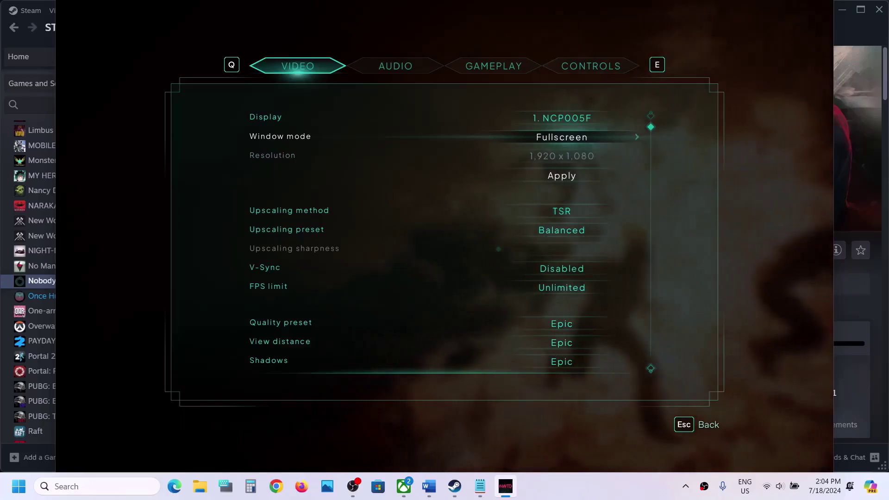
pyautogui.press('Right')
pyautogui.press('Down')
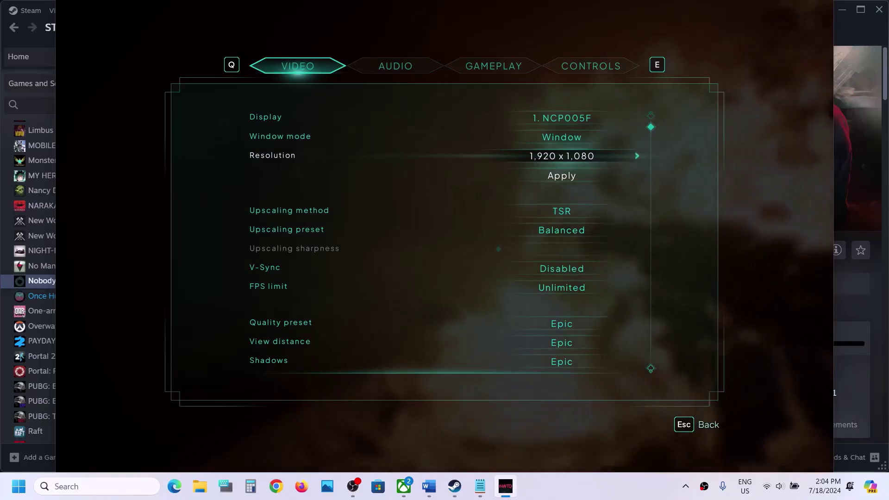
pyautogui.press('Left')
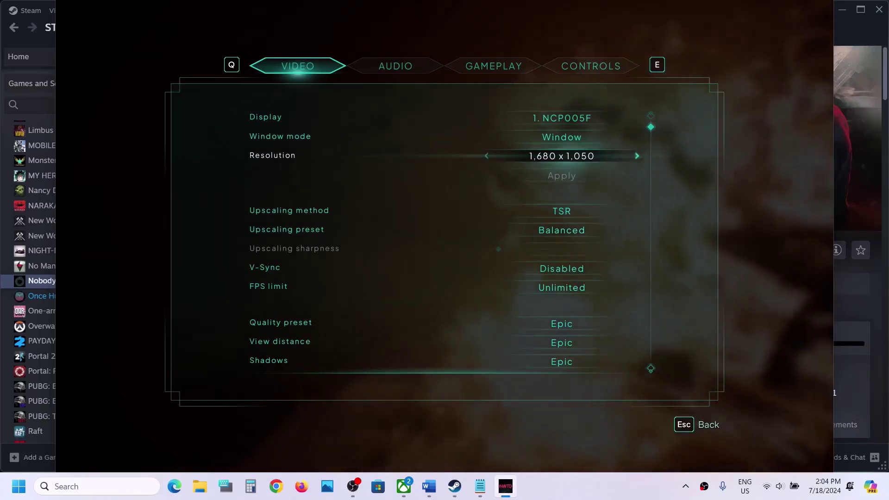
pyautogui.press('Left')
pyautogui.press('Down')
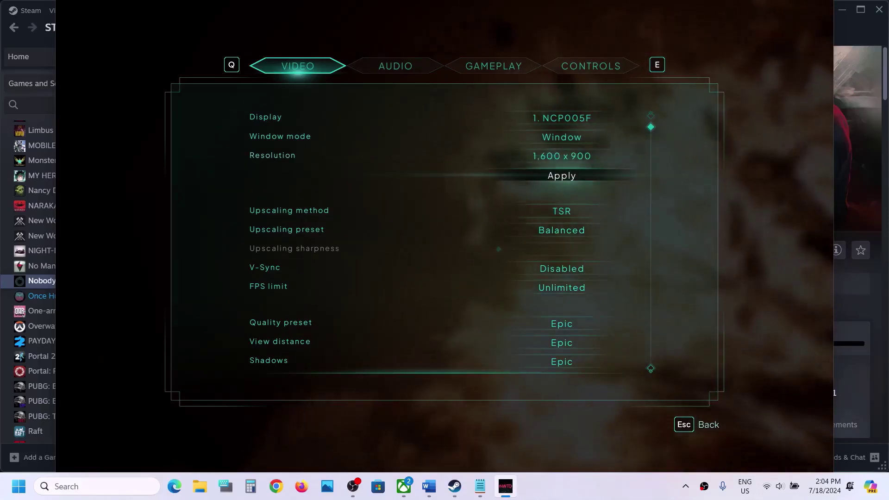
pyautogui.press('Return')
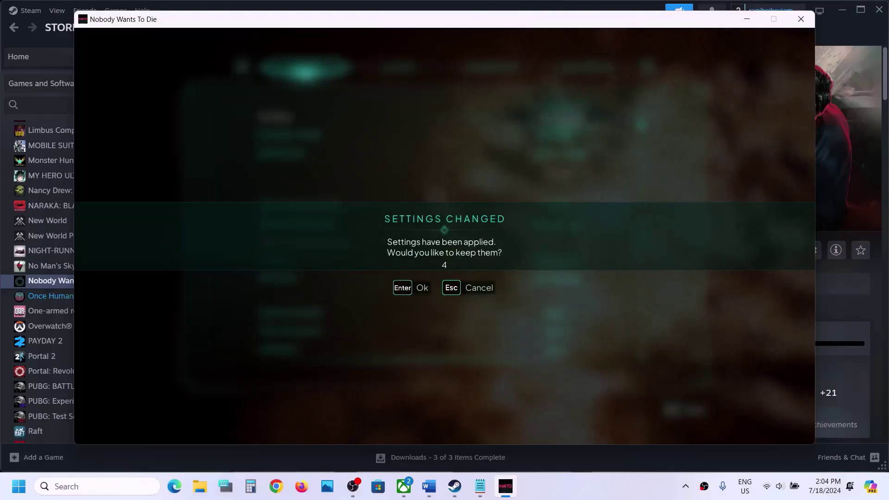
pyautogui.press('Return')
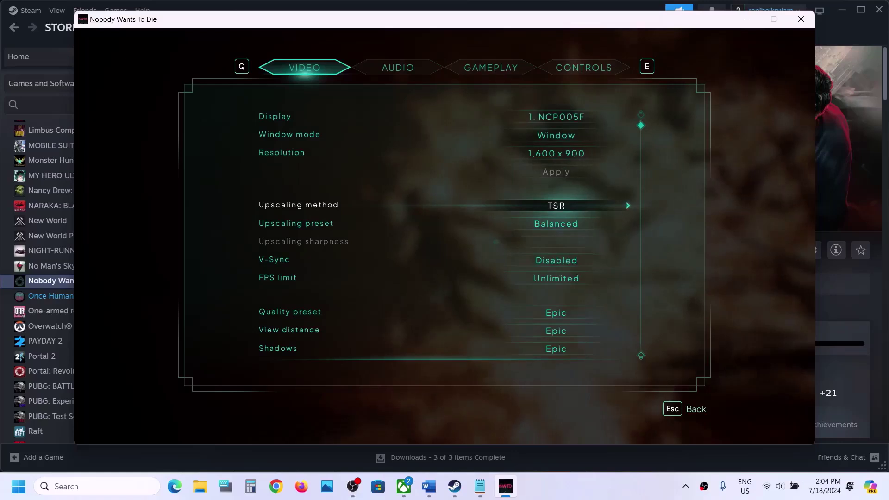
# - Try NVIDIA DLSS 3.5 as the upscaling method, set the upscaling preset to Quality and switch the method to AMD FSR 3
pyautogui.press('Right')
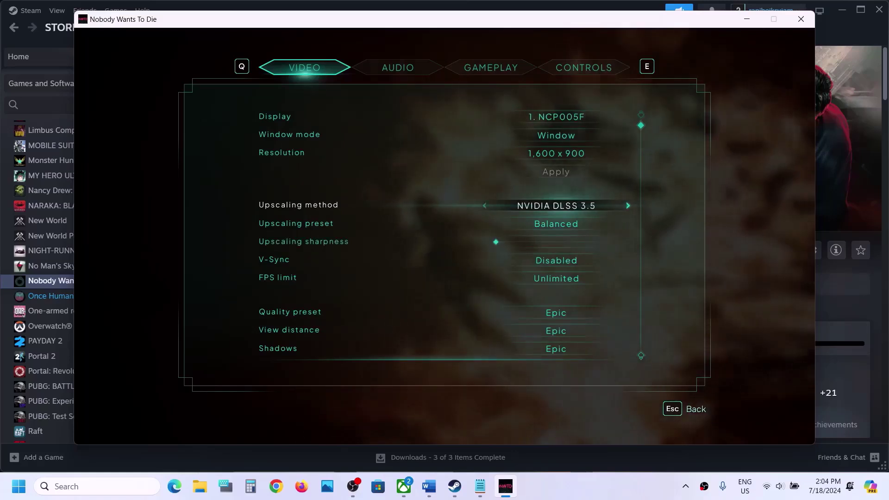
pyautogui.press('Down')
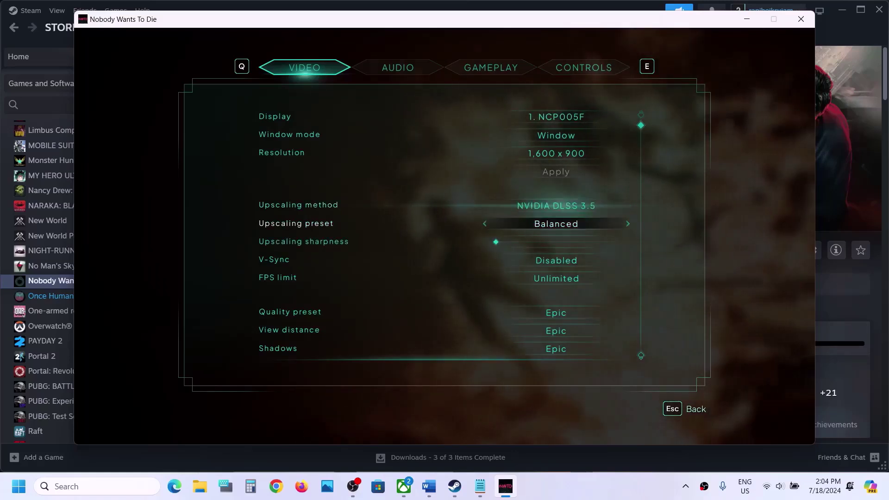
pyautogui.press('Right')
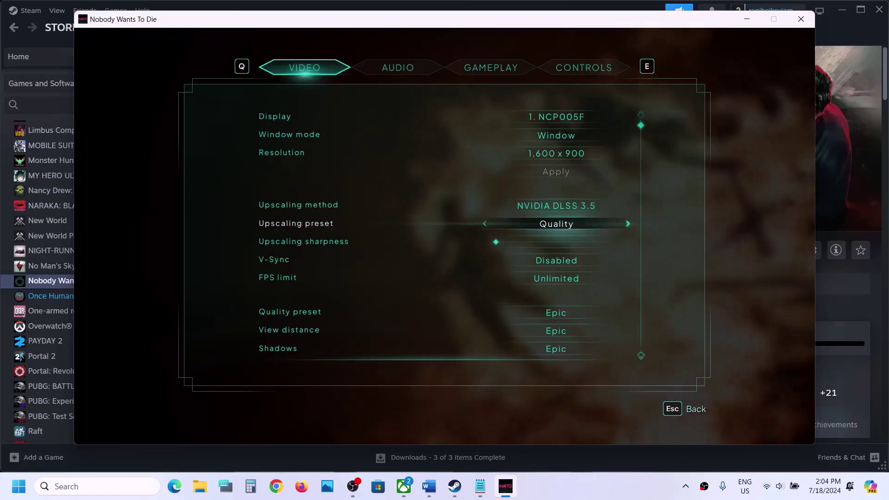
pyautogui.press('Up')
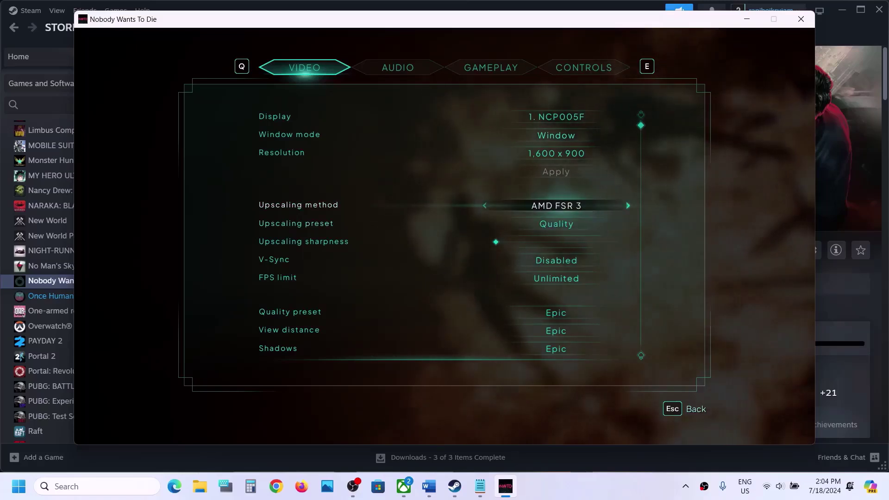
# - Set the game's upscaling method to TSR, keeping the upscaling preset at Quality
pyautogui.press('Down')
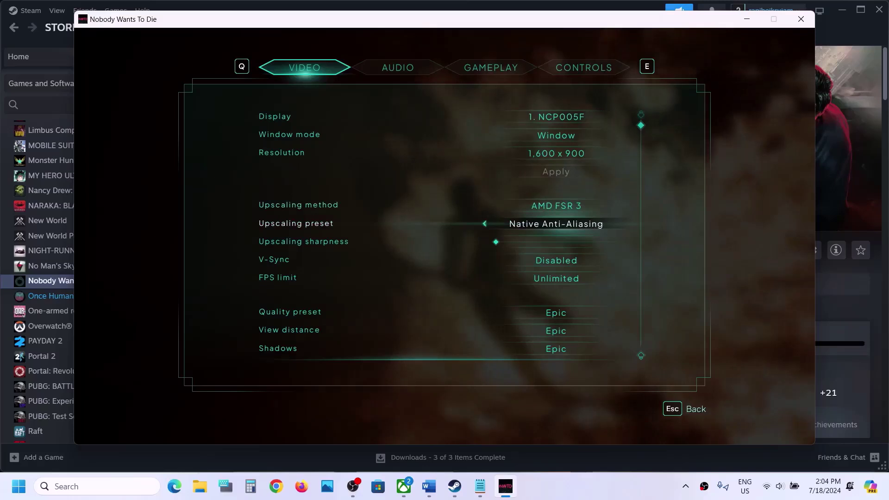
pyautogui.press('Left')
pyautogui.press('Up')
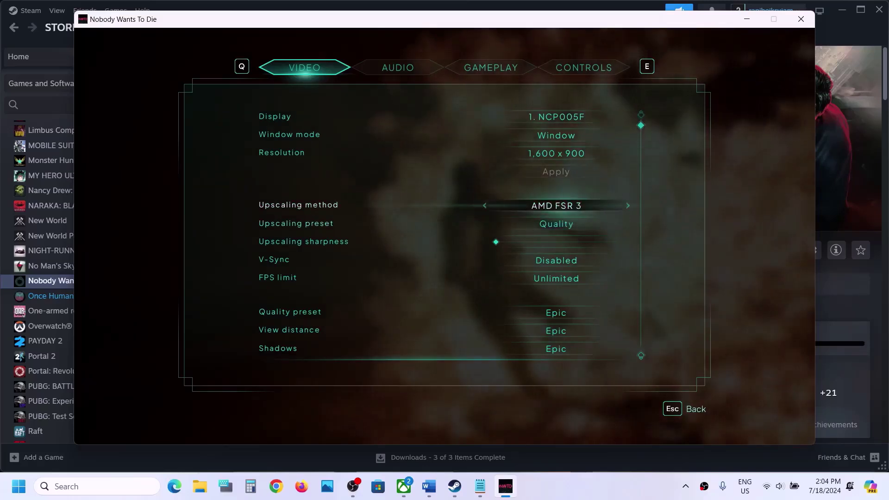
pyautogui.press('Left')
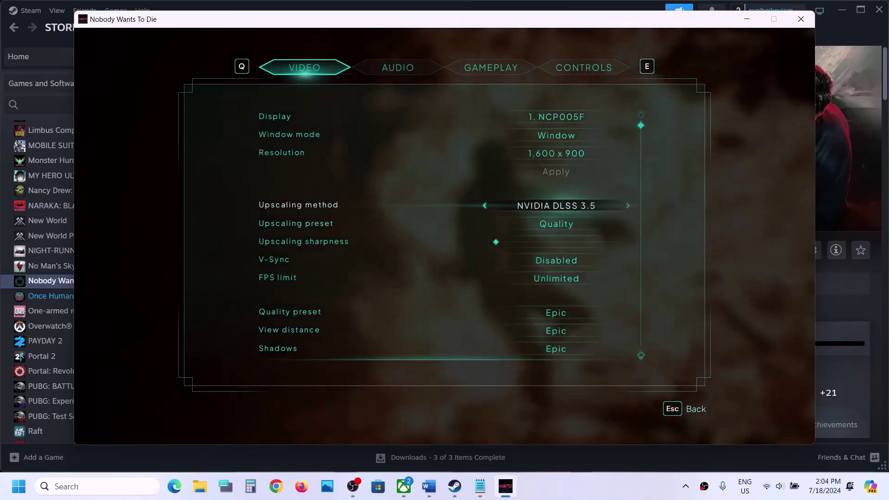
pyautogui.press('Left')
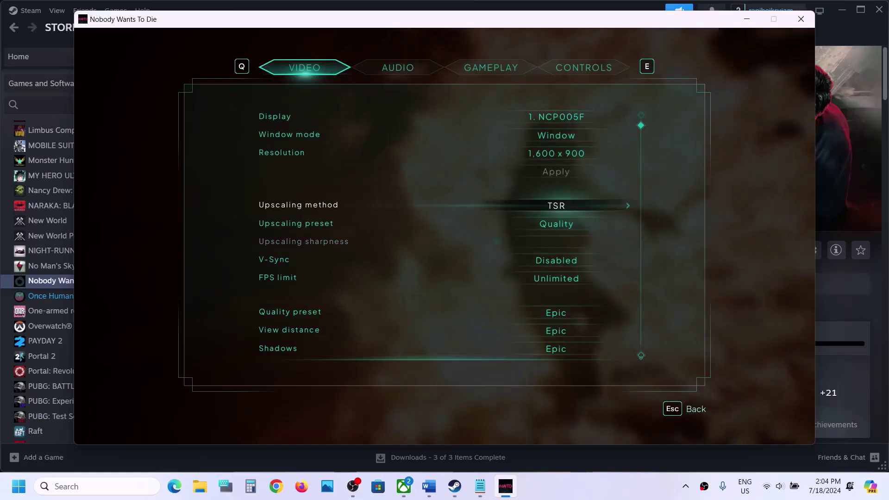
# - Limit the game's frame rate to 60 FPS in the video settings
pyautogui.press('Down')
pyautogui.press('Down')
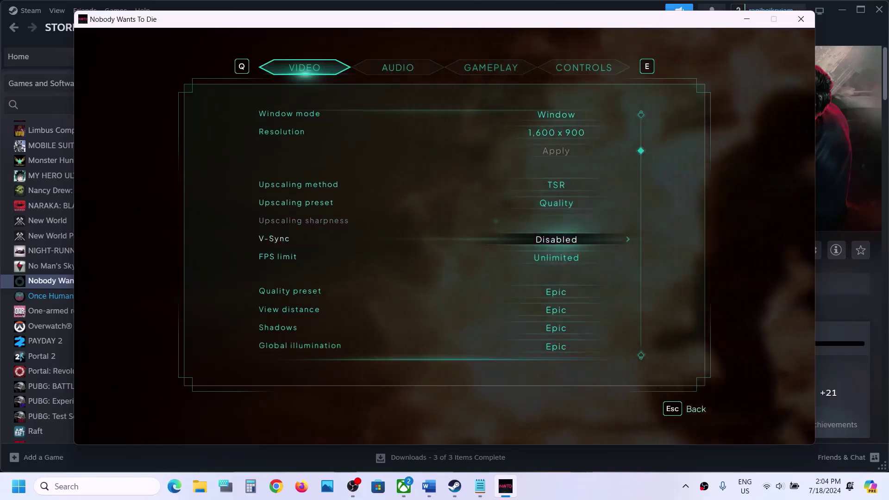
pyautogui.press('Down')
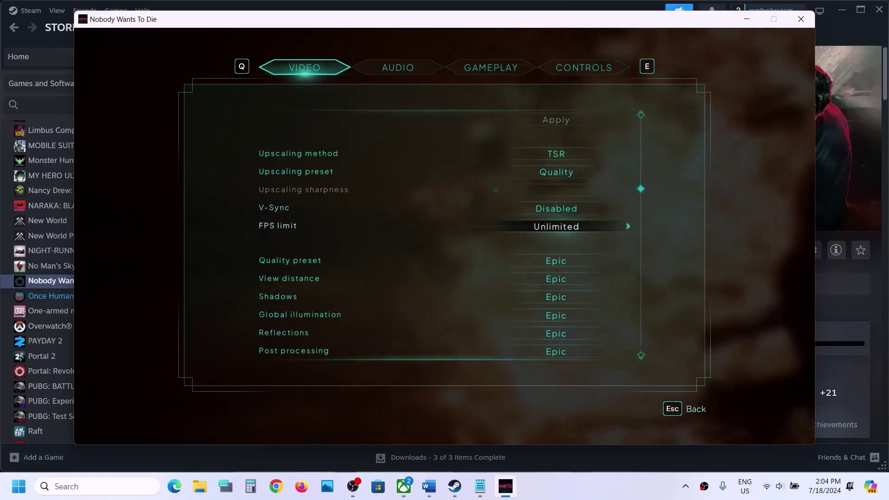
pyautogui.press('Right')
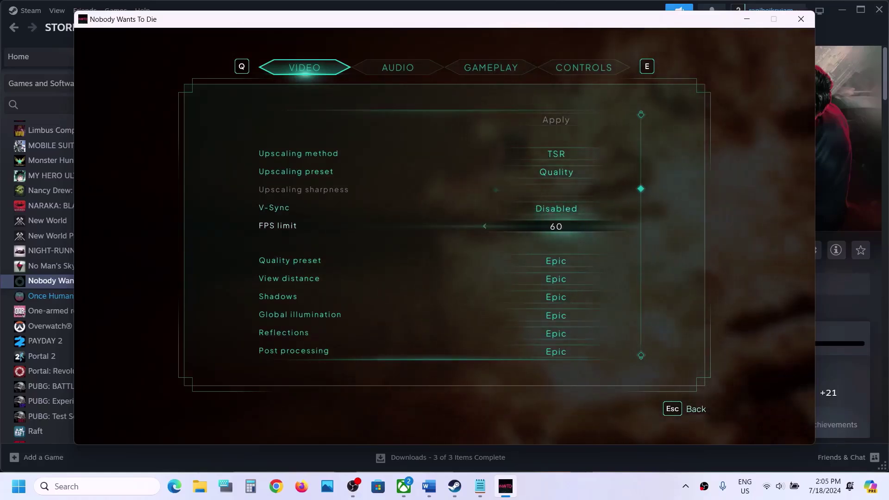
# - Lower the overall graphics quality preset to Medium
pyautogui.scroll(-4, 556, 231)
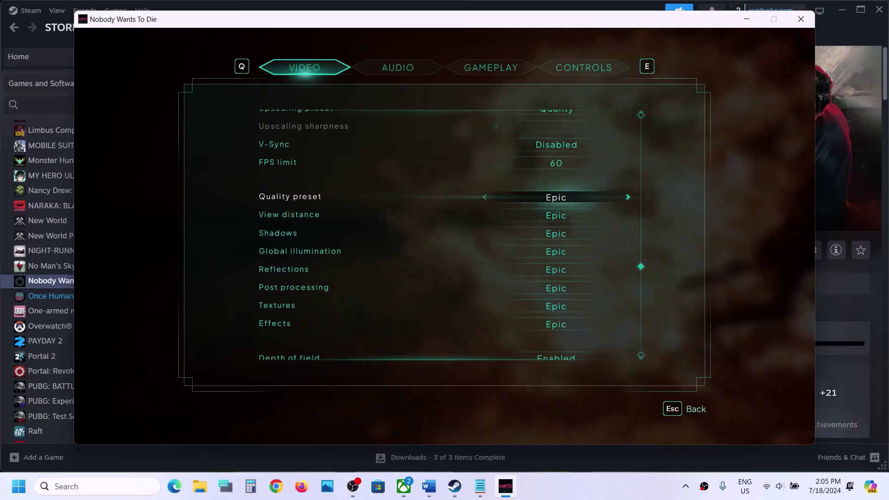
pyautogui.press('Right')
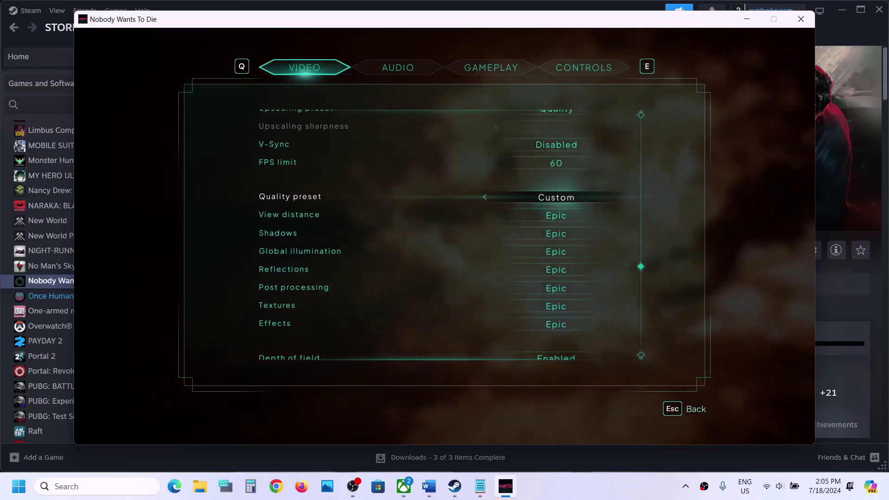
pyautogui.press('Left')
pyautogui.press('Left')
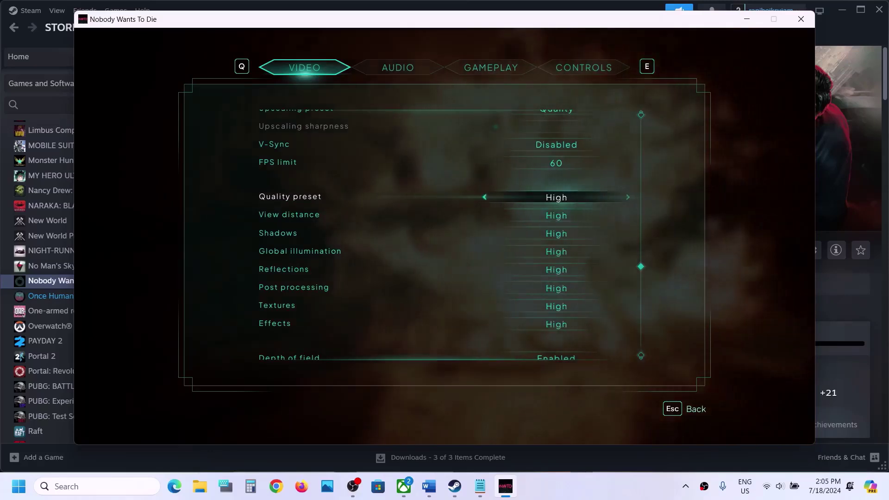
pyautogui.press('Left')
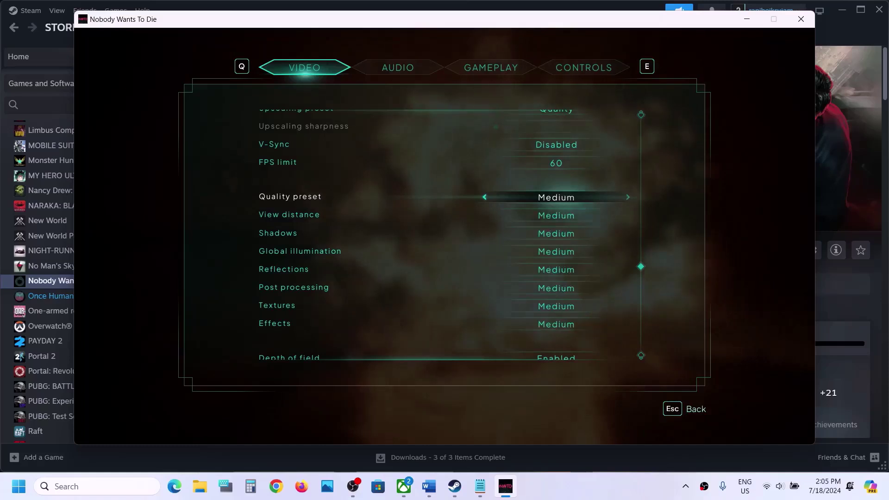
# - Review the individual graphics options, set motion blur to Medium and leave the video settings
pyautogui.press('Down')
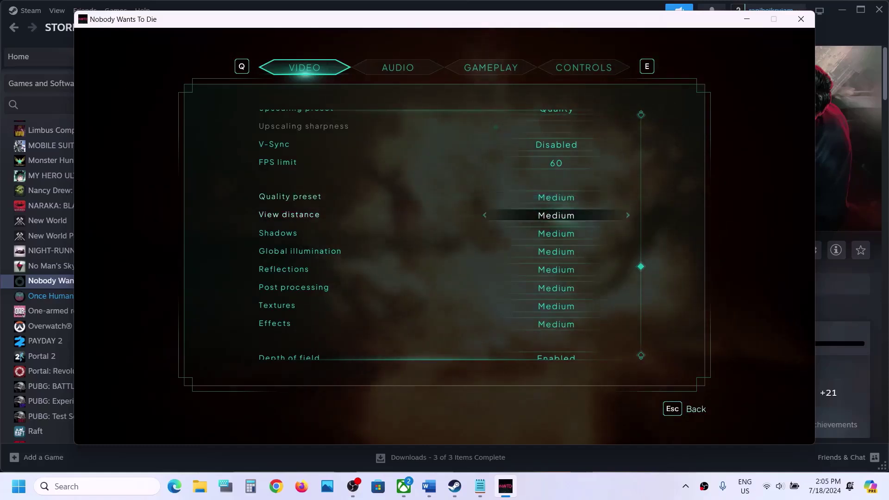
pyautogui.press('Down')
pyautogui.press('Down')
pyautogui.press('Down')
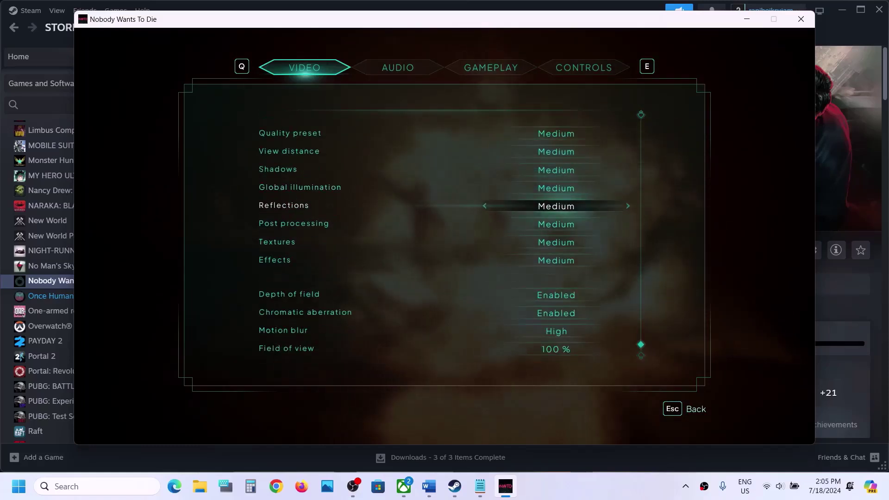
pyautogui.press('Down')
pyautogui.press('Down')
pyautogui.press('Down')
pyautogui.press('Down')
pyautogui.press('Down')
pyautogui.press('Down')
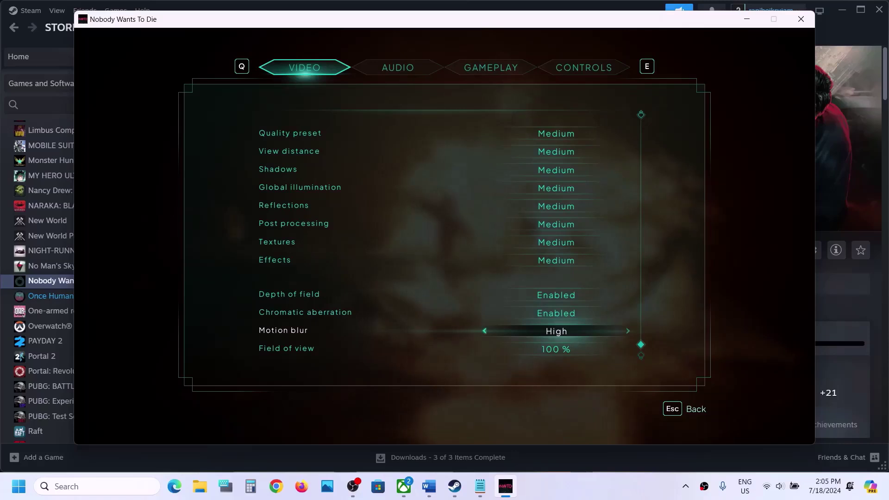
pyautogui.press('Down')
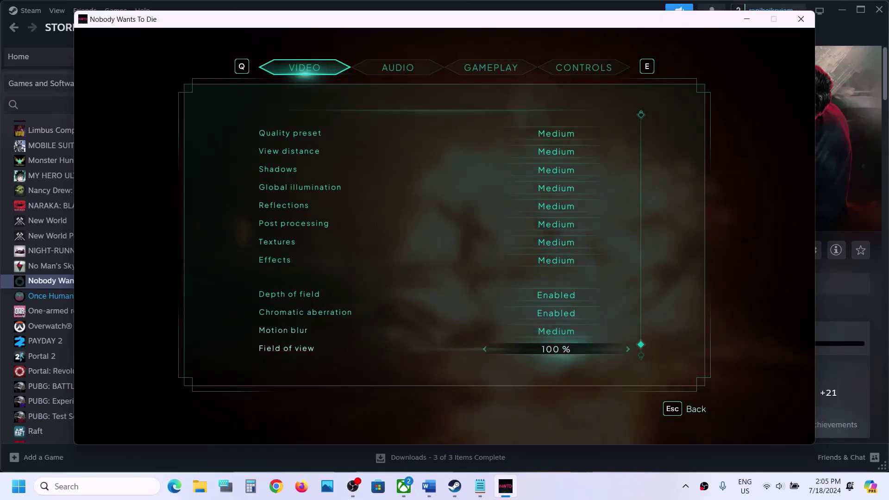
pyautogui.press('Escape')
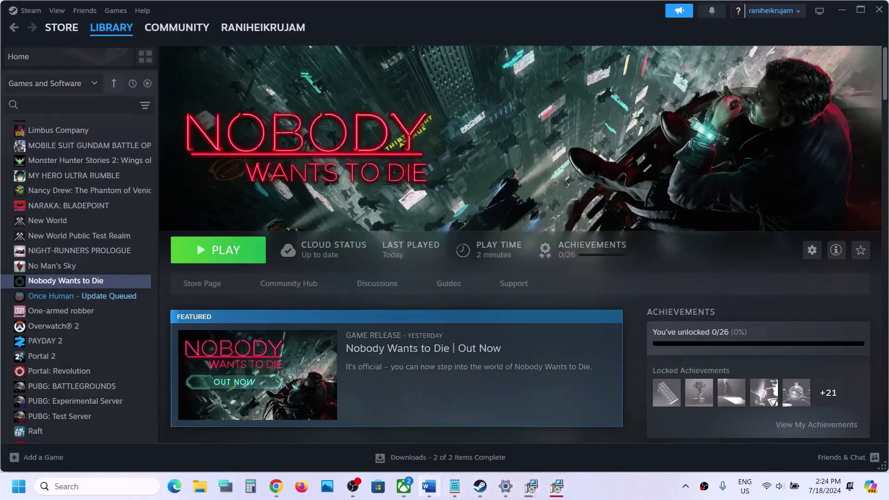
# - Switch to the Word document and highlight the Step 13 text about updating the system BIOS
pyautogui.click(429, 487)
pyautogui.scroll(-4, 445, 278)
pyautogui.scroll(2, 444, 278)
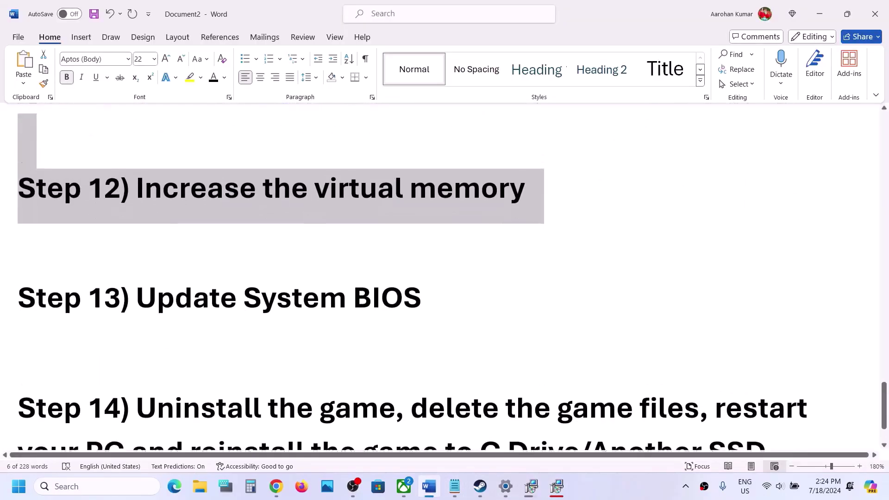
pyautogui.moveTo(137, 380); pyautogui.dragTo(416, 381)
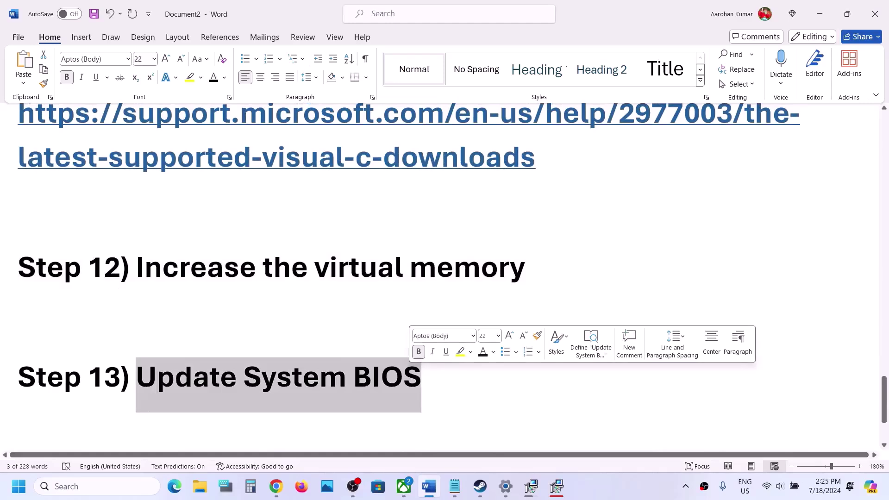
pyautogui.click(423, 379)
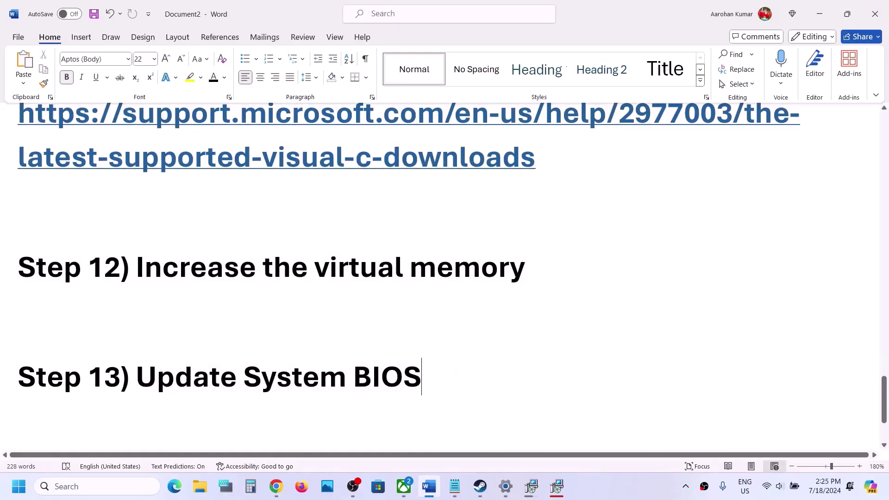
pyautogui.moveTo(157, 376); pyautogui.dragTo(419, 379)
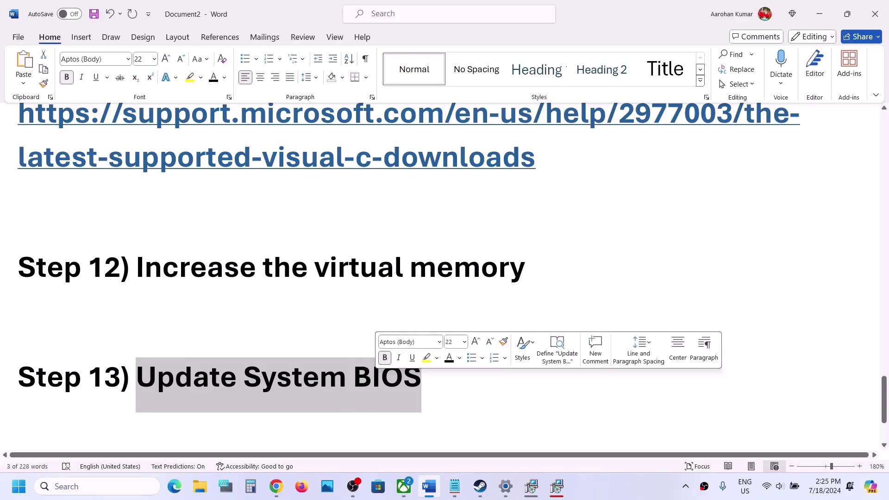
# - Check the battery charge level in the Windows quick settings and return to the document
pyautogui.click(320, 378)
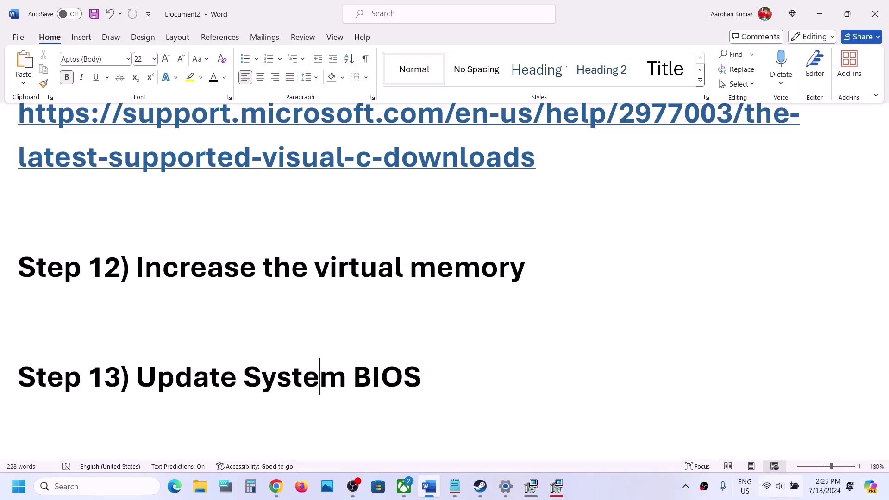
pyautogui.press('super+a')
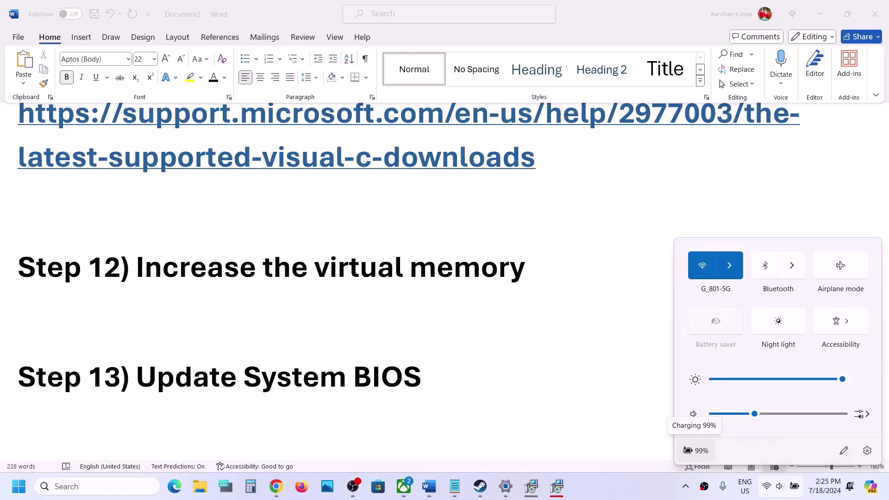
pyautogui.click(319, 377)
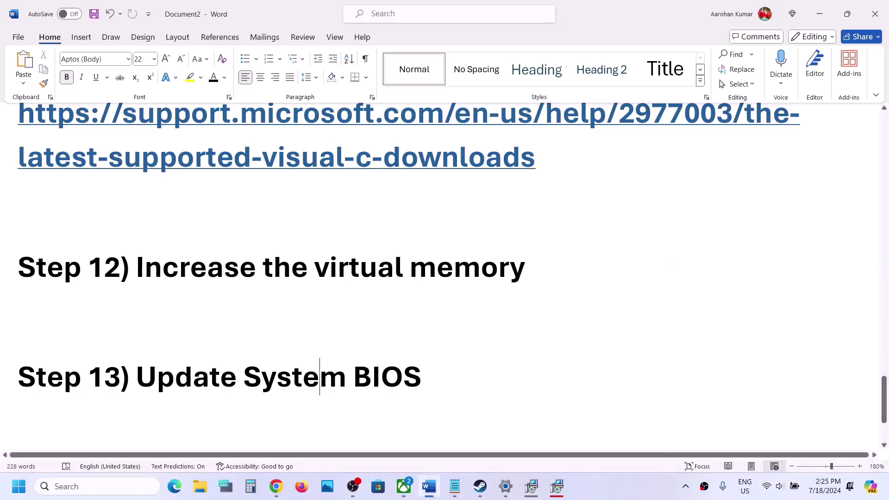
# - Highlight the Step 14 text about uninstalling the game, deleting its files and reinstalling it to C Drive or another SSD
pyautogui.scroll(-3, 319, 377)
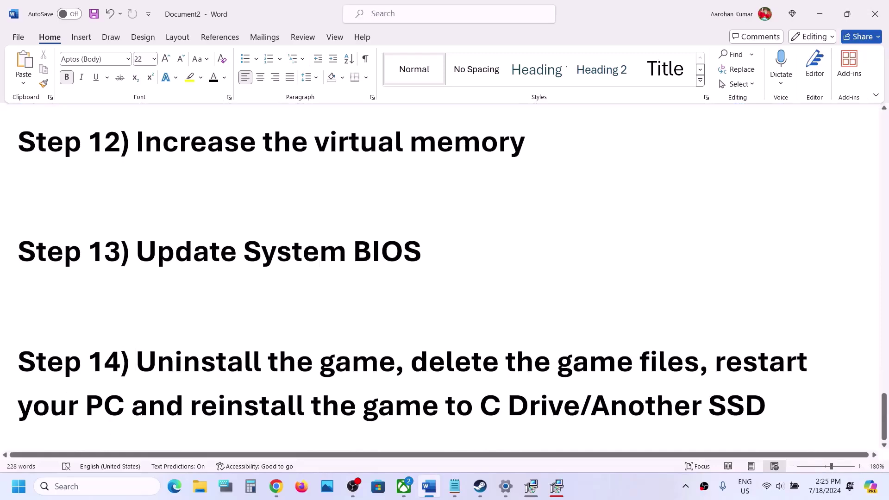
pyautogui.moveTo(136, 362); pyautogui.dragTo(778, 408)
# - Switch to Steam and show the Uninstall option for Nobody Wants to Die without running it
pyautogui.moveTo(404, 486)
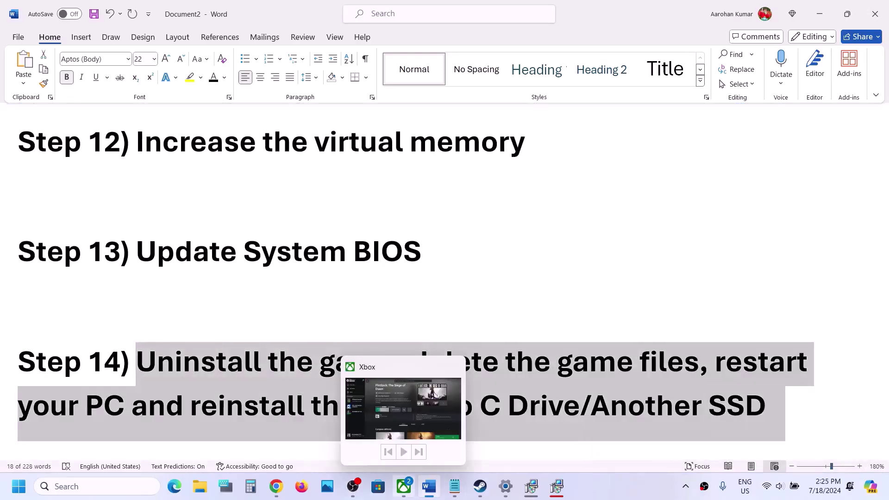
pyautogui.click(480, 486)
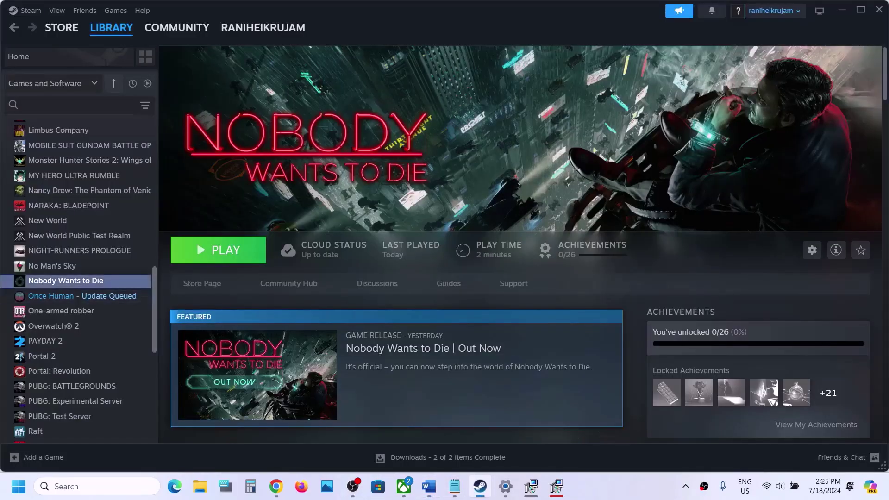
pyautogui.rightClick(128, 283)
pyautogui.moveTo(153, 350)
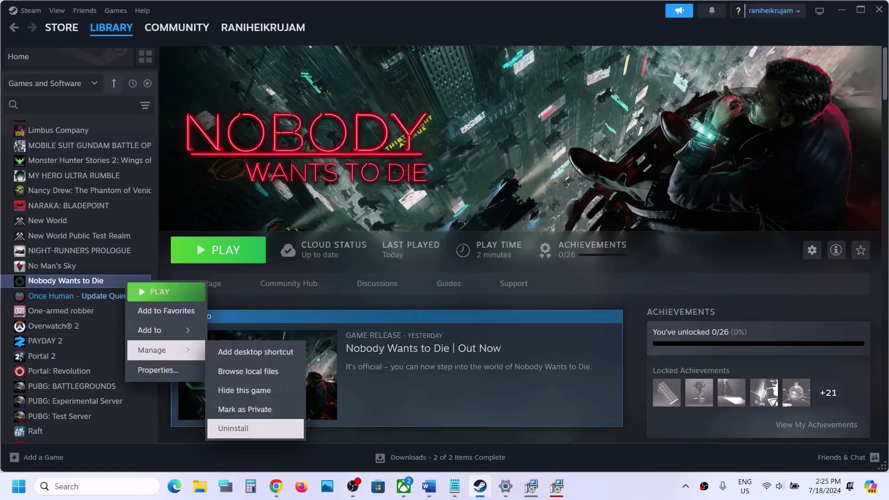
pyautogui.press('Escape')
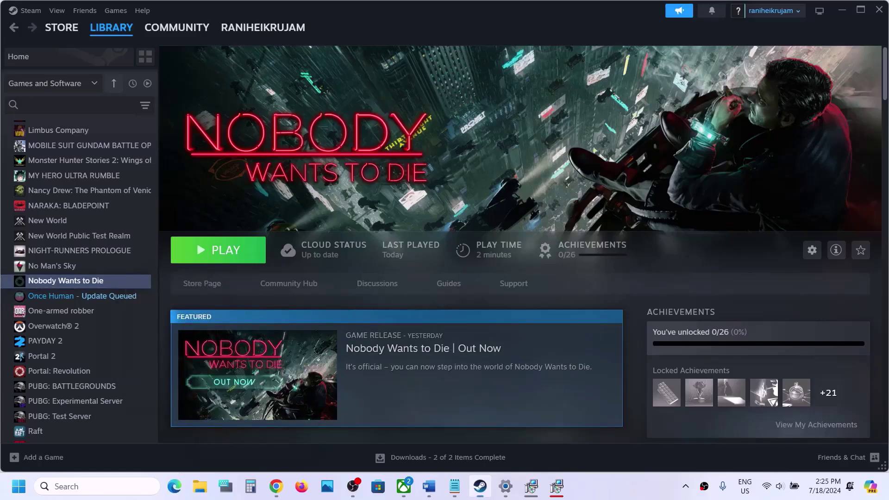